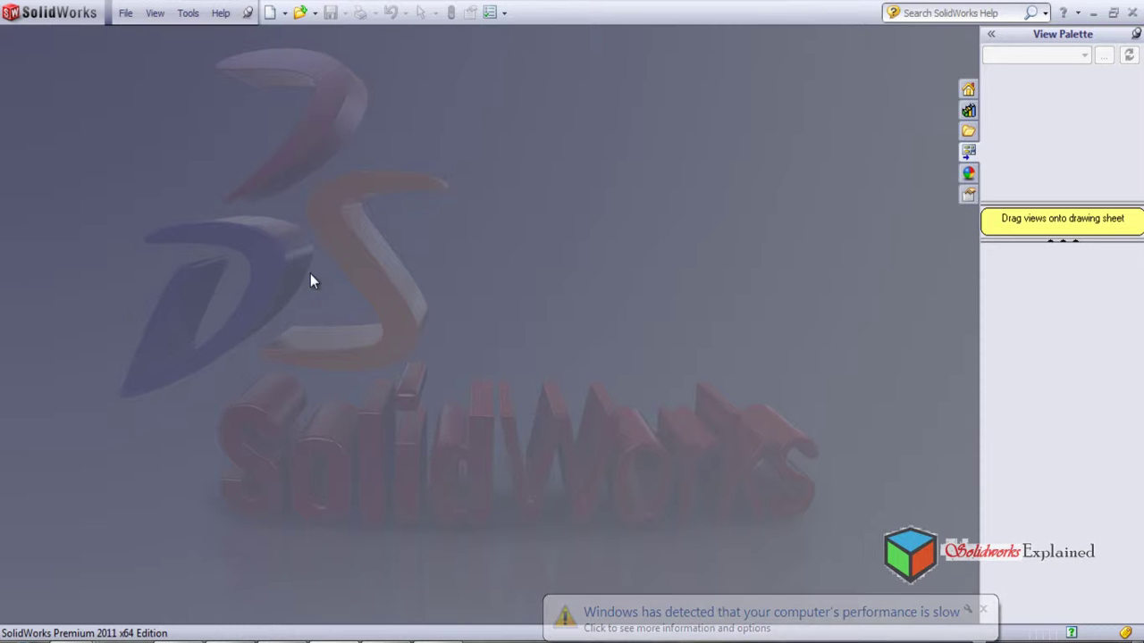
Open the 2 pulley part from the practice parts folder, inspect its shape, and minimize its window
click(300, 14)
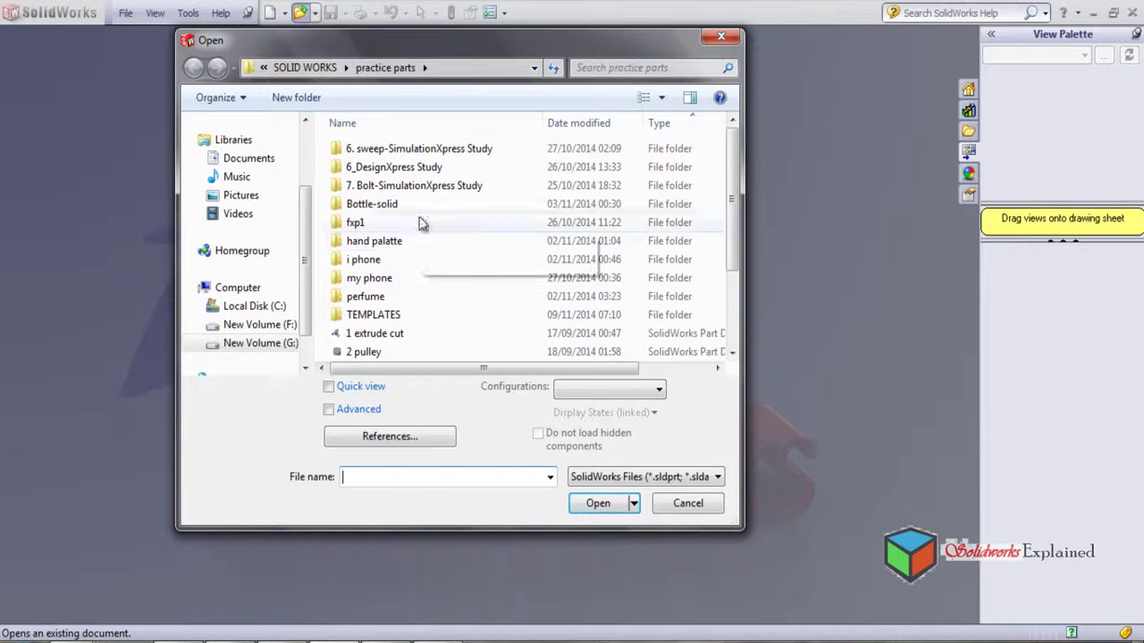
drag(731, 201, 724, 282)
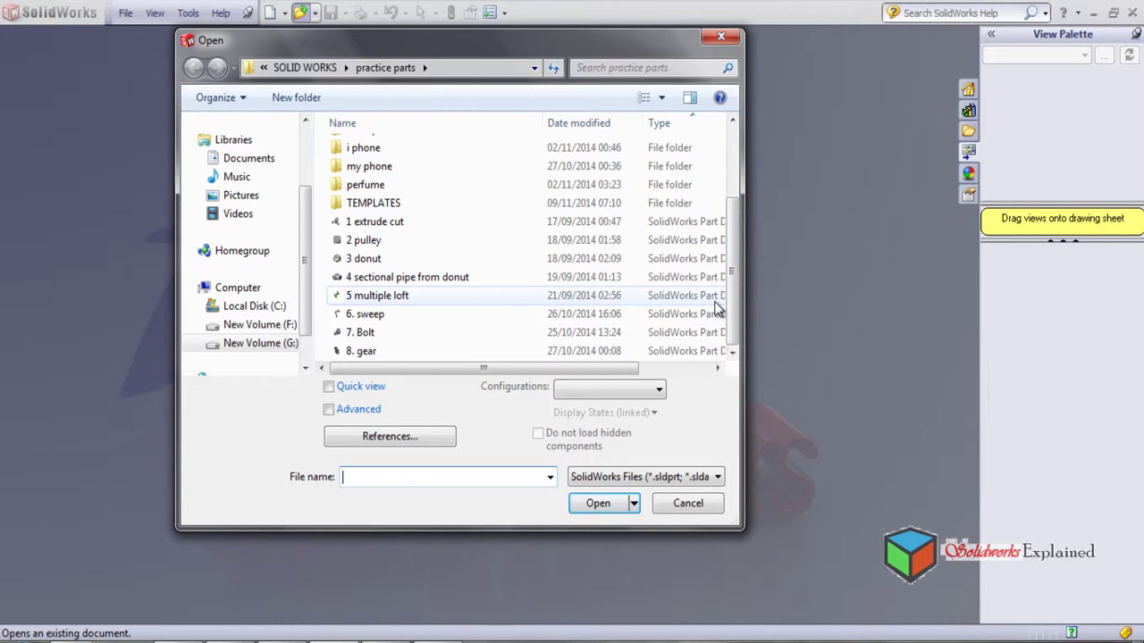
double_click(382, 242)
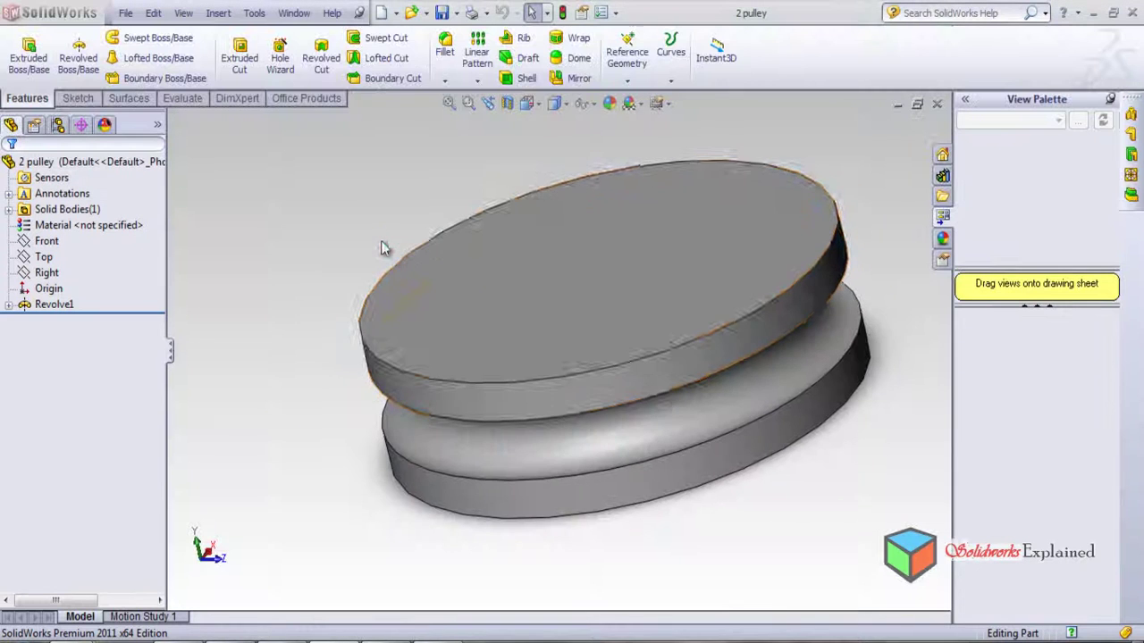
middle_drag(314, 437, 700, 372)
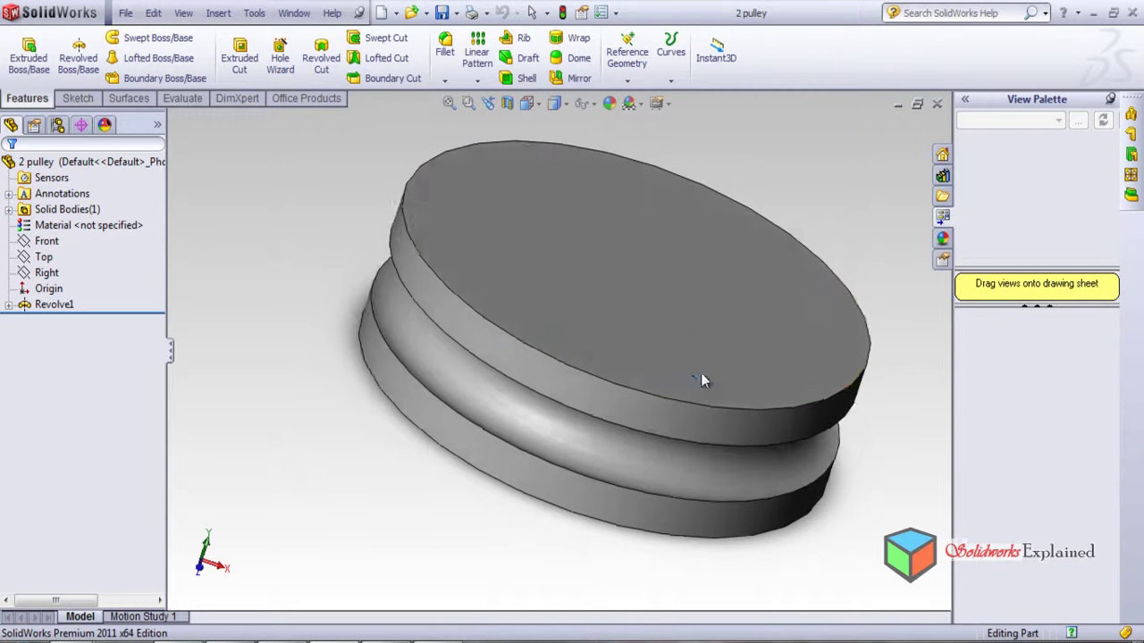
click(899, 105)
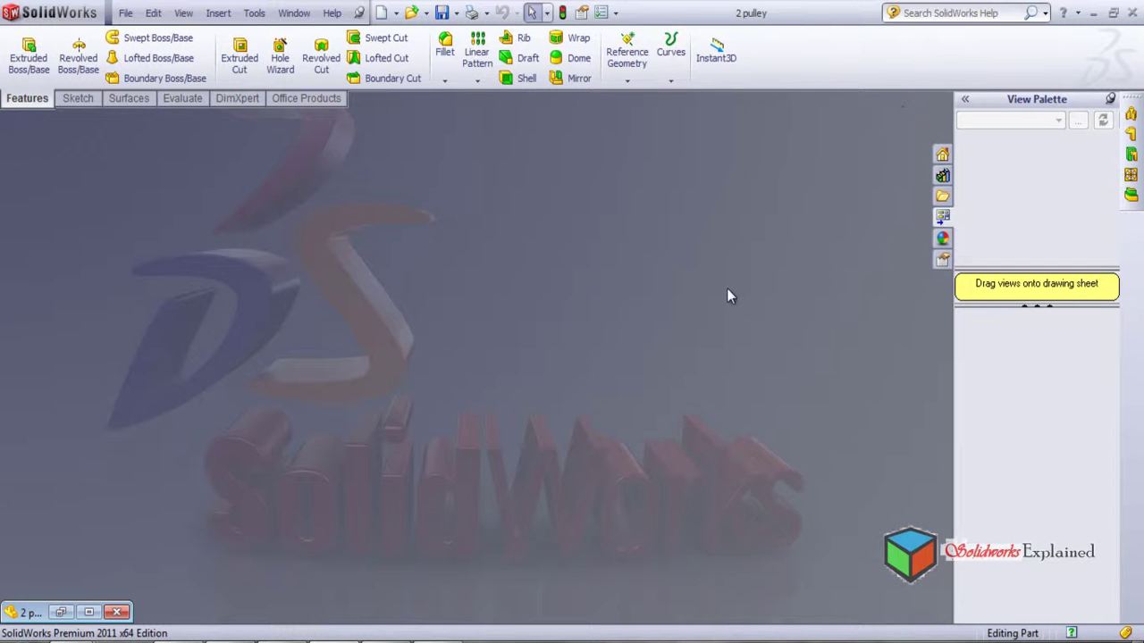
Create a new drawing document from the draw template in the Tutorial set
click(381, 13)
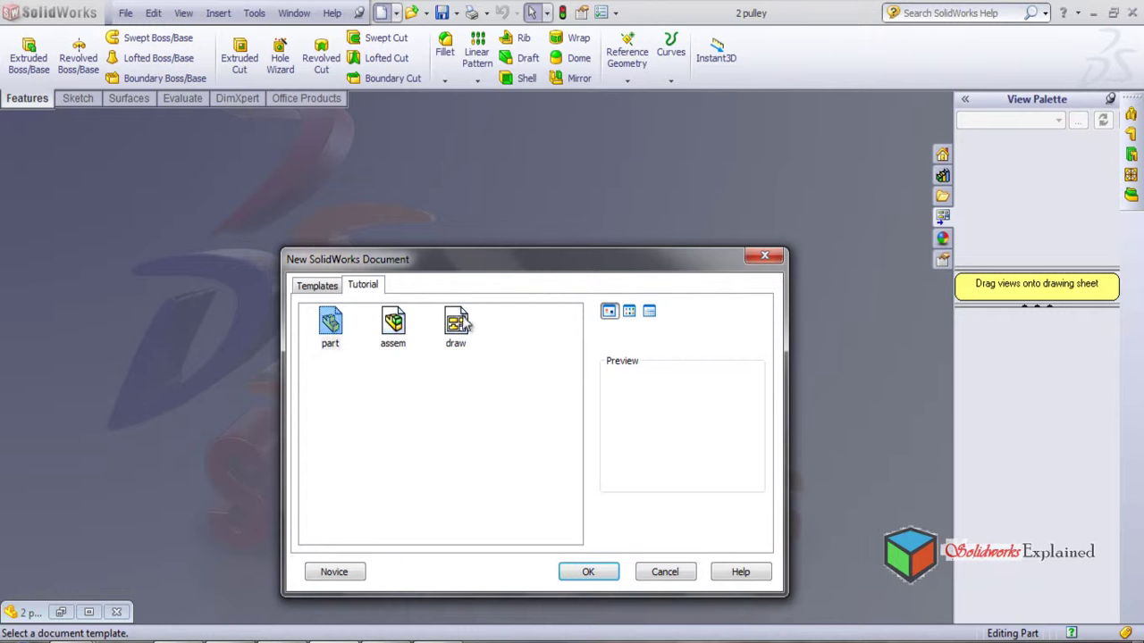
click(463, 323)
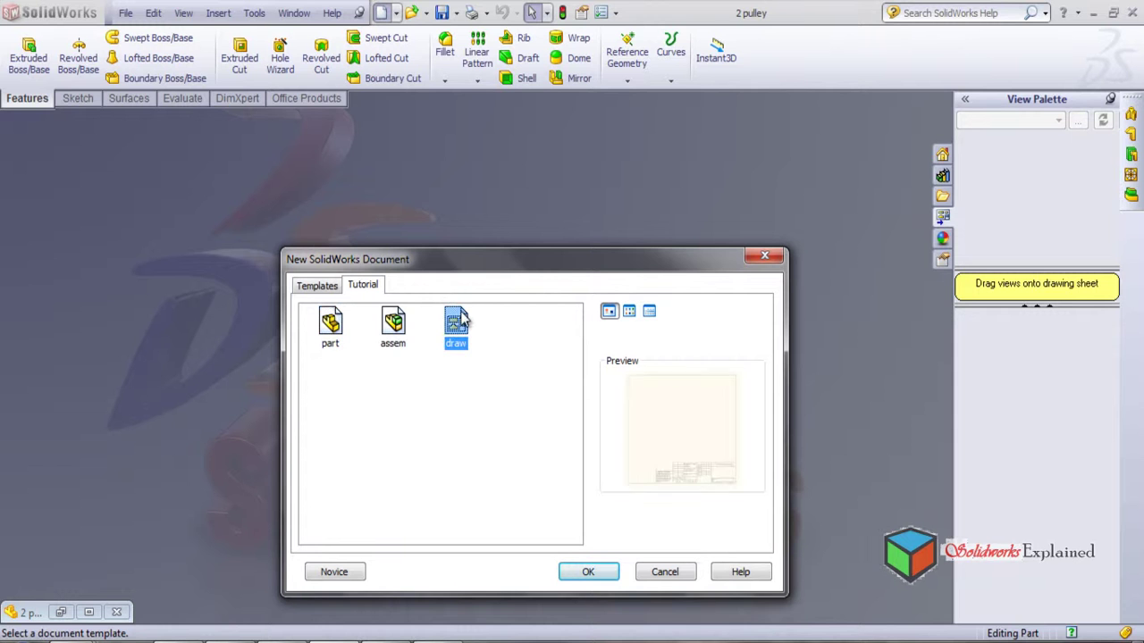
click(579, 572)
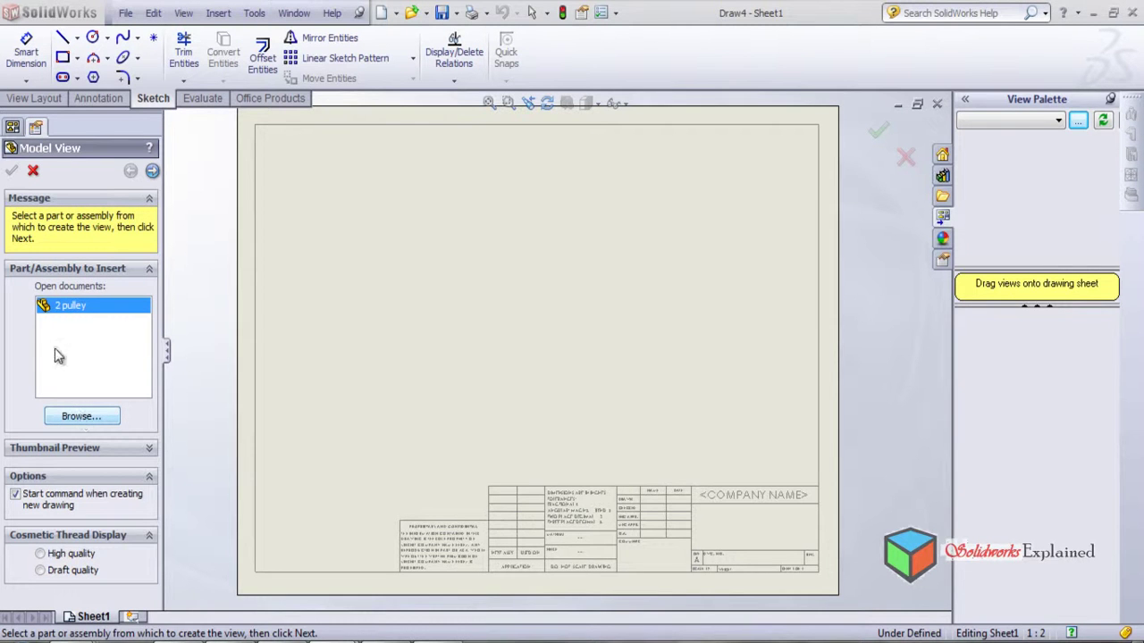
Place the pulley's front view at the sheet's lower left and project a top view, a side view and an isometric view from it
double_click(75, 307)
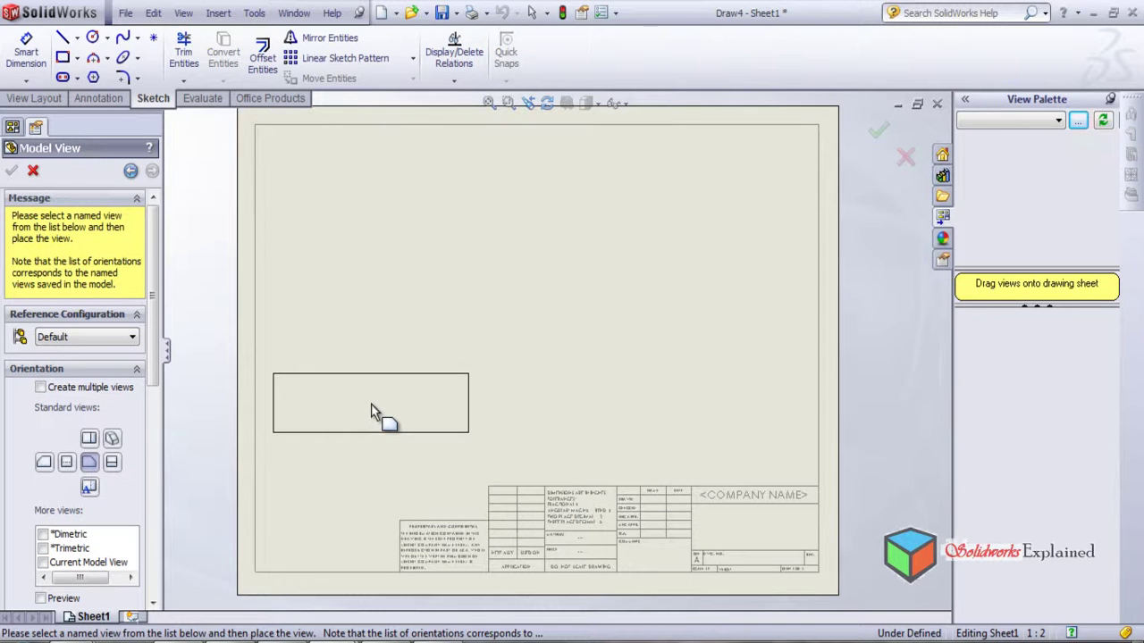
click(373, 411)
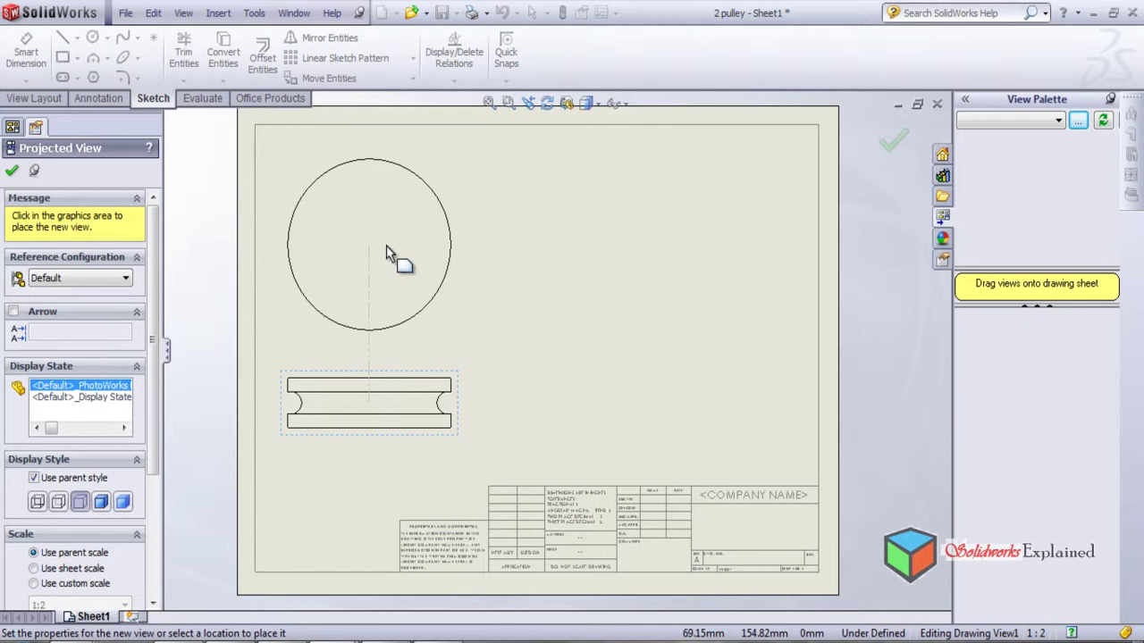
click(387, 246)
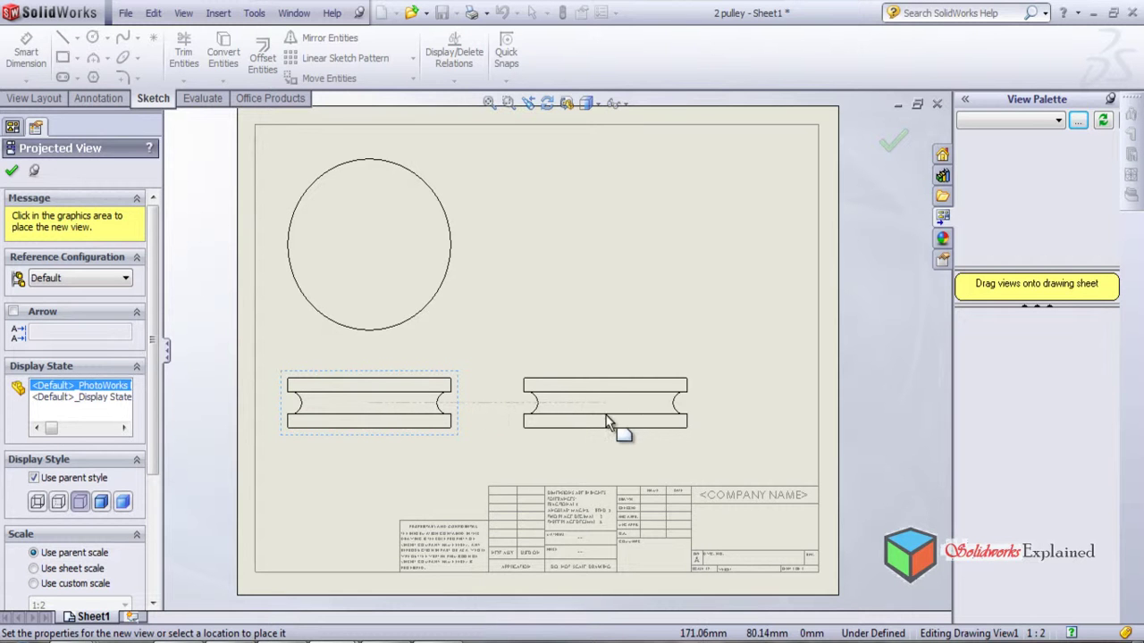
click(653, 427)
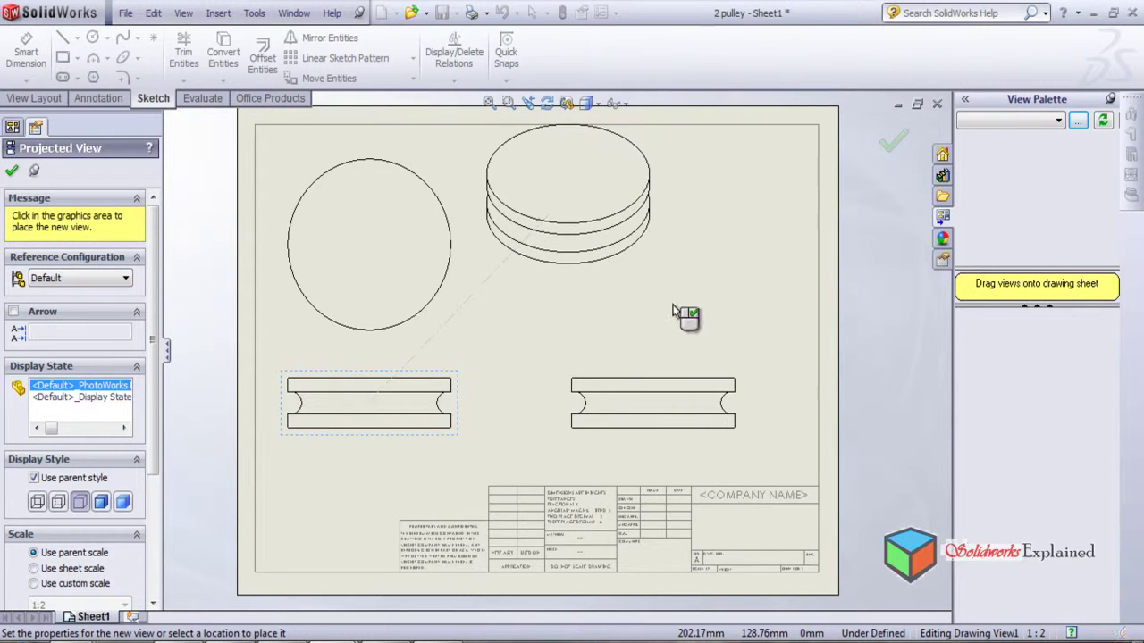
click(674, 310)
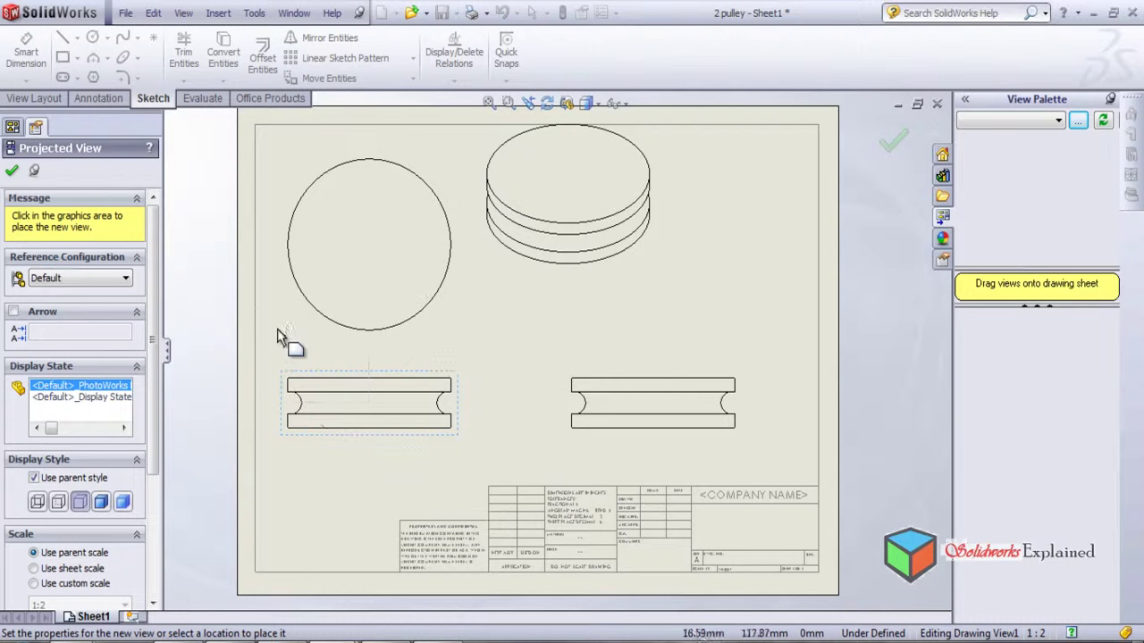
click(601, 393)
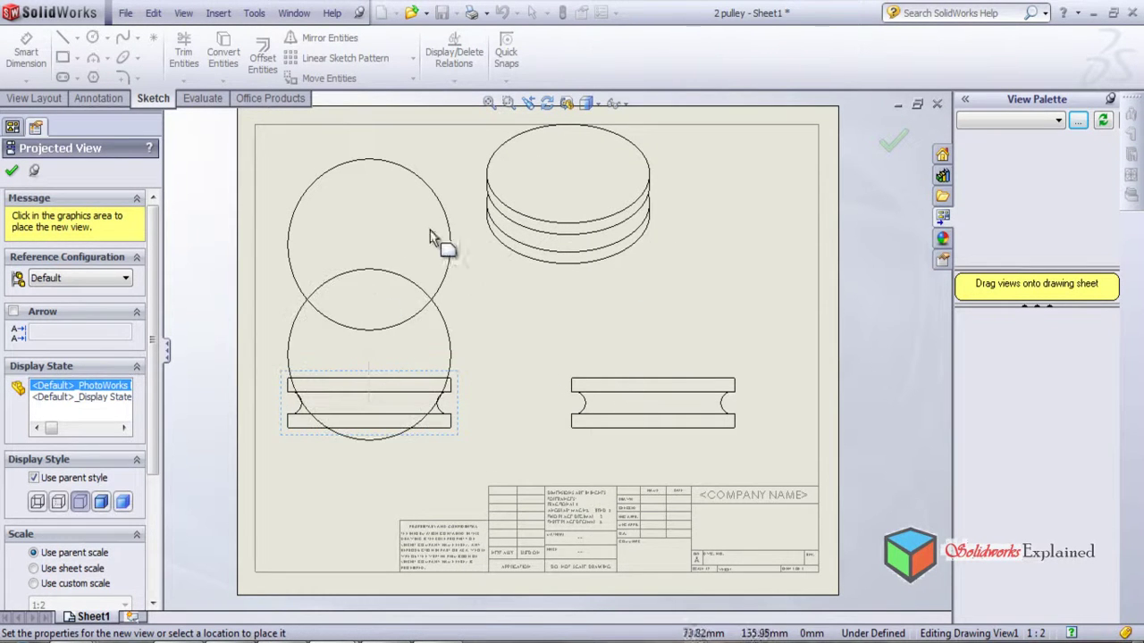
click(12, 172)
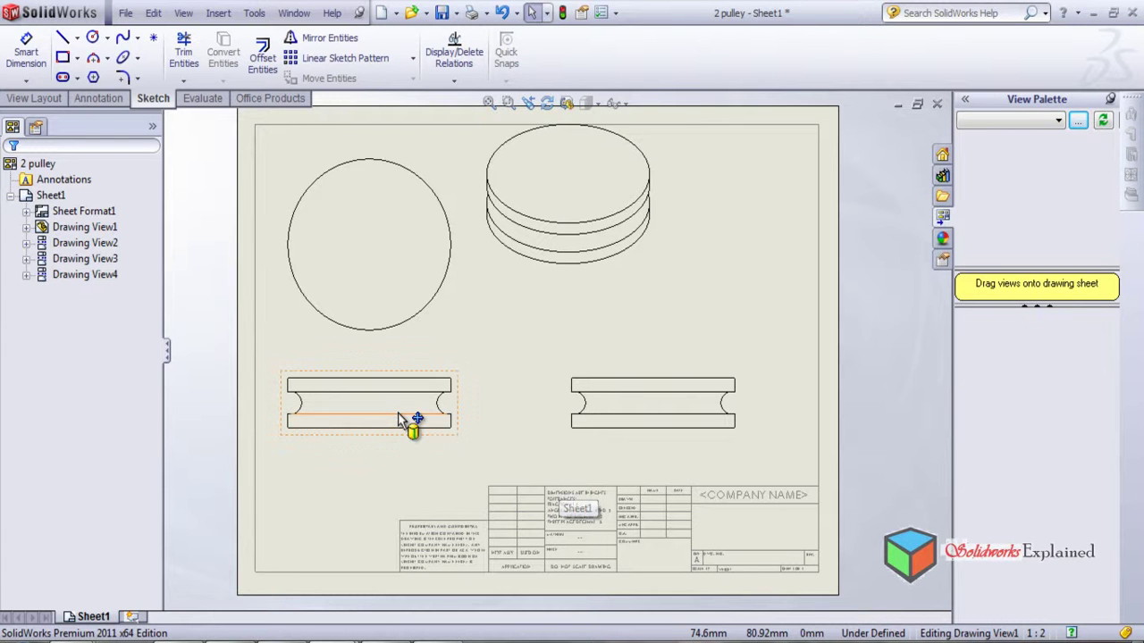
Dimension the front view's overall height between its top and bottom edges, with the dimension beside the view
click(27, 59)
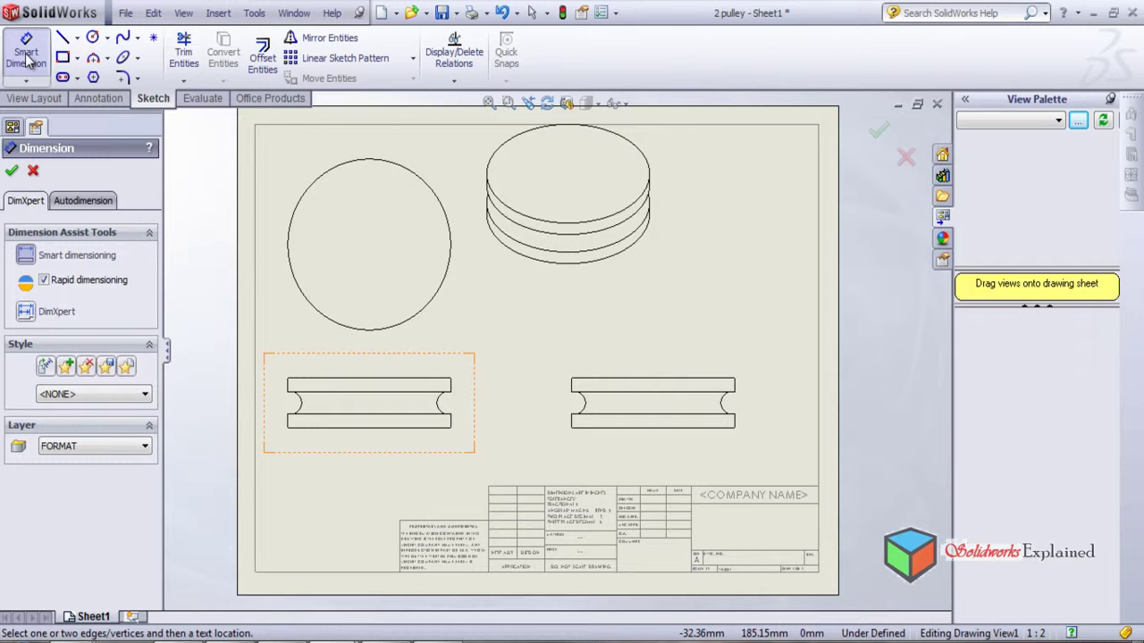
click(406, 380)
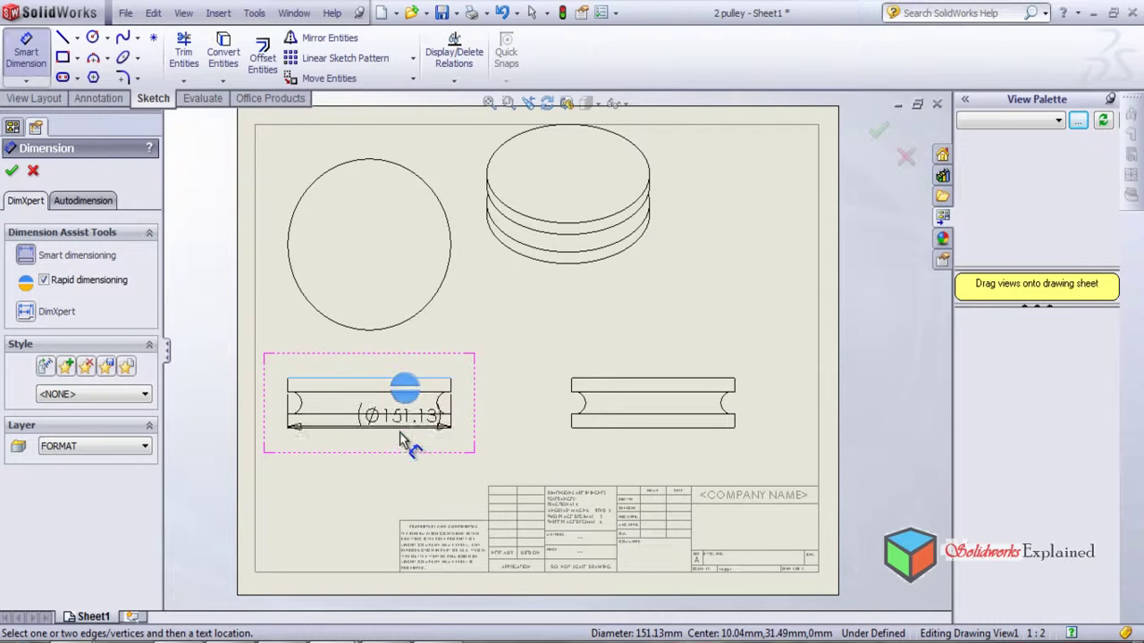
scroll(402, 436, down, 2)
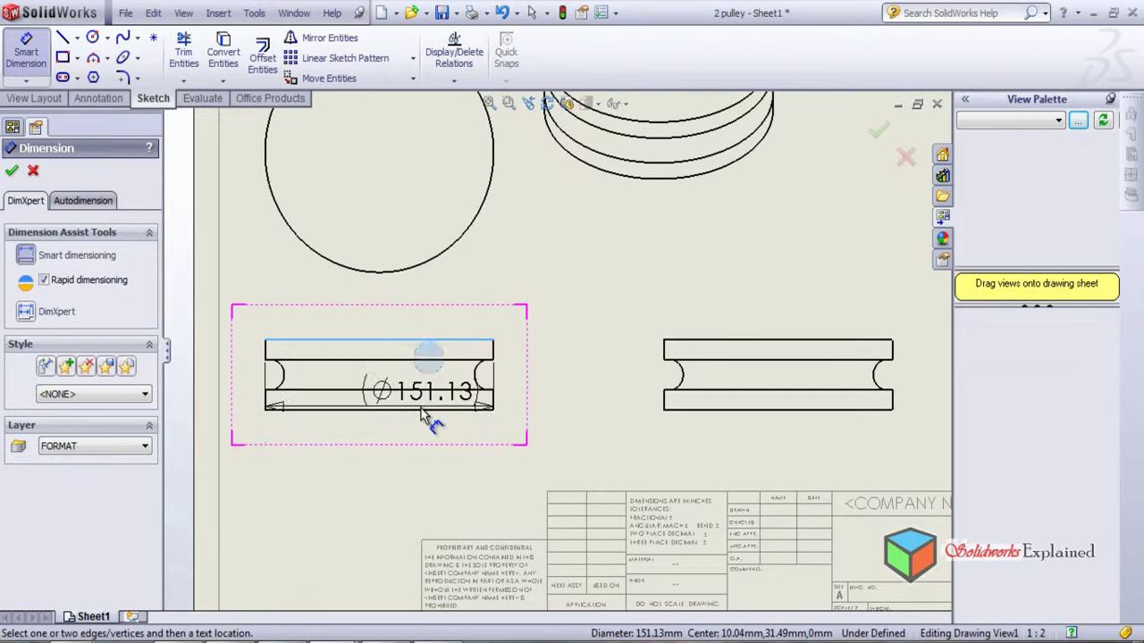
click(420, 411)
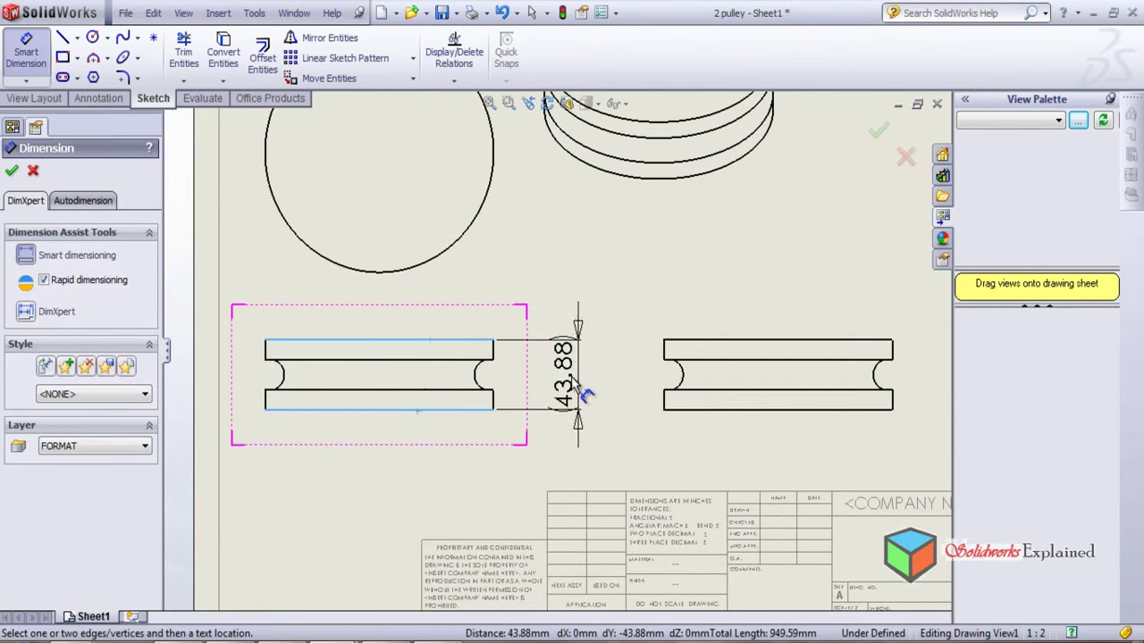
click(555, 384)
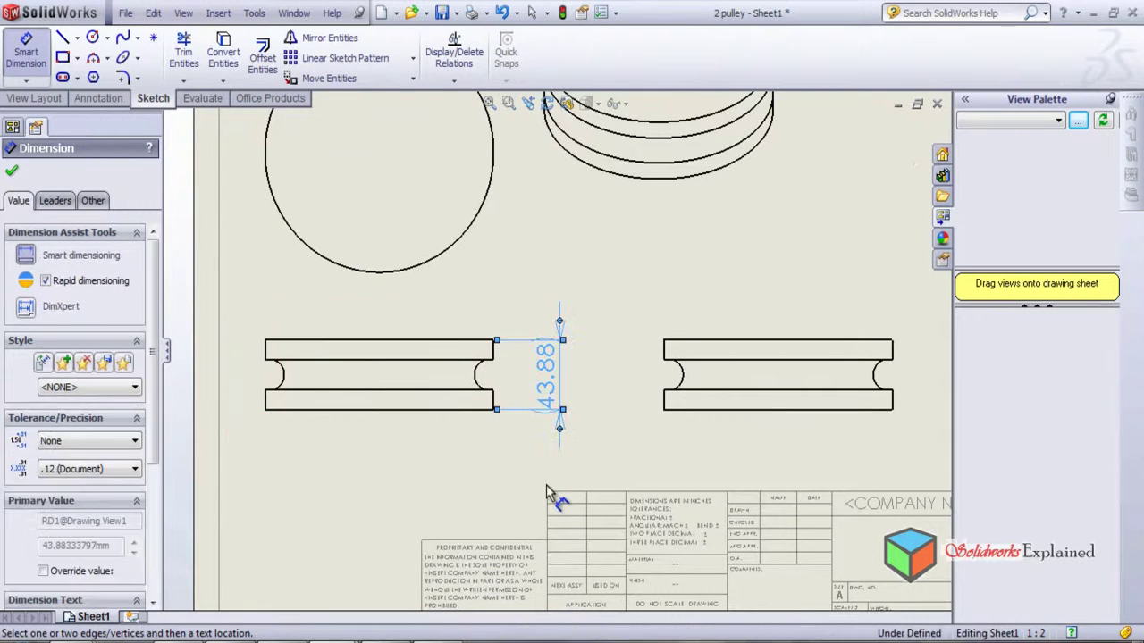
Dimension the side view's overall height, then move the front view's height text above its arrows and the side view's dimension to its right
click(722, 348)
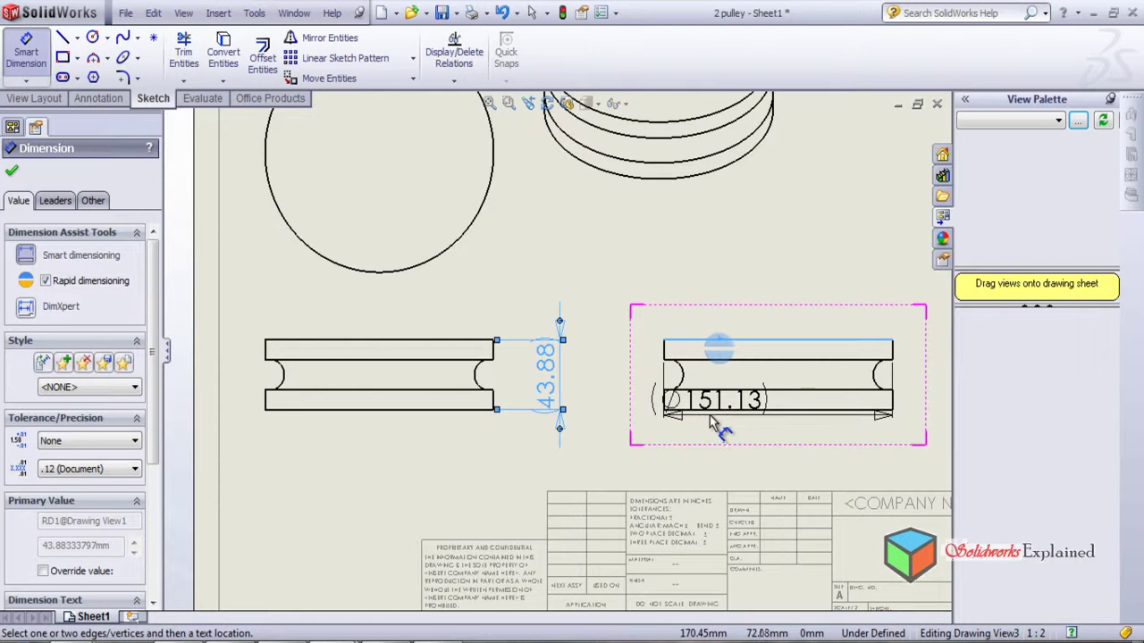
click(711, 411)
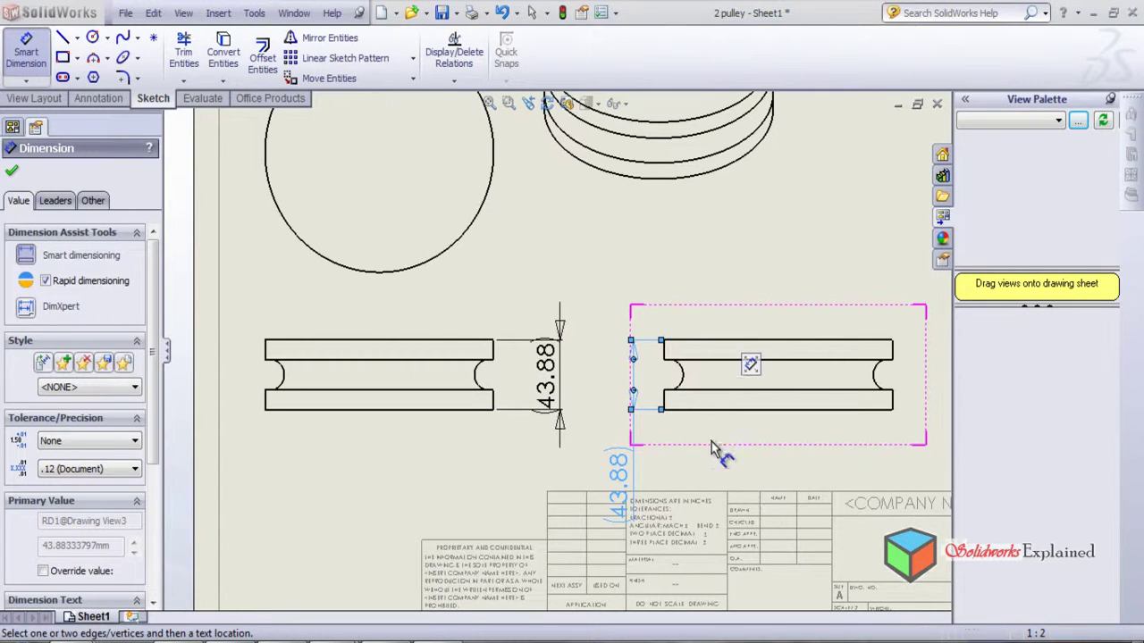
click(711, 442)
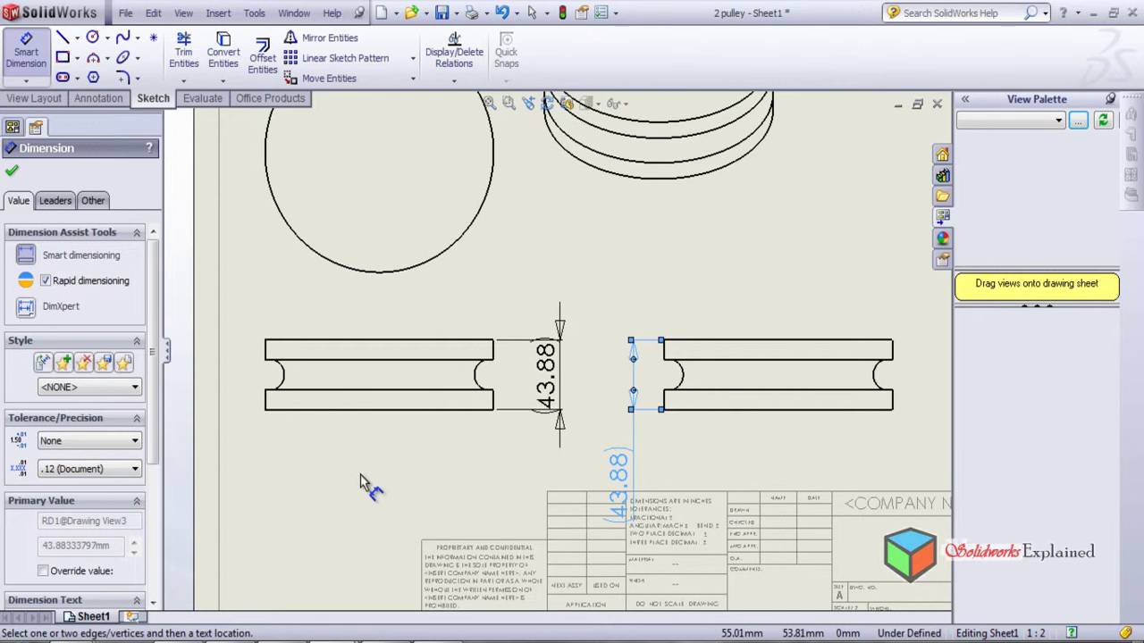
click(10, 174)
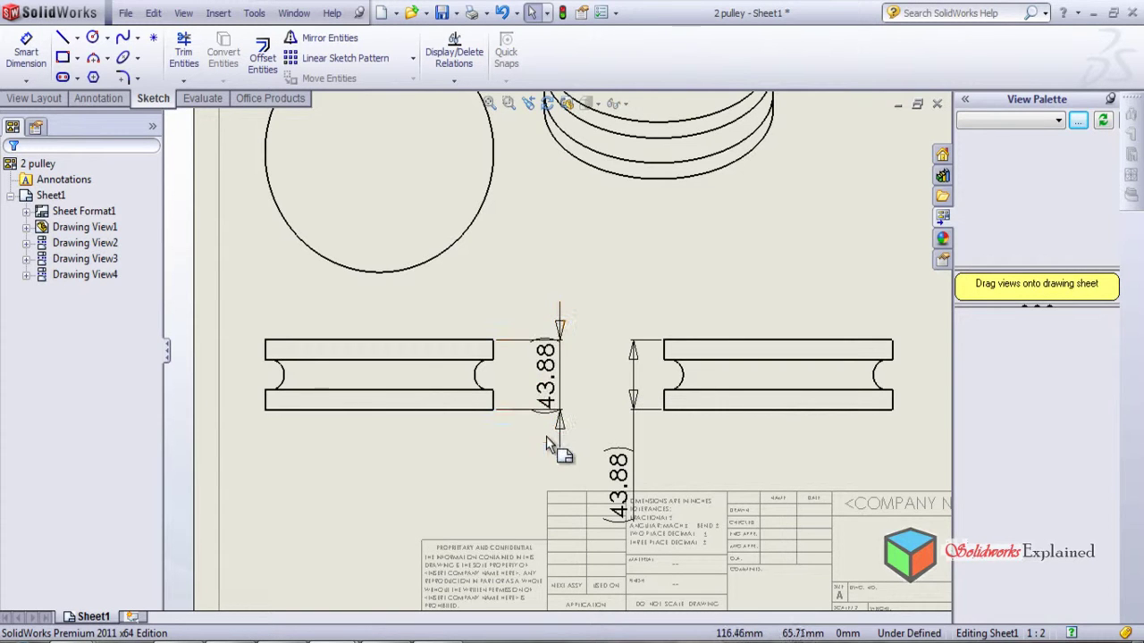
drag(547, 379, 509, 284)
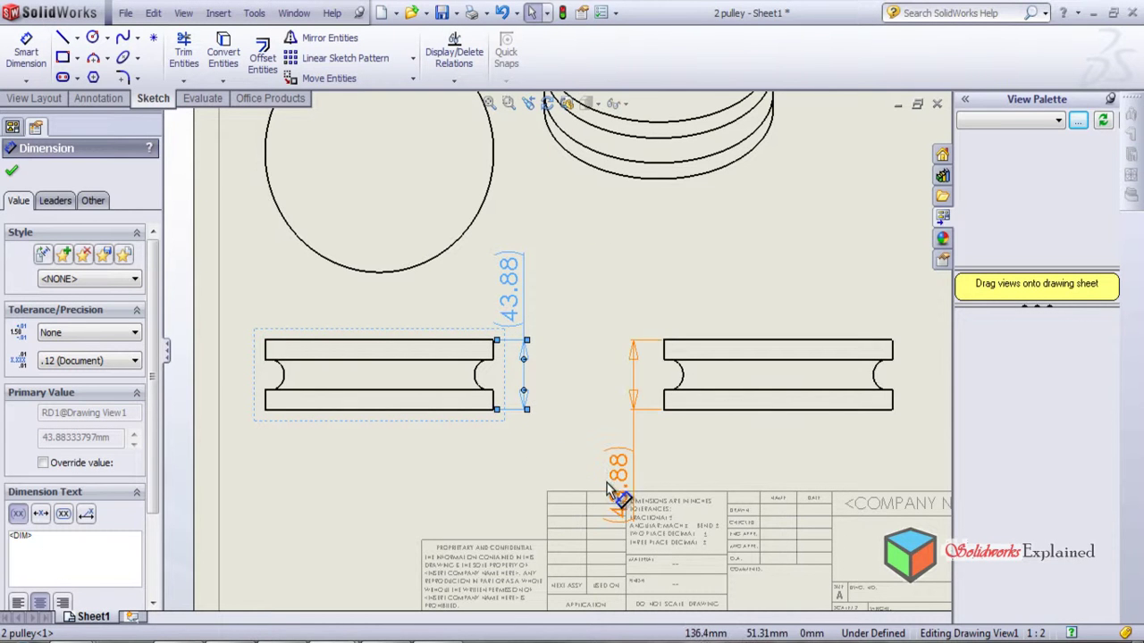
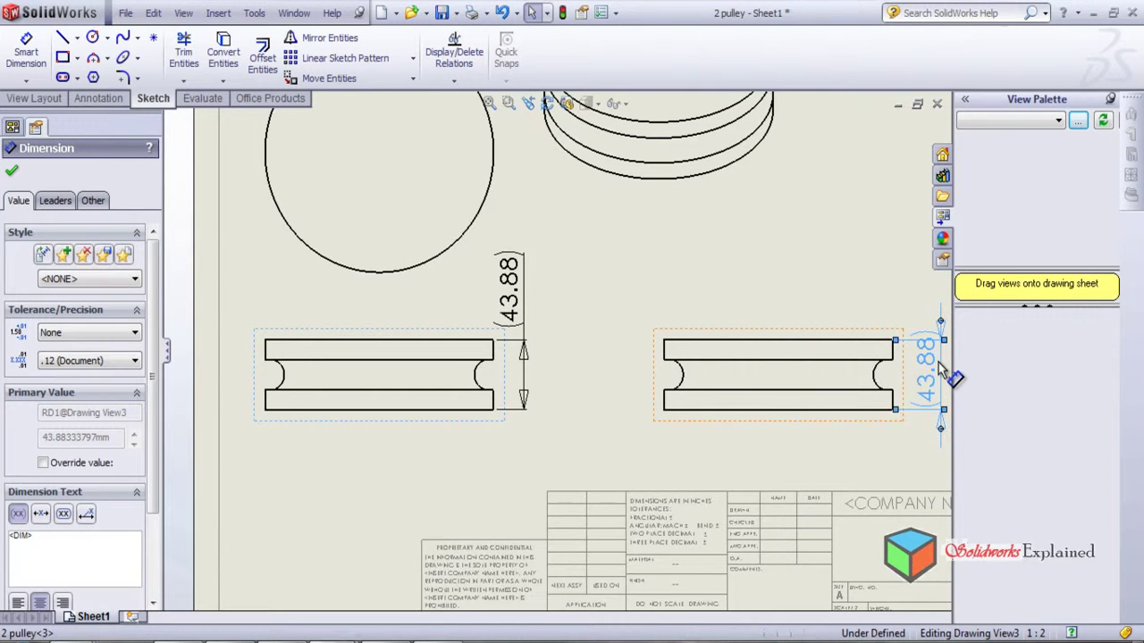
Dimension the thickness of the upper flange in the side view, placed between the view and its overall height dimension
click(27, 55)
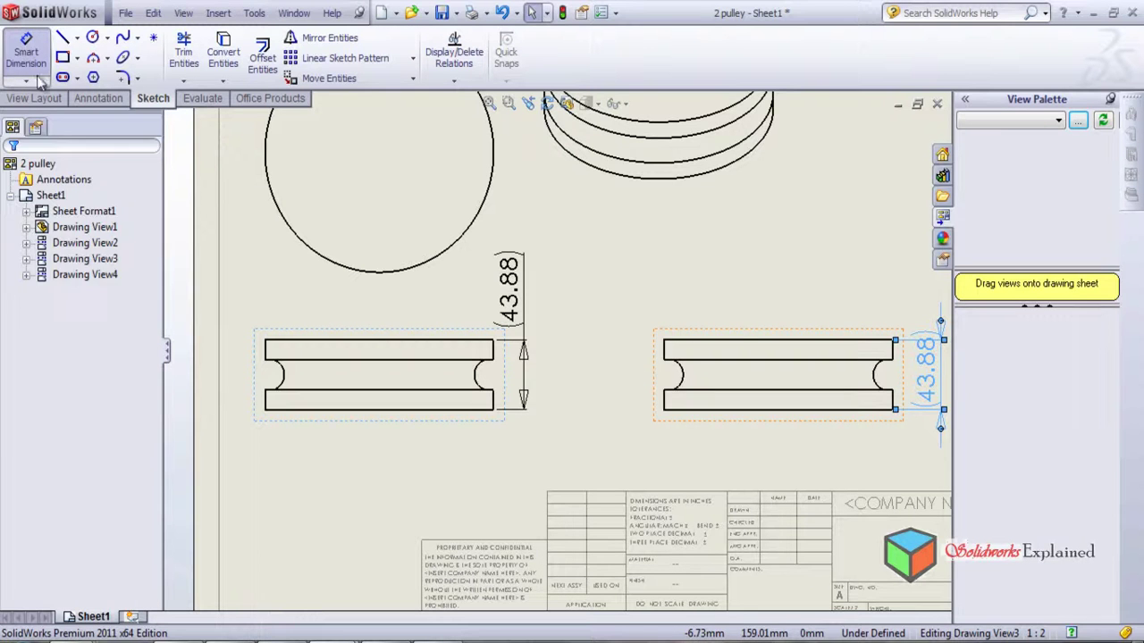
click(676, 356)
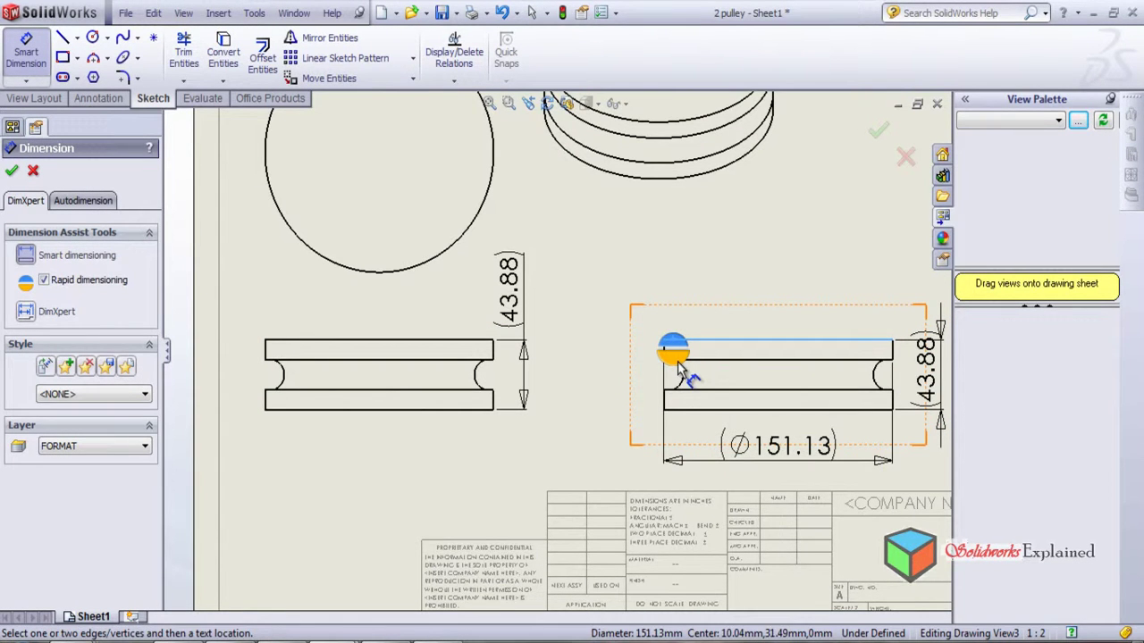
click(702, 362)
click(703, 363)
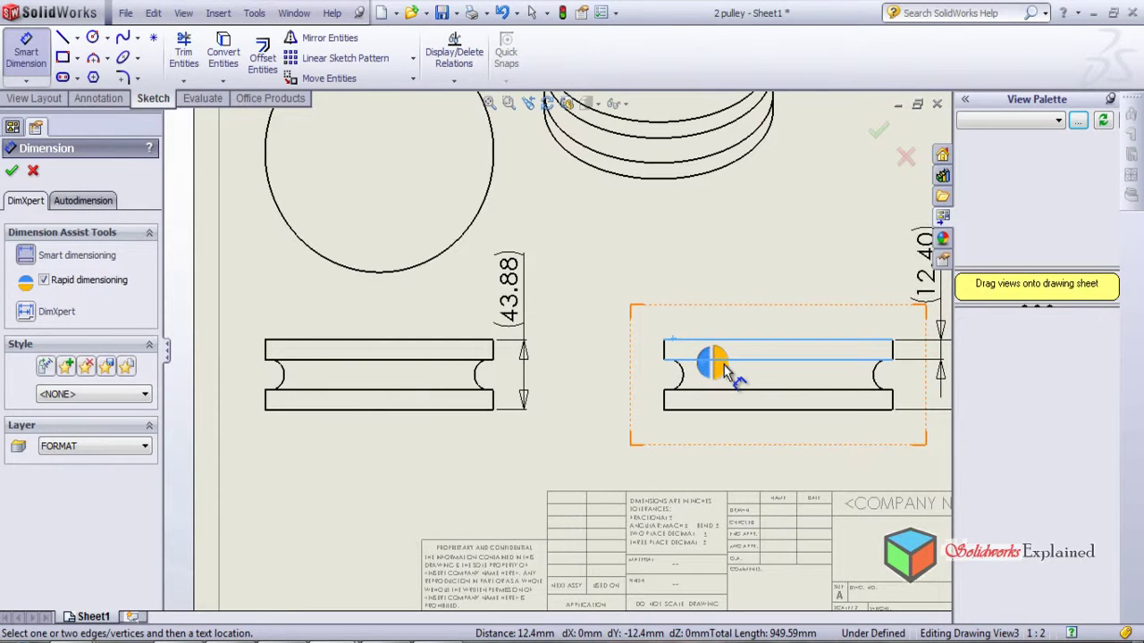
click(724, 365)
scroll(554, 349, down, 2)
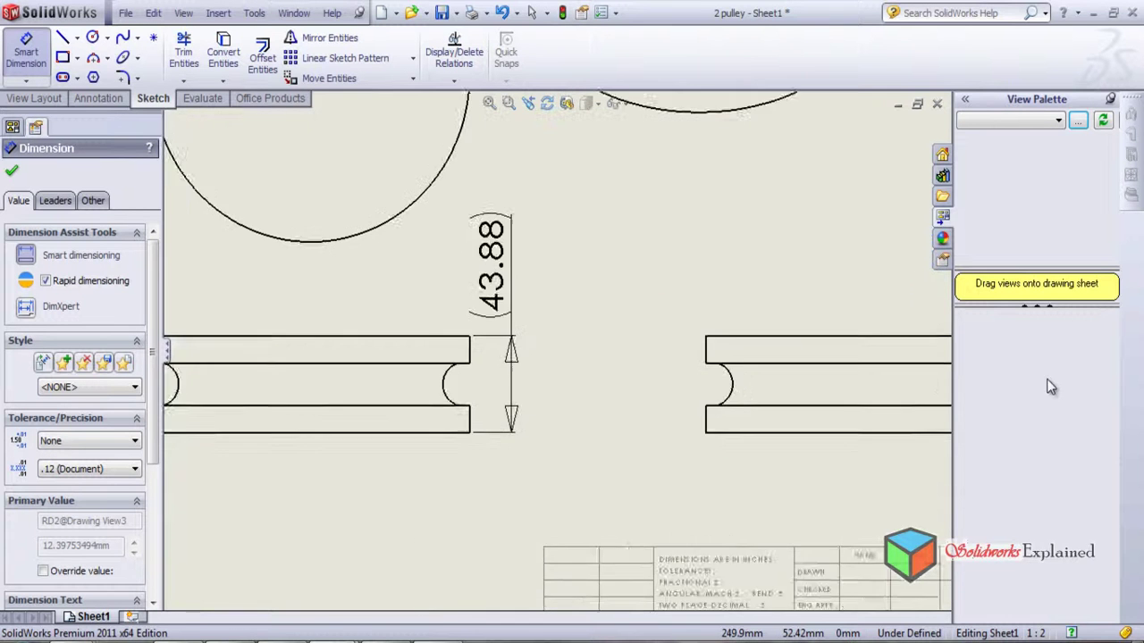
scroll(939, 396, up, 3)
scroll(816, 362, down, 2)
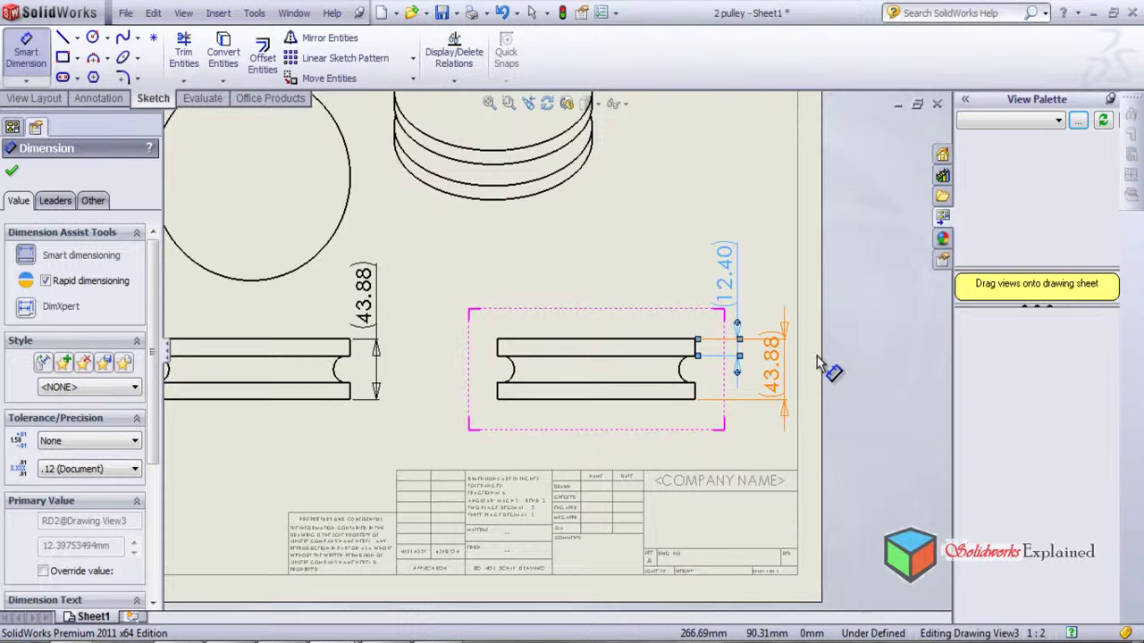
scroll(706, 387, down, 2)
click(783, 362)
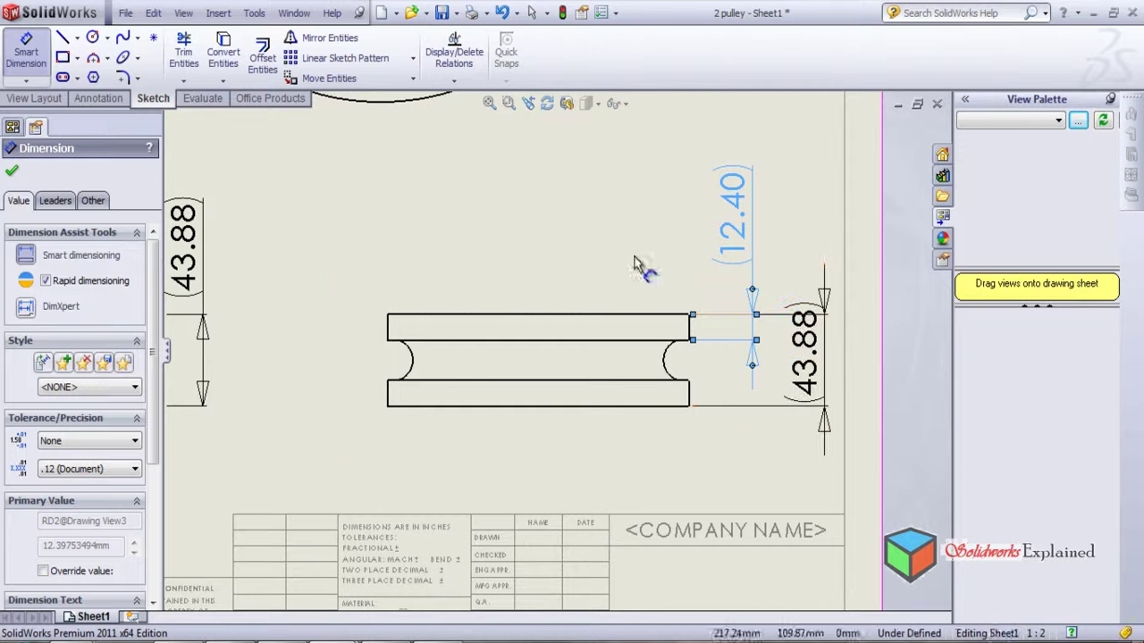
click(12, 171)
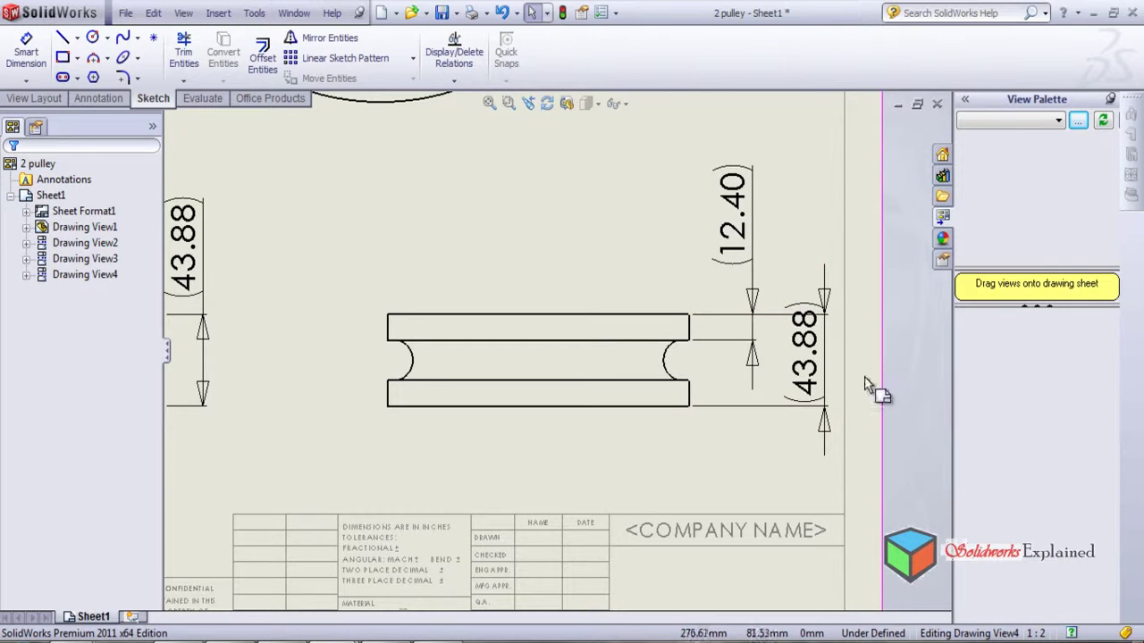
scroll(693, 433, up, 6)
scroll(505, 375, down, 5)
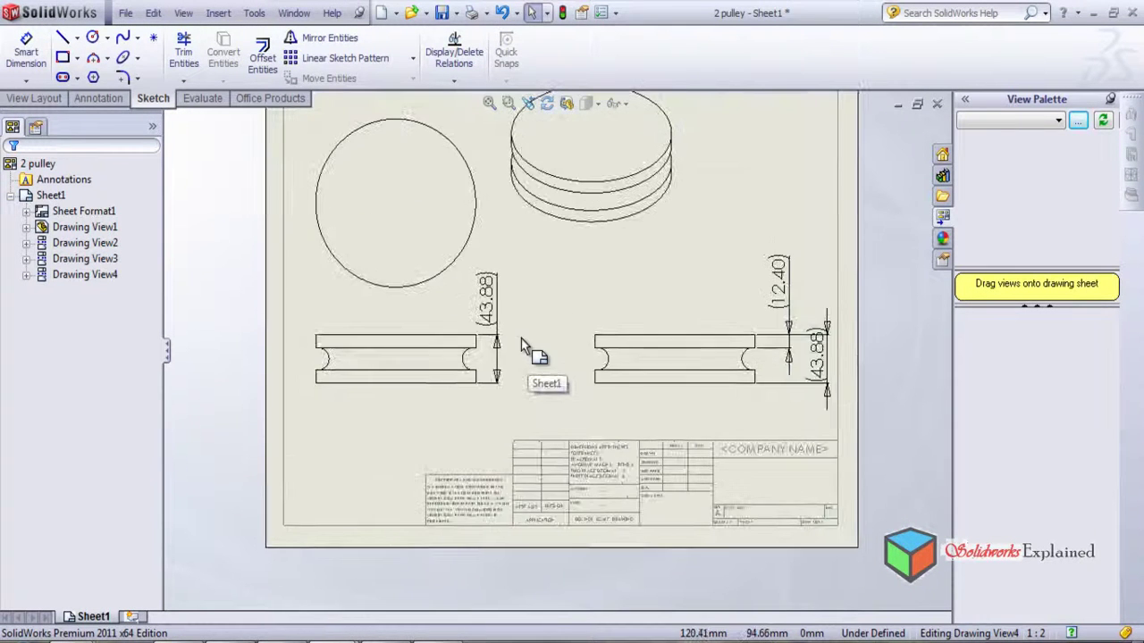
scroll(514, 295, down, 2)
scroll(487, 223, up, 3)
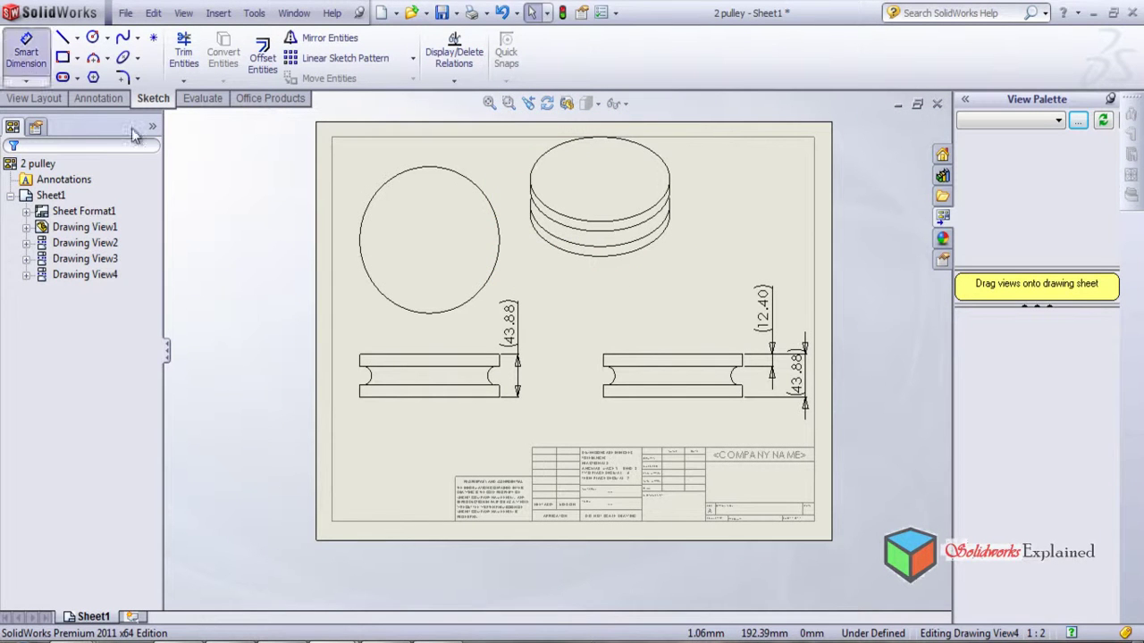
Dimension the groove's width between the two flanges in the side view, placing the dimension to the left of the view
click(27, 55)
scroll(502, 342, down, 2)
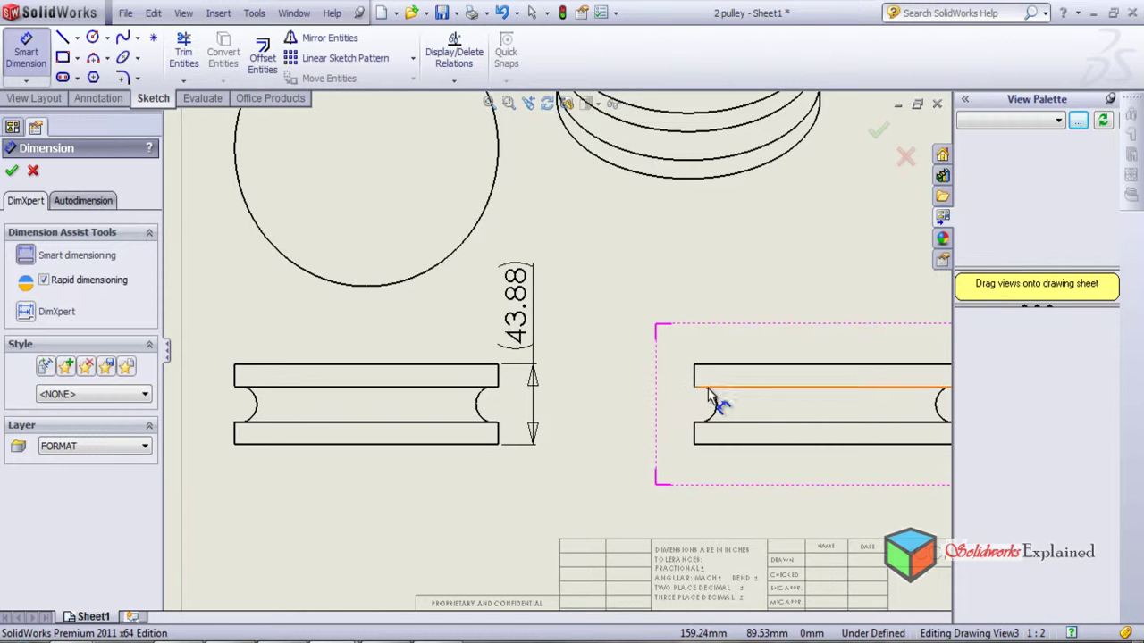
click(708, 389)
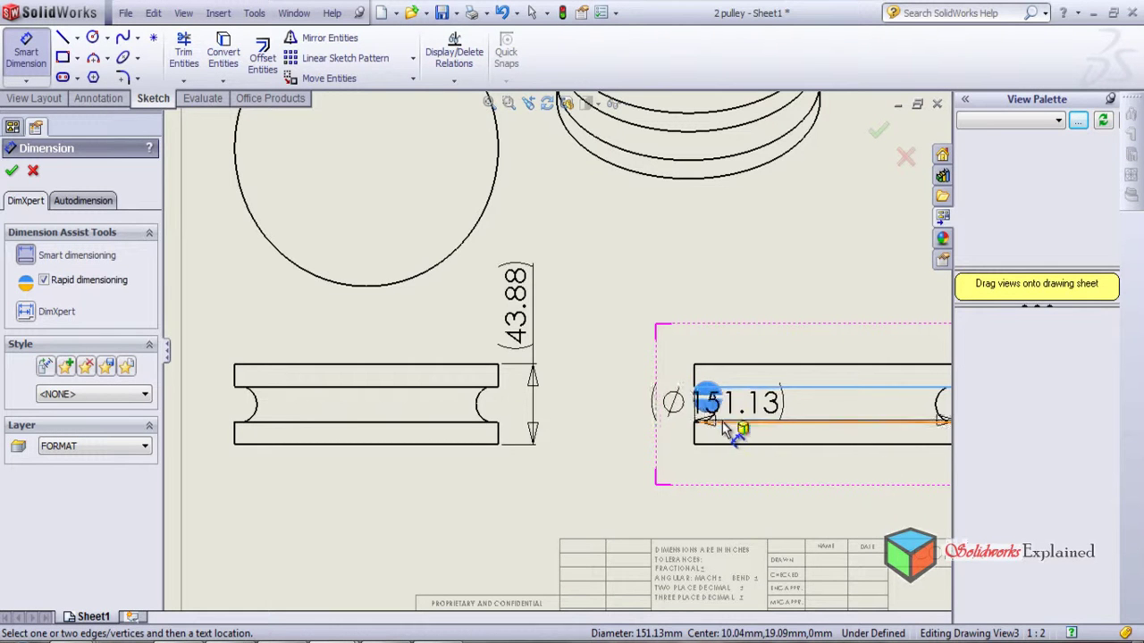
click(737, 424)
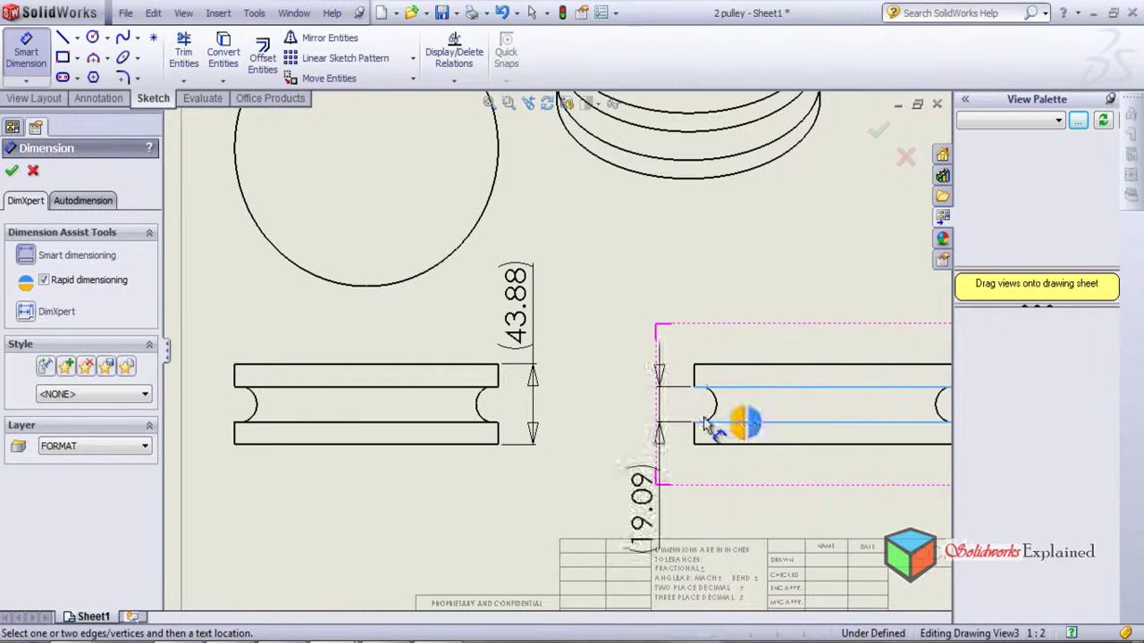
click(593, 395)
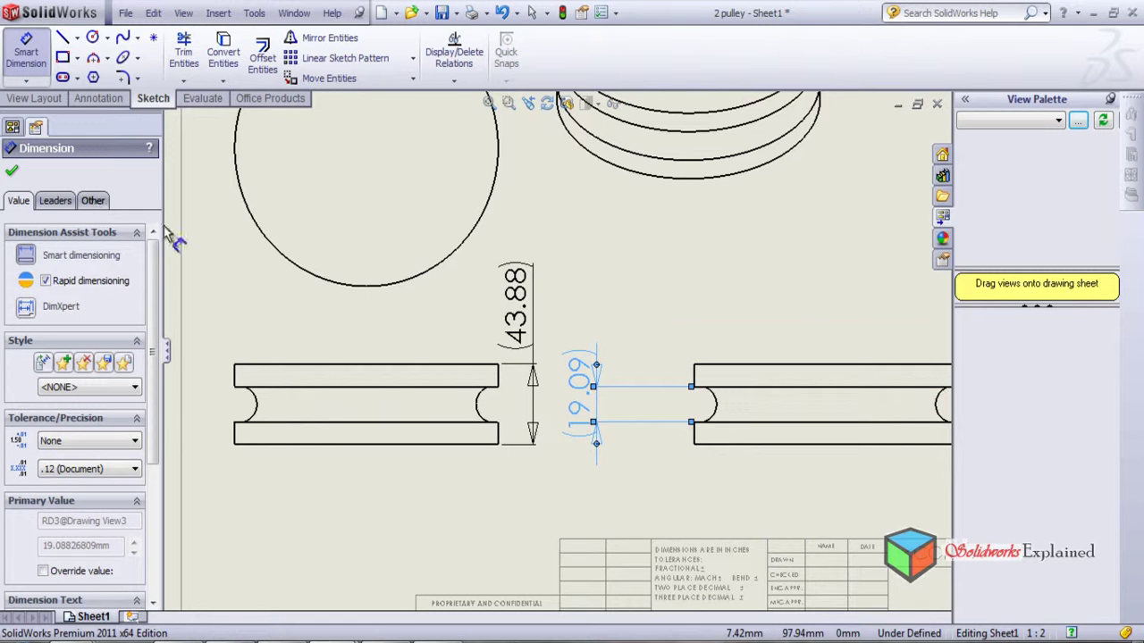
Add radius dimensions to the left and right groove arcs of the side view, with their texts placed diagonally above and outside the view
click(715, 416)
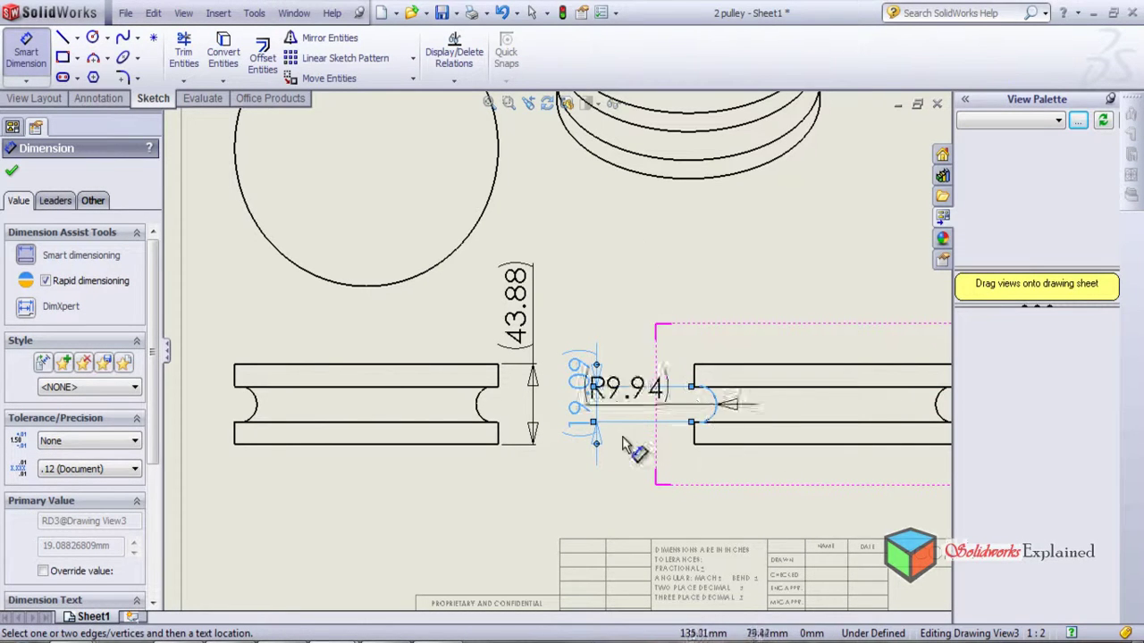
click(583, 297)
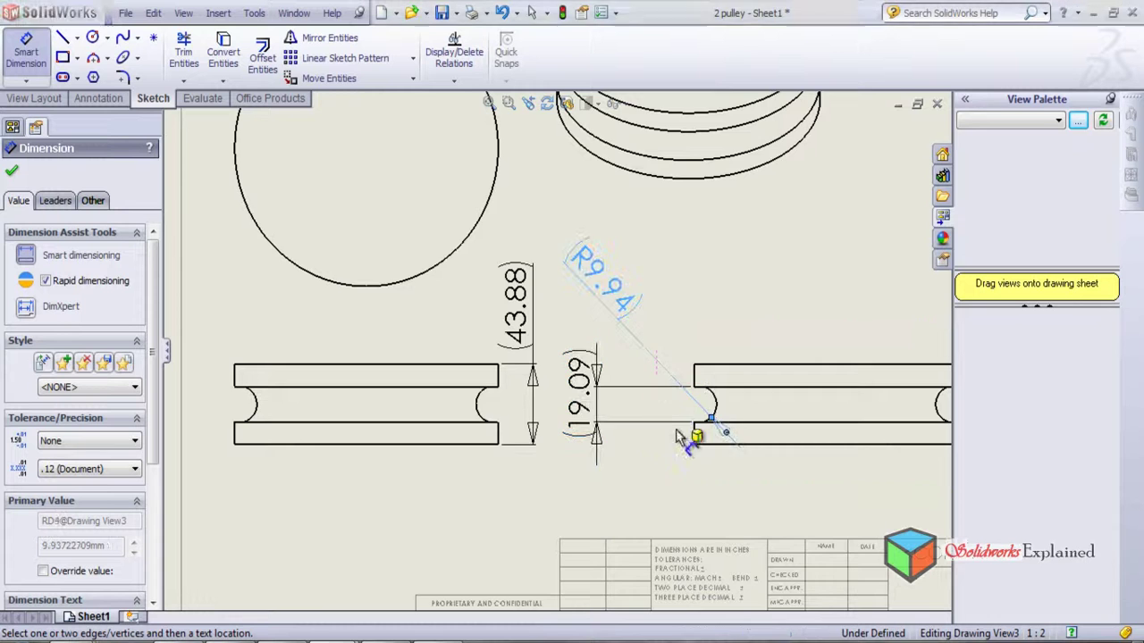
scroll(789, 441, down, 2)
scroll(789, 441, up, 5)
scroll(785, 362, down, 3)
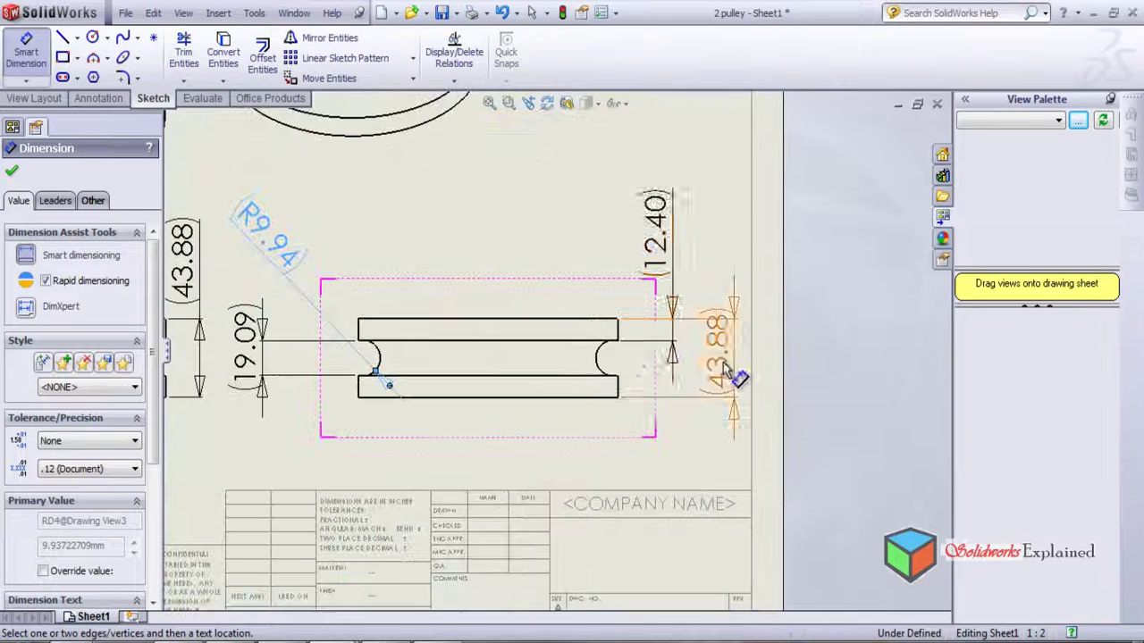
click(602, 358)
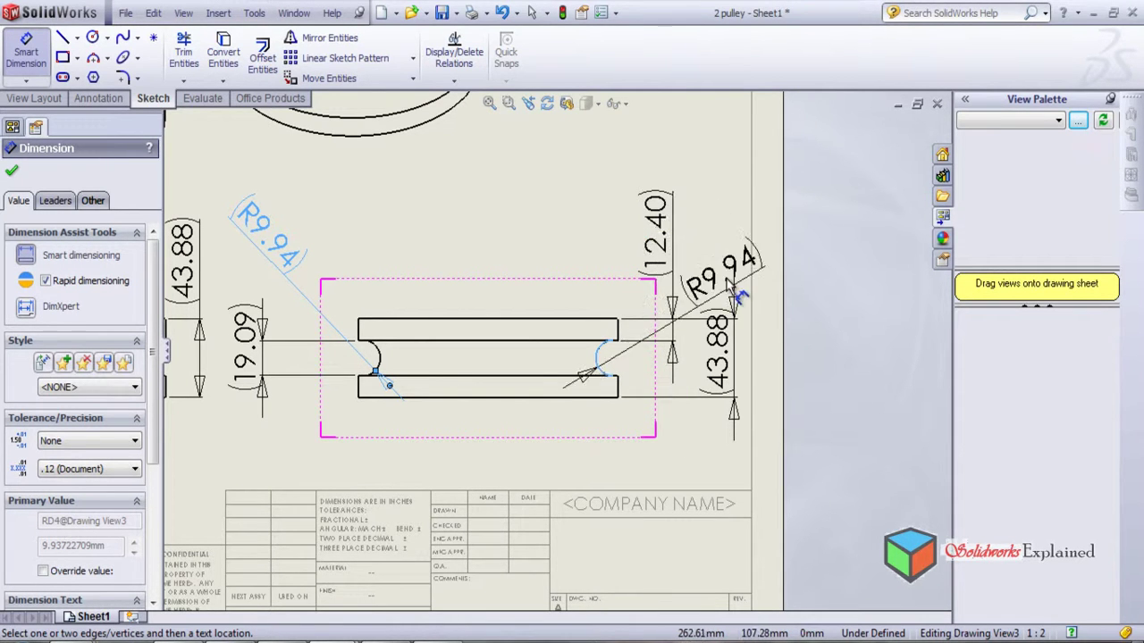
click(724, 271)
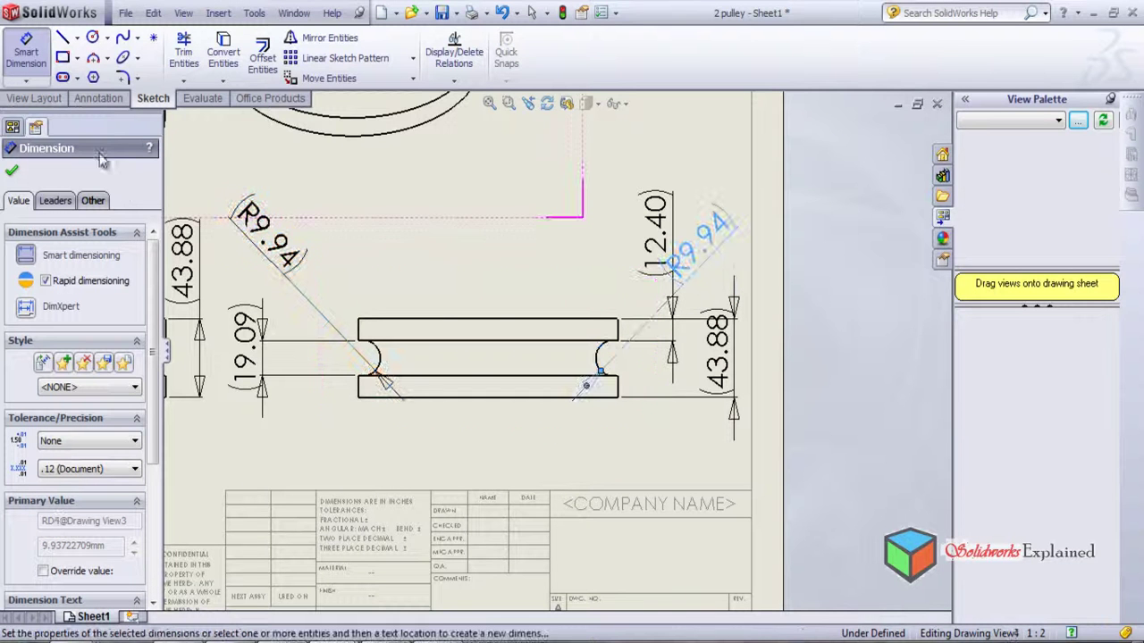
click(12, 173)
key(f)
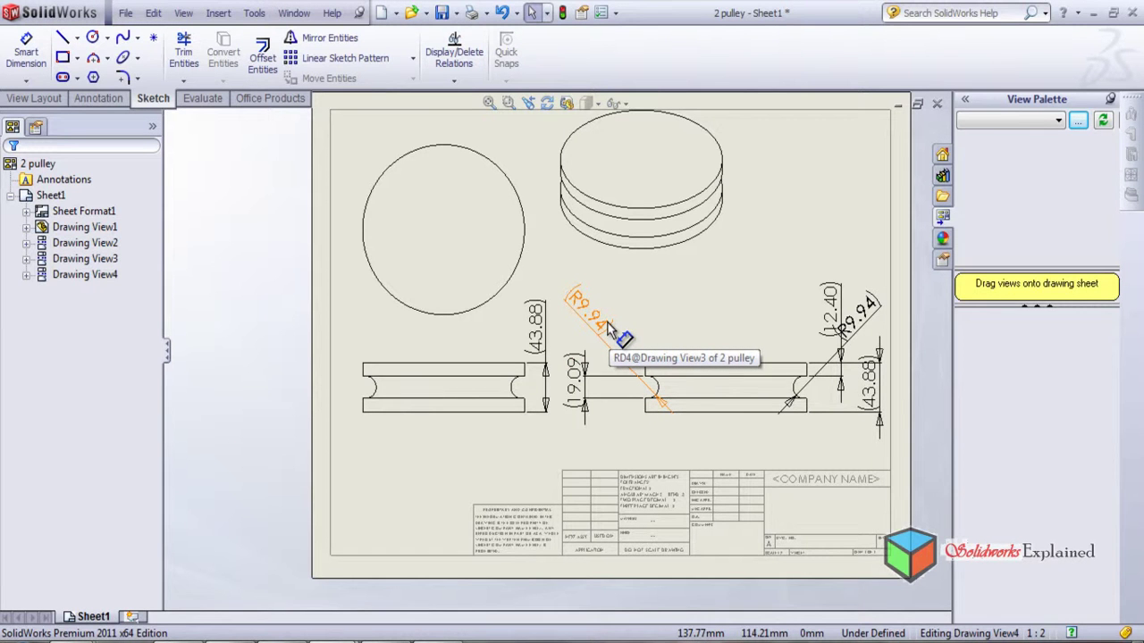
Open the drawing's document properties for linear dimensions
click(254, 13)
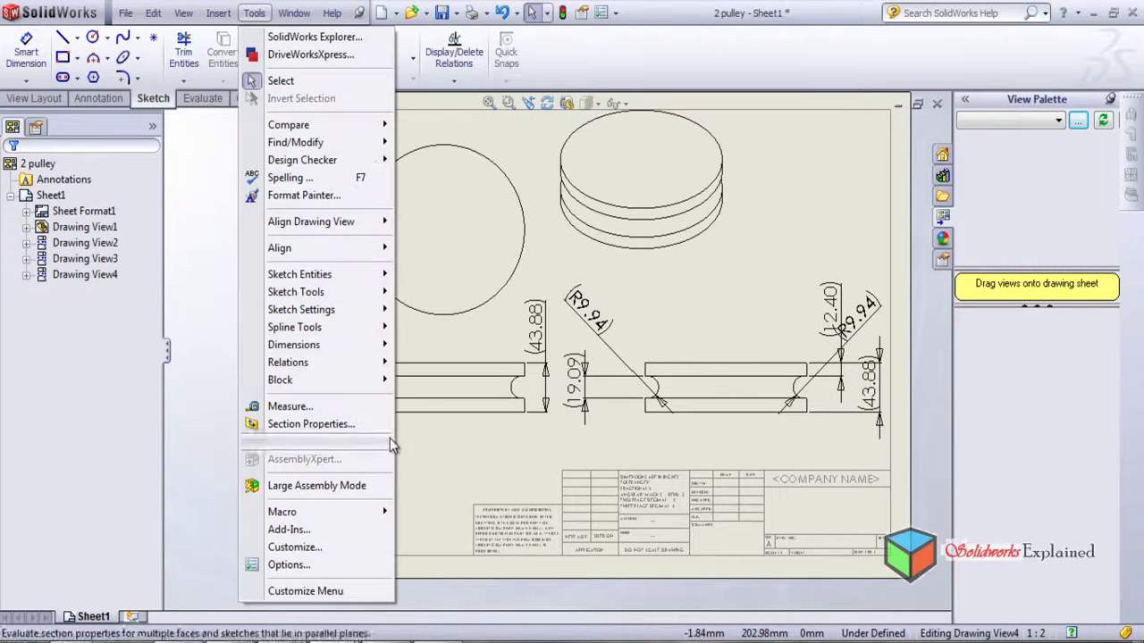
click(286, 565)
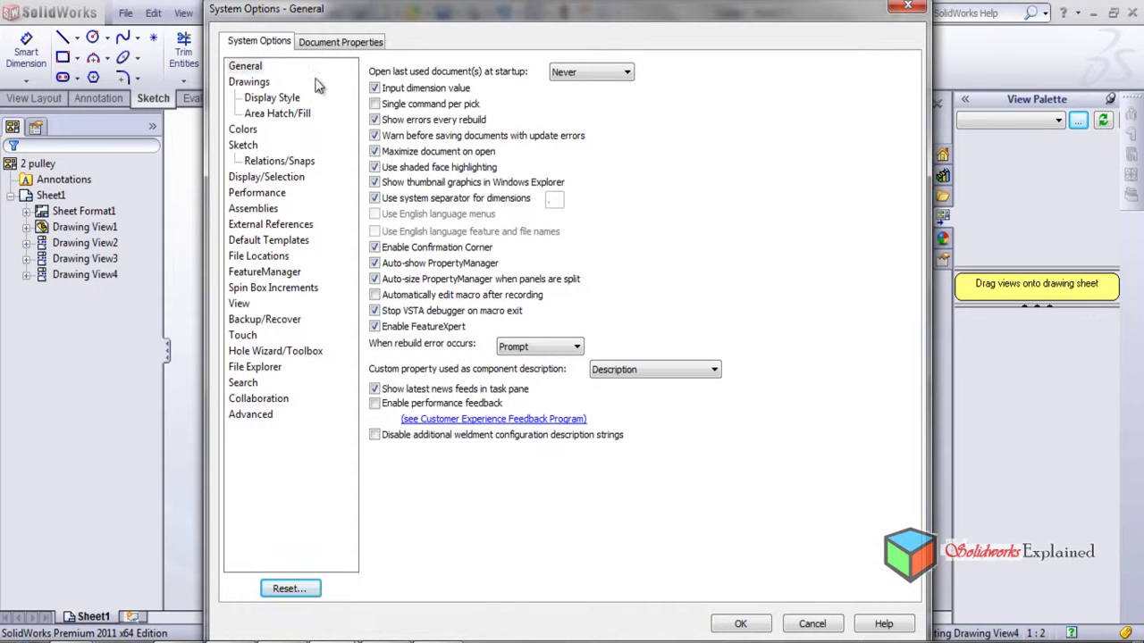
click(325, 45)
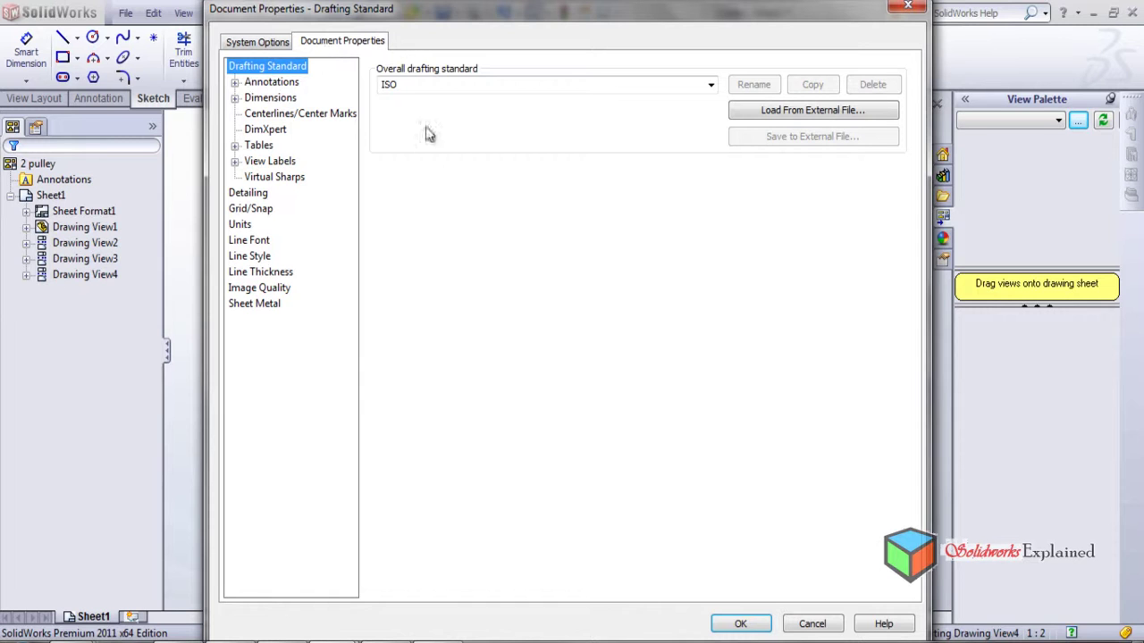
click(264, 99)
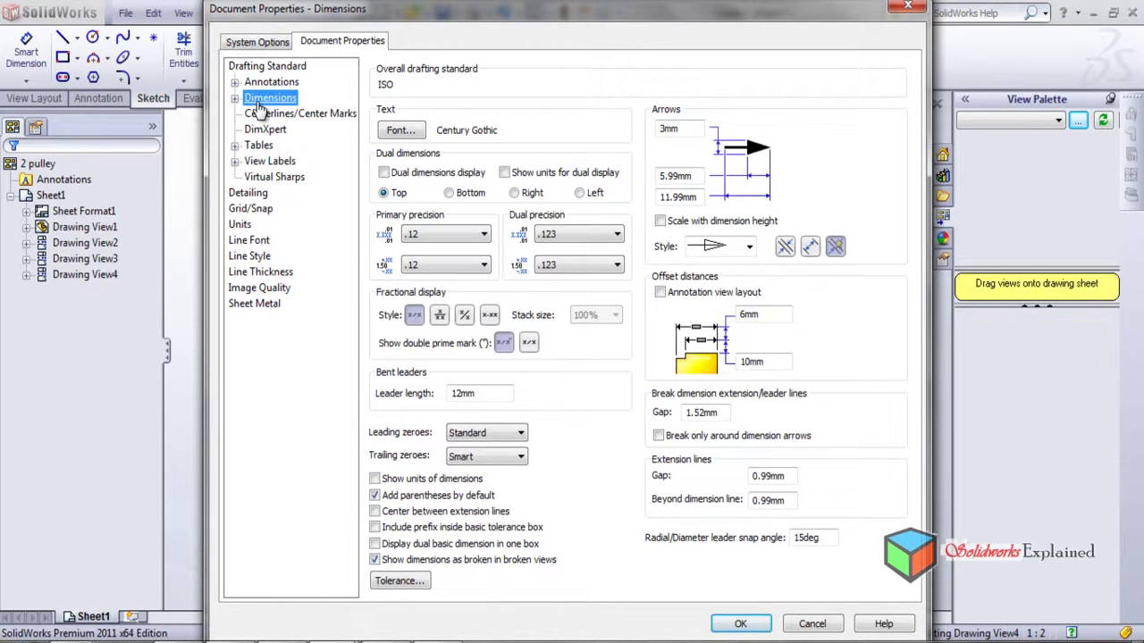
click(235, 99)
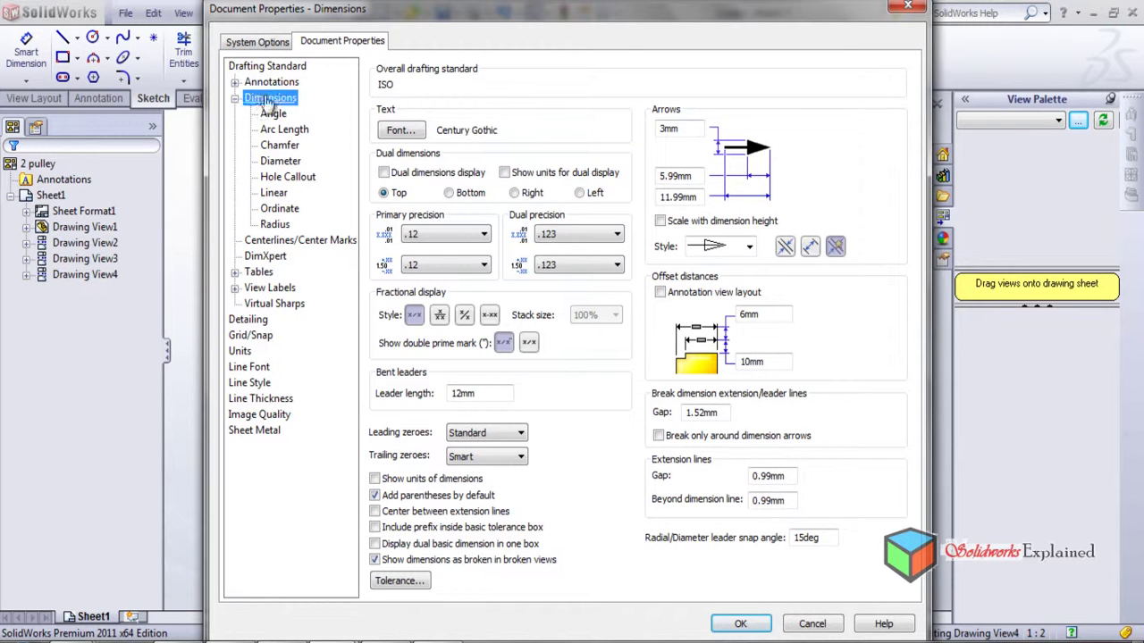
click(275, 194)
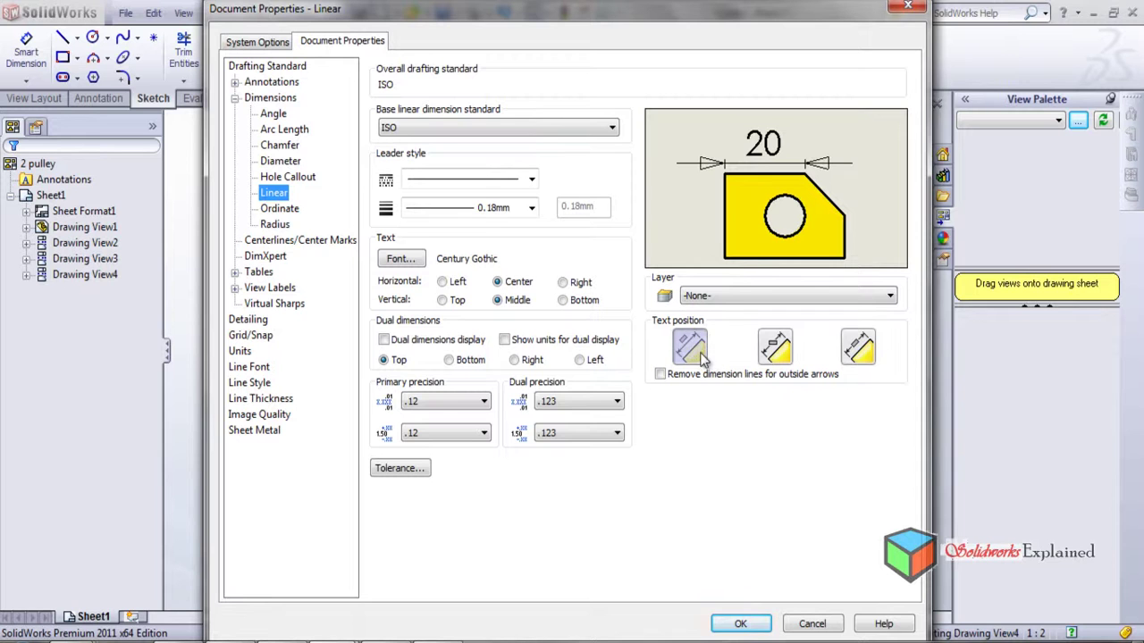
Try the broken-leader and solid-leader text positions for linear dimensions and compare their previews with the drawing's dimensions
click(774, 348)
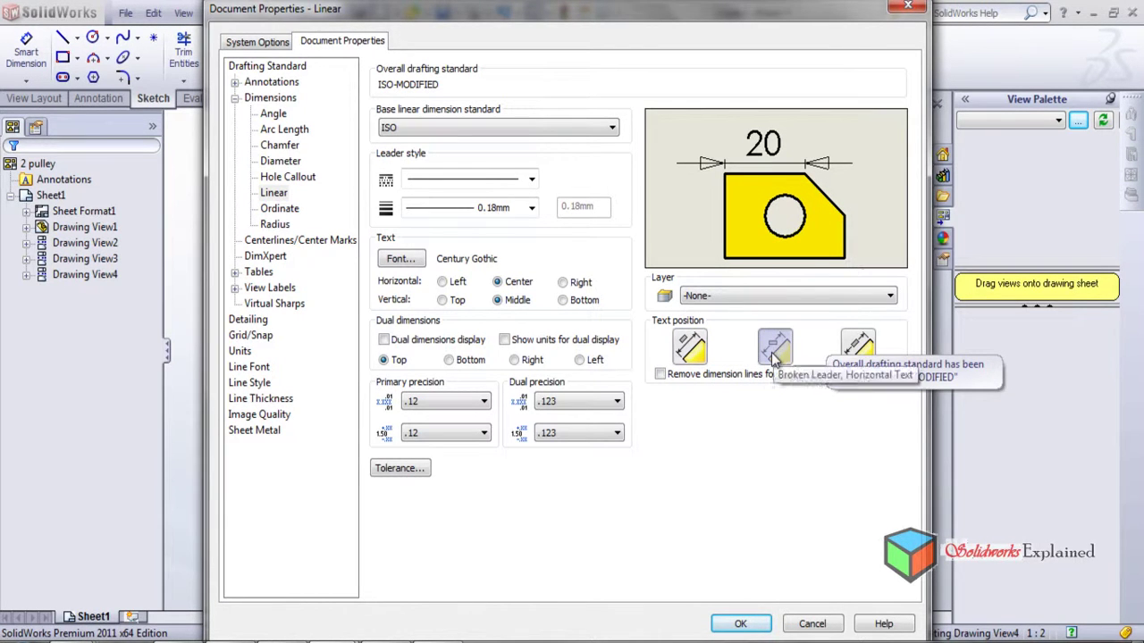
click(858, 345)
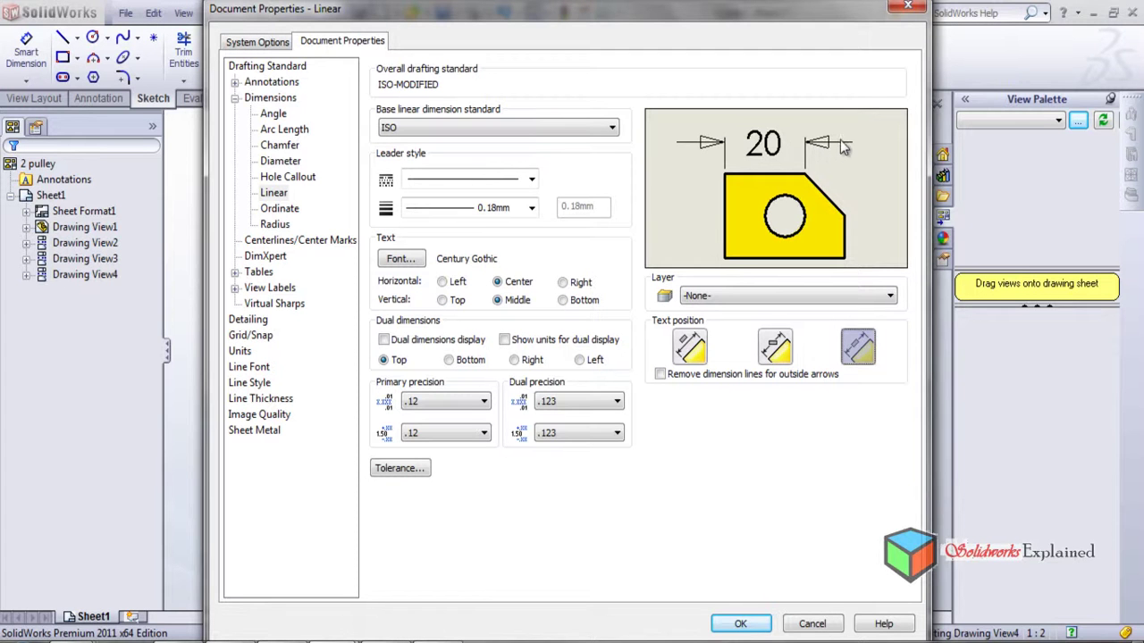
click(693, 349)
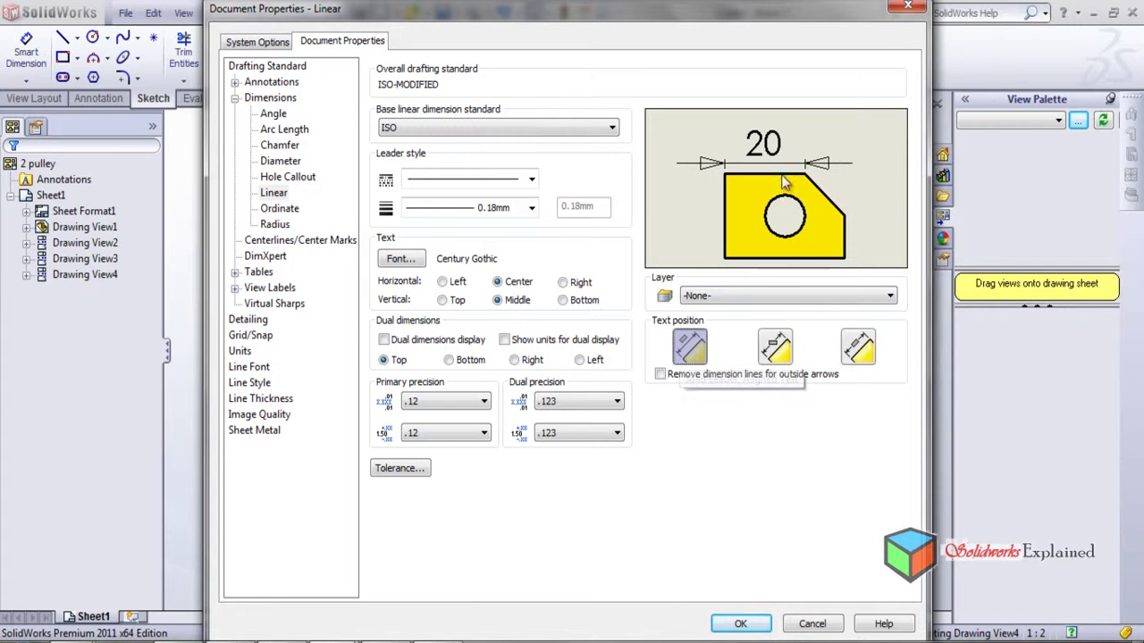
click(777, 345)
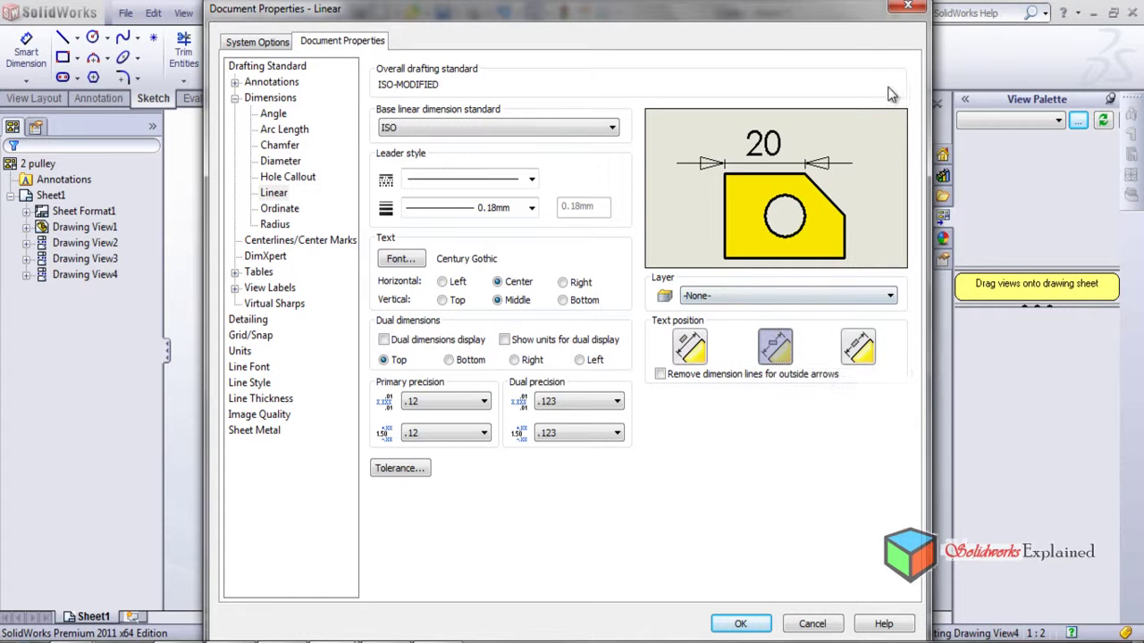
mouse_move(652, 13)
mouse_down()
mouse_move(673, 455)
mouse_move(812, 551)
mouse_move(750, 450)
mouse_up()
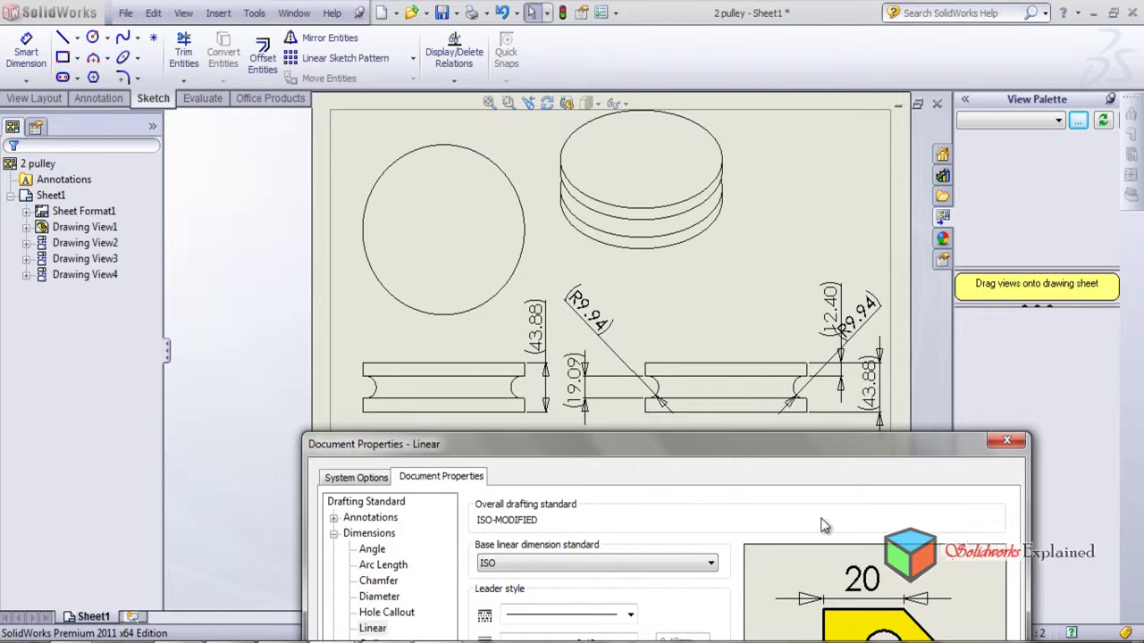
drag(807, 457, 802, 253)
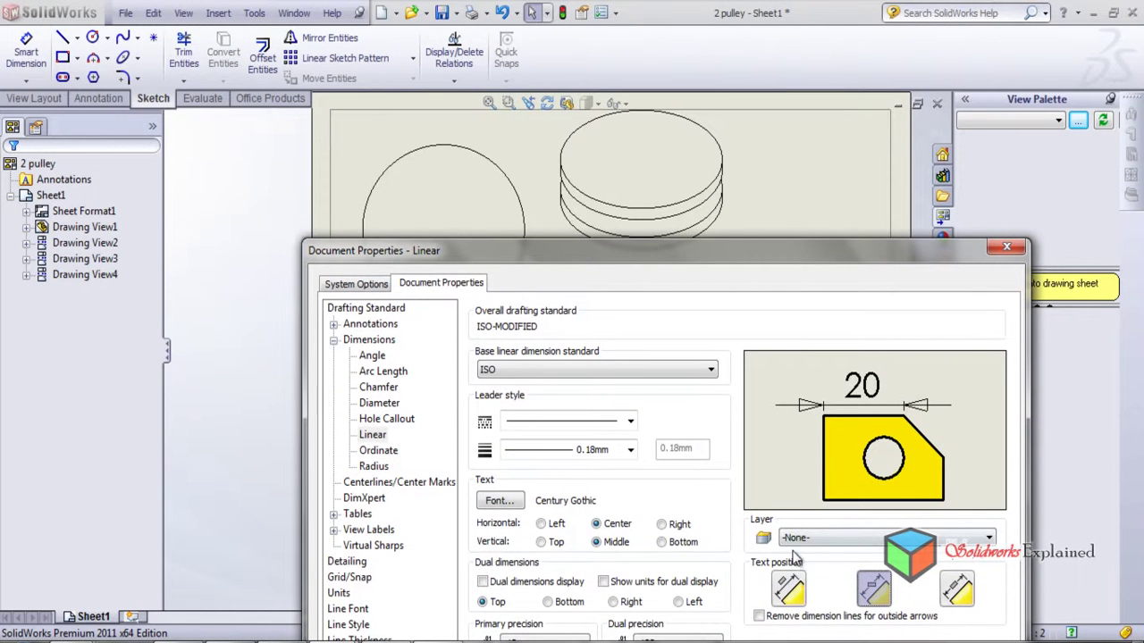
click(786, 590)
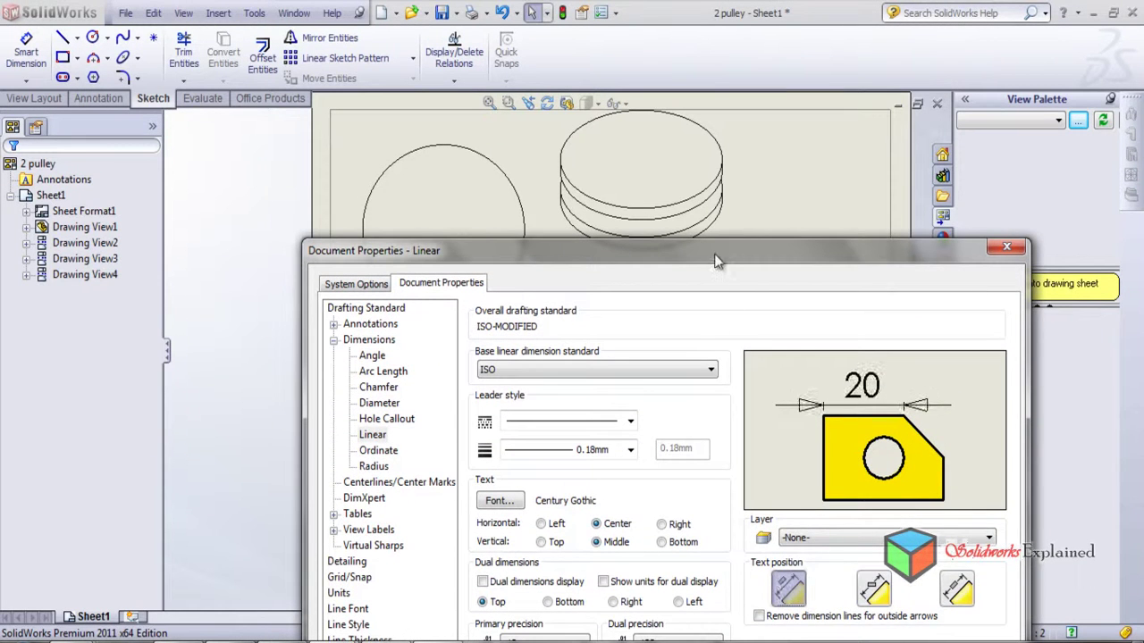
mouse_move(714, 254)
mouse_down()
mouse_move(702, 554)
mouse_move(701, 238)
mouse_up()
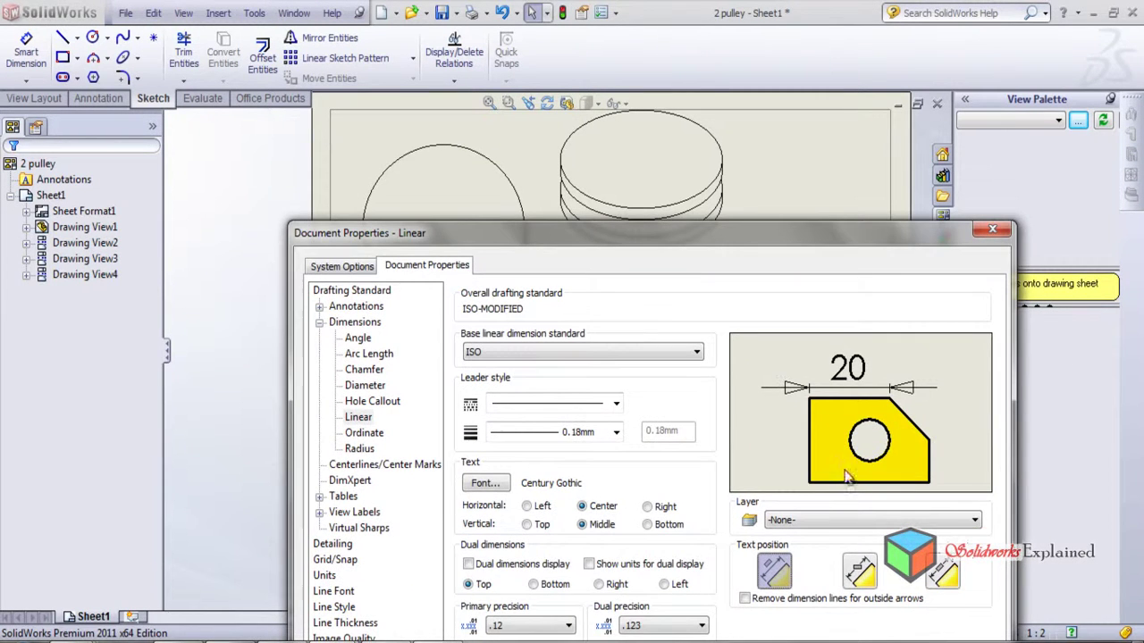
click(942, 573)
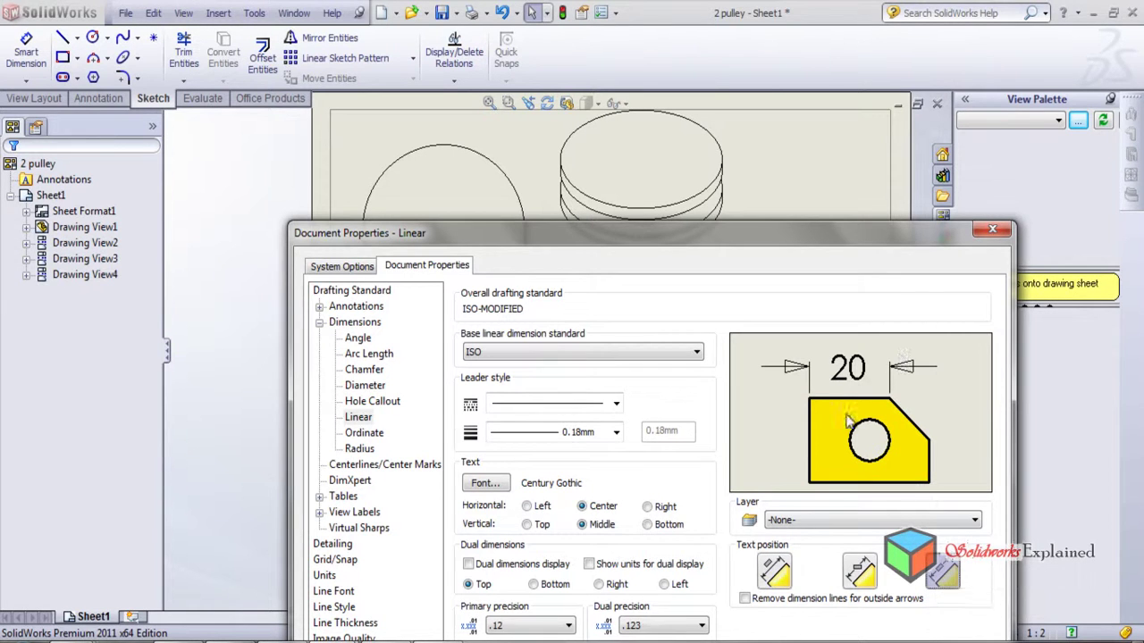
click(774, 570)
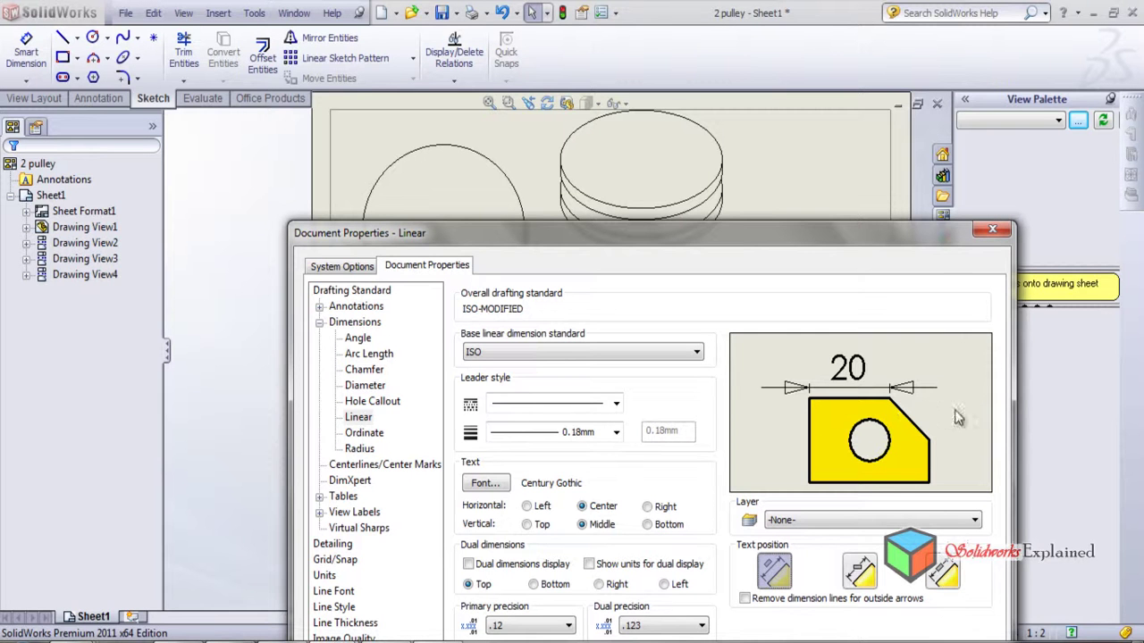
mouse_move(758, 234)
mouse_down()
mouse_move(669, 453)
mouse_move(746, 229)
mouse_up()
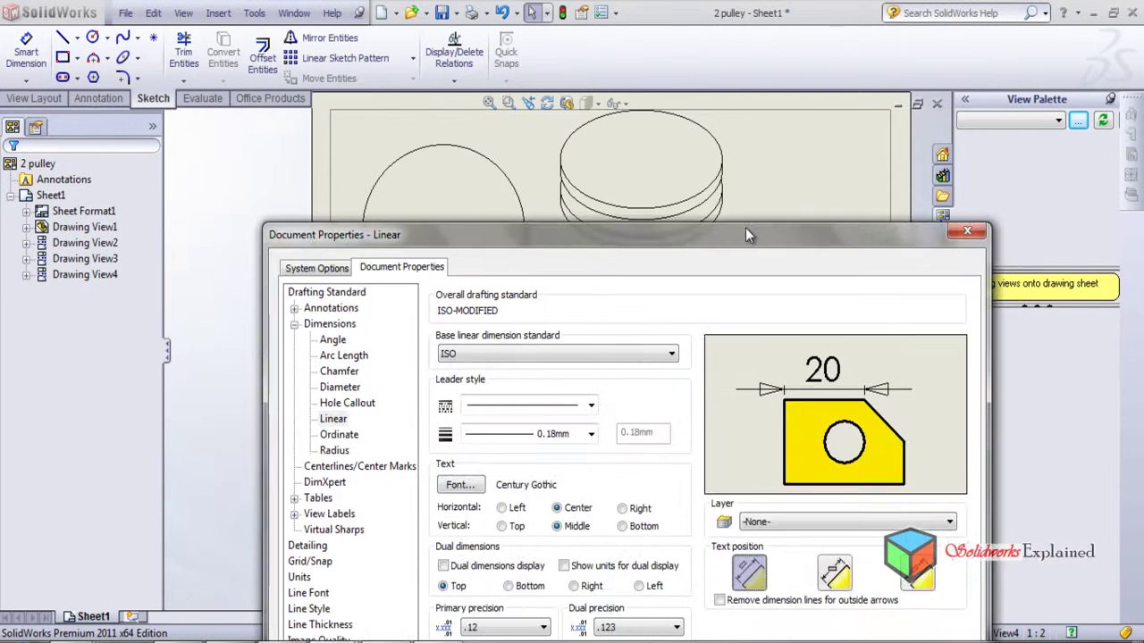
Set the linear dimension text position to broken leader with aligned text, dismiss the antivirus notice, and apply the document properties
click(921, 580)
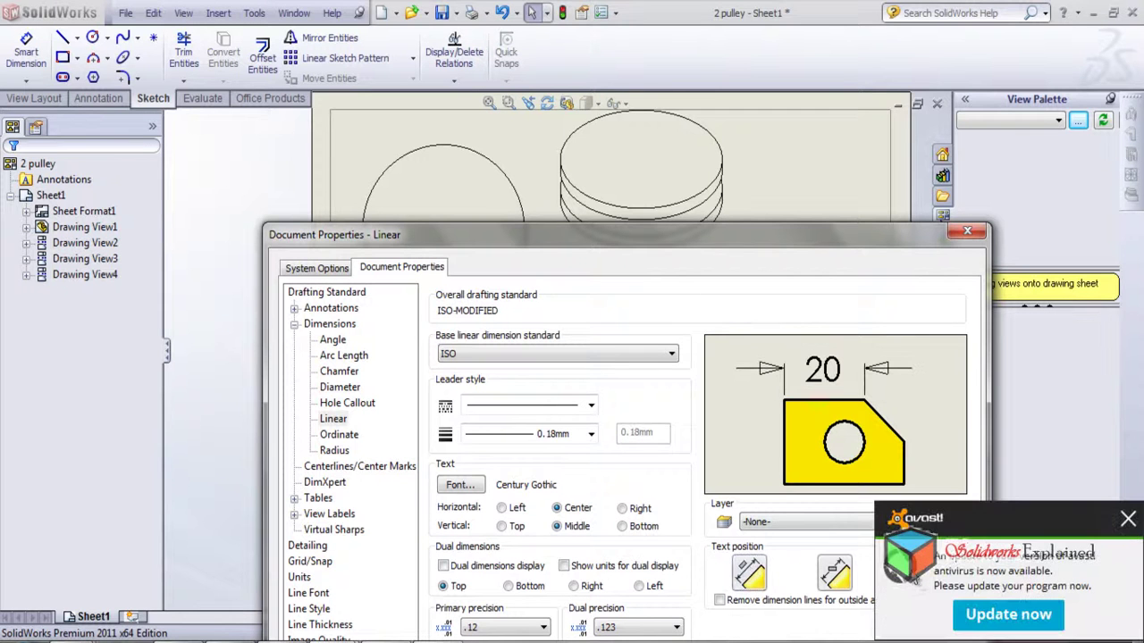
click(1130, 520)
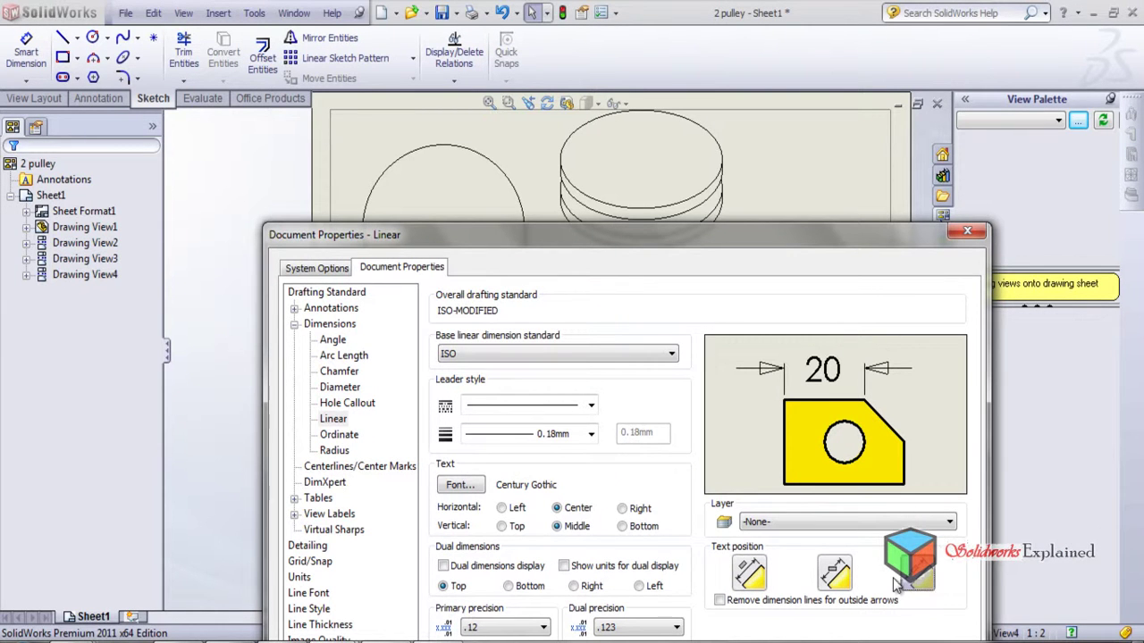
mouse_move(747, 241)
mouse_down()
mouse_move(800, 12)
mouse_move(983, 22)
mouse_move(903, 35)
mouse_move(940, 55)
mouse_up()
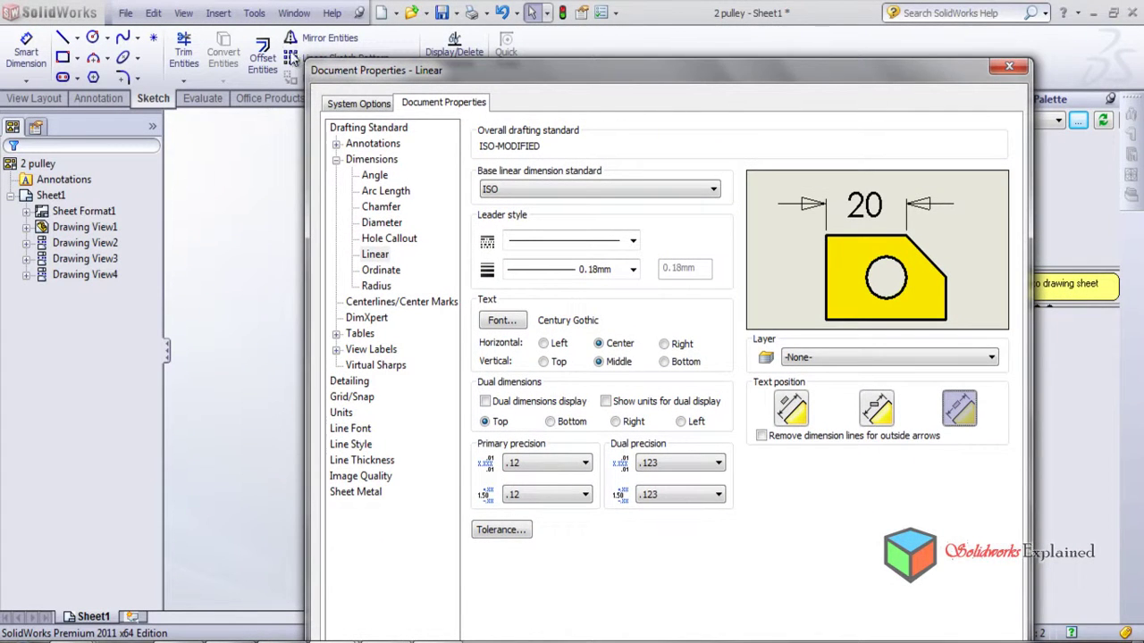
drag(748, 90, 793, 45)
click(887, 623)
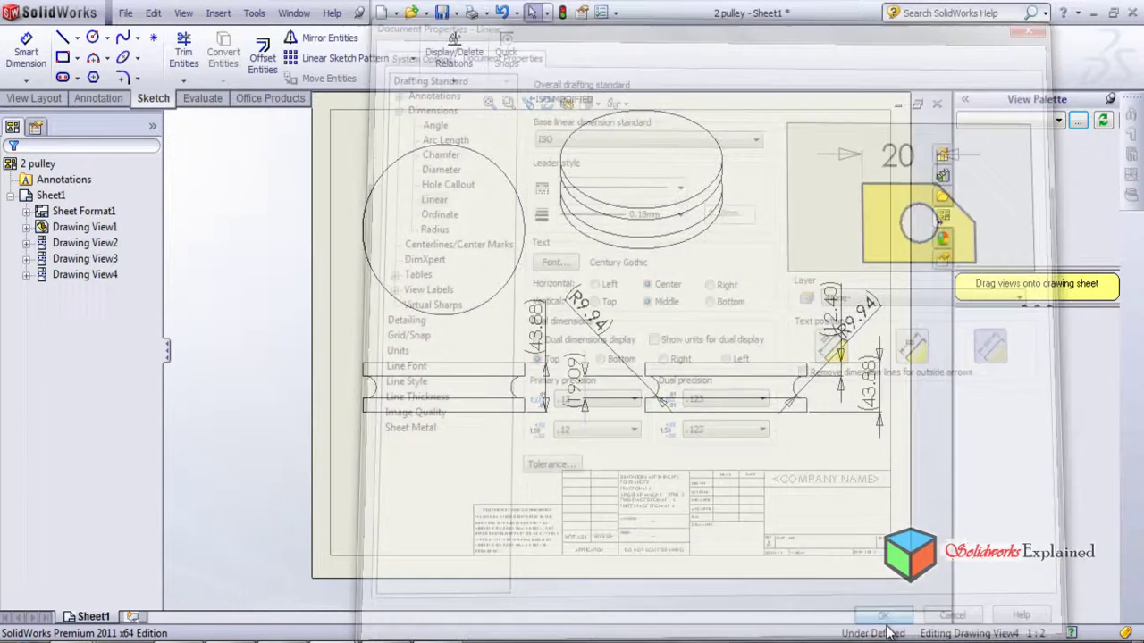
Move the side view's flange thickness text higher above the view, and centre both views' overall height texts between their extension lines
scroll(666, 397, down, 3)
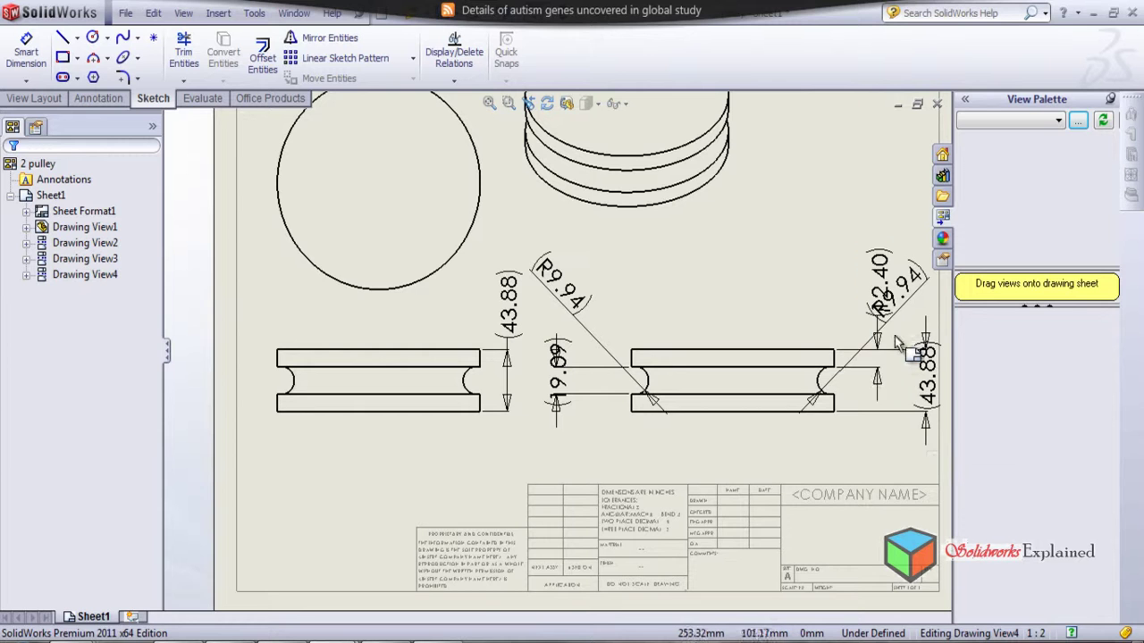
mouse_move(878, 273)
mouse_down()
mouse_move(890, 212)
mouse_move(859, 231)
mouse_up()
drag(928, 353, 913, 507)
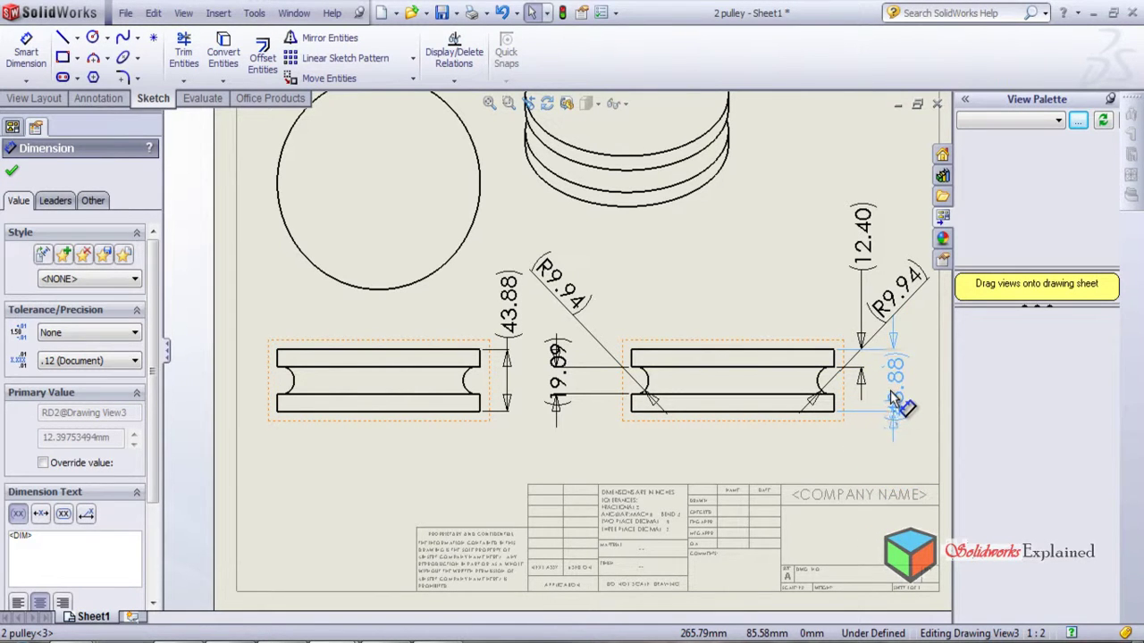
click(890, 390)
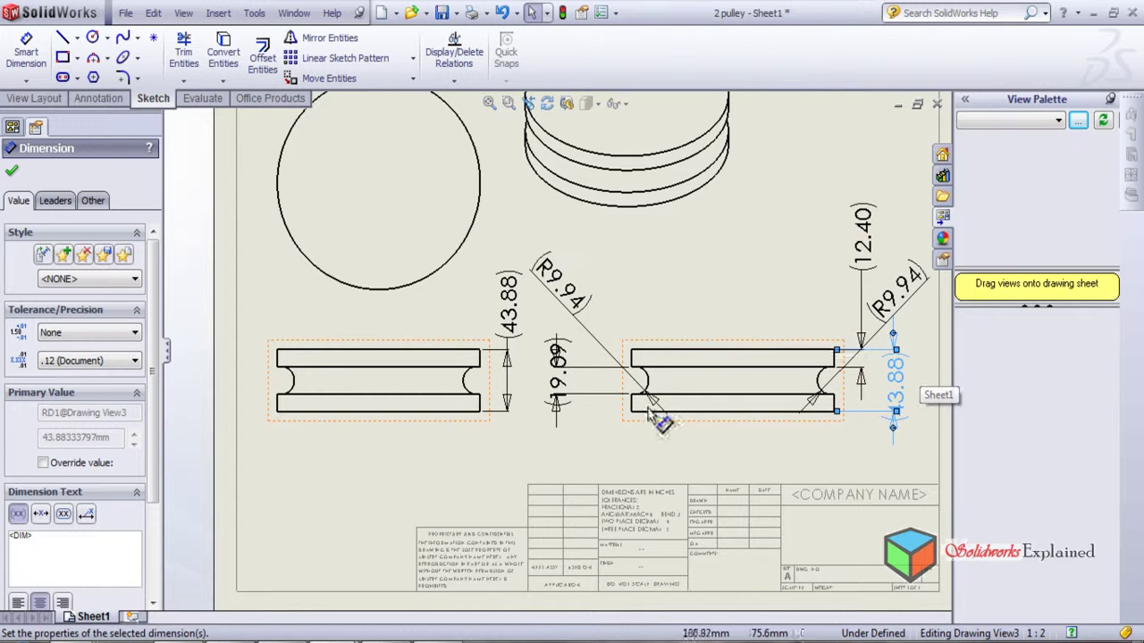
drag(506, 313, 506, 385)
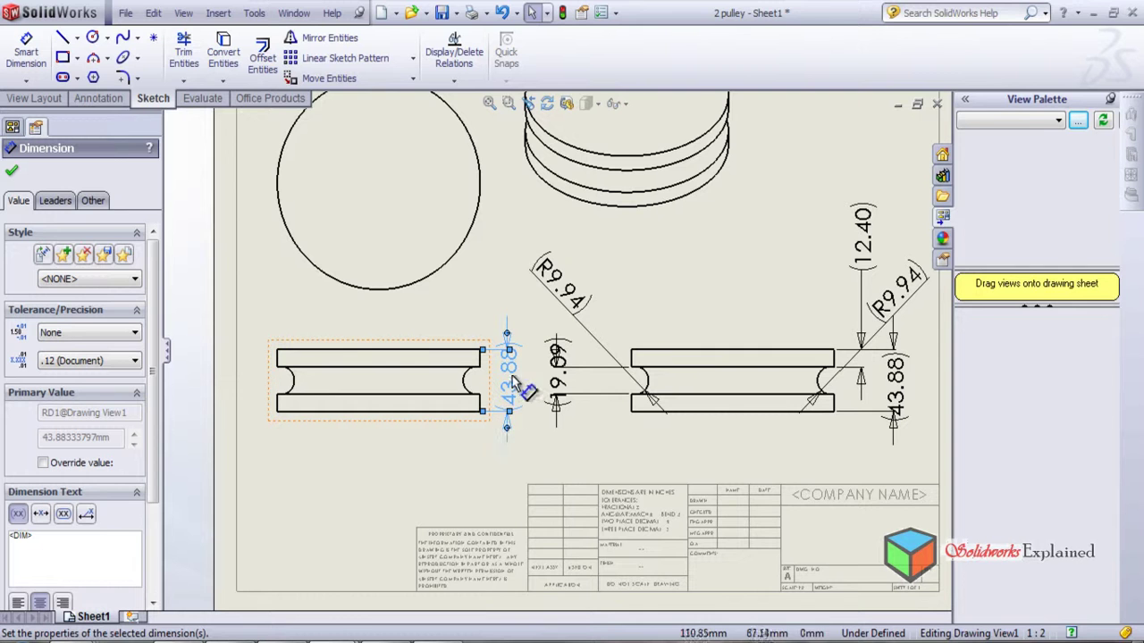
Check the placement of the dimension texts on the front and side views, and close the dimension properties
click(507, 386)
scroll(820, 389, down, 1)
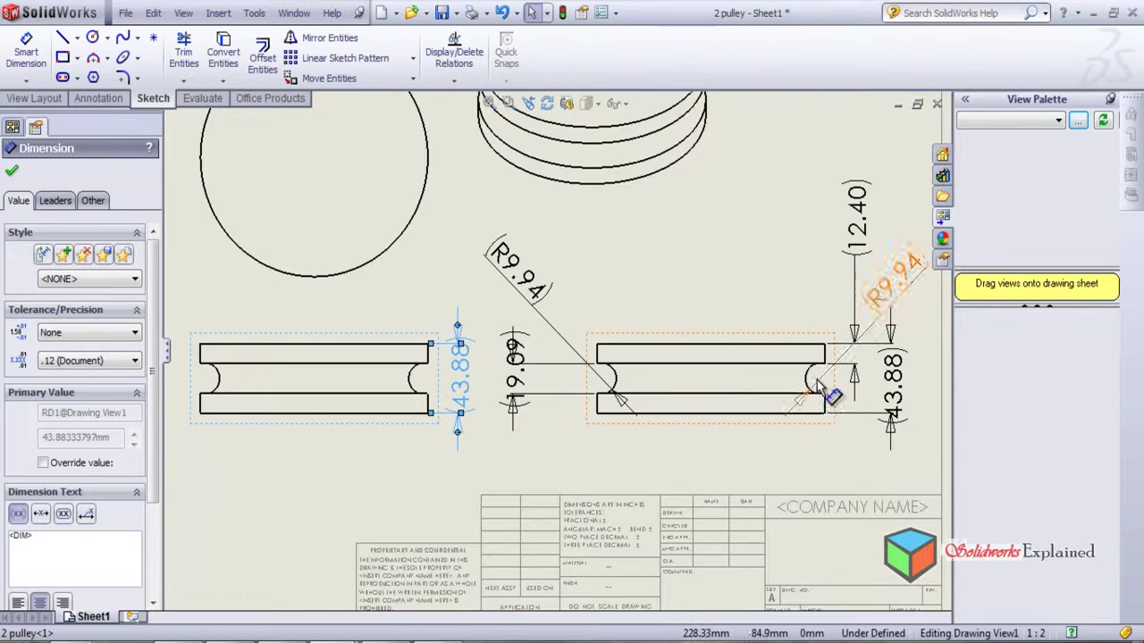
scroll(814, 386, up, 3)
scroll(463, 304, up, 1)
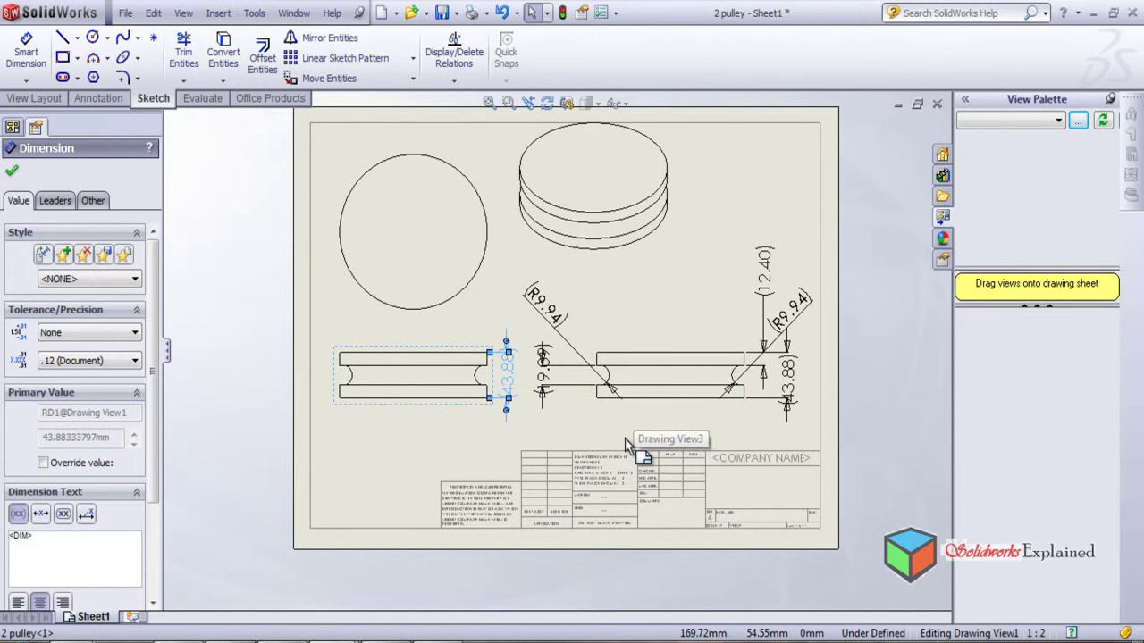
click(11, 170)
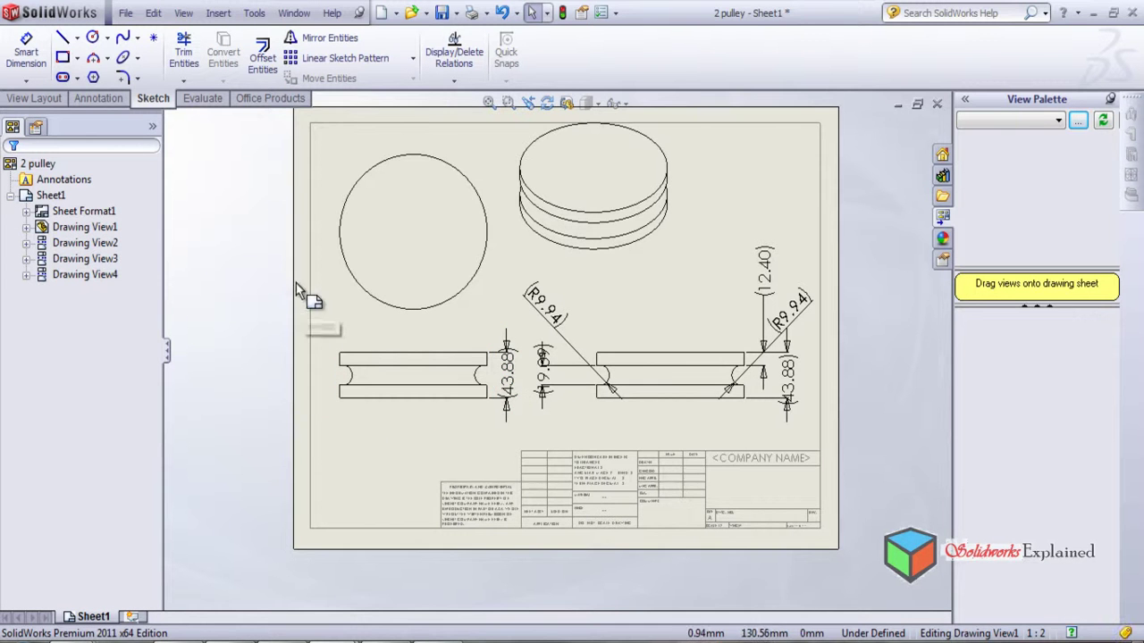
scroll(297, 286, down, 2)
key(f)
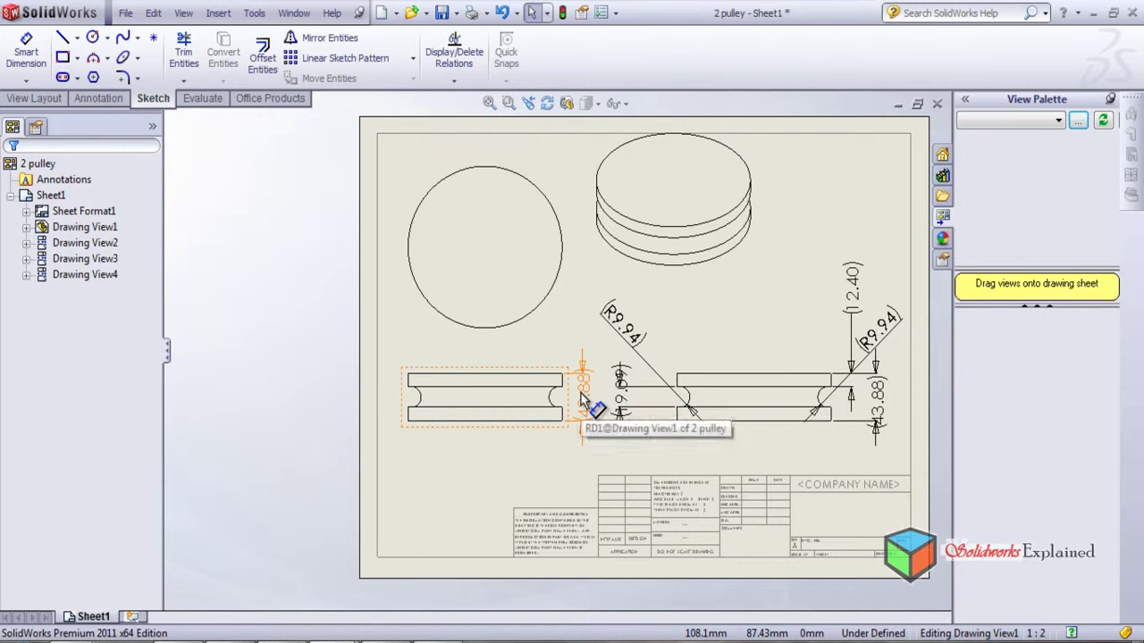
Delete all the height, thickness, groove width and radius dimensions from the front and side views
click(622, 386)
key(Delete)
click(623, 323)
key(Delete)
click(856, 298)
key(Delete)
click(878, 328)
key(Delete)
click(851, 409)
key(Delete)
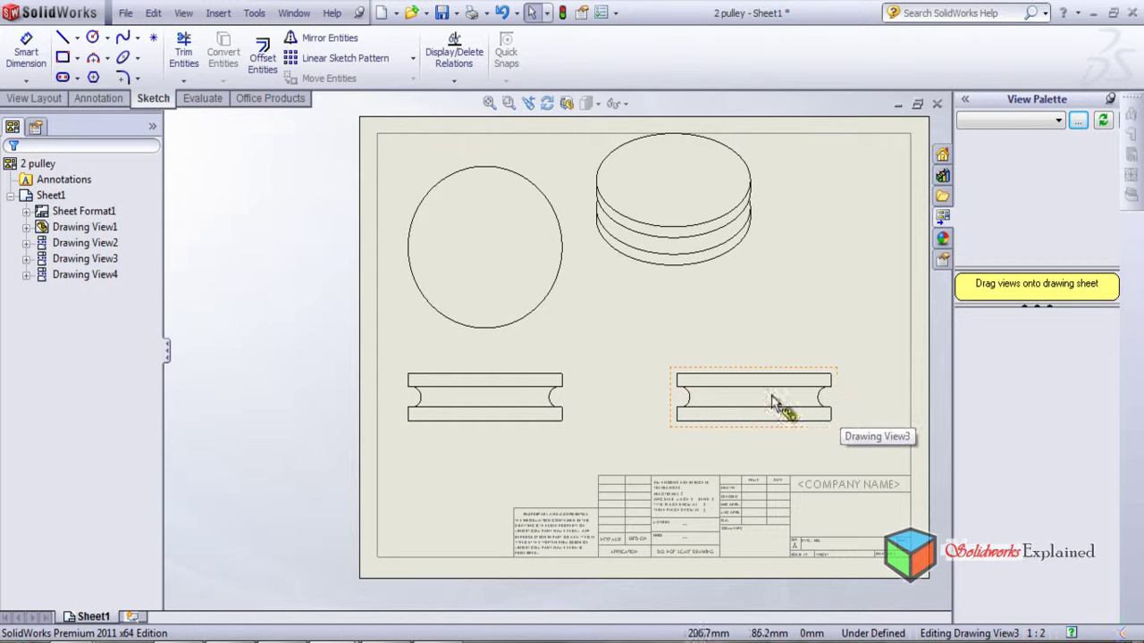
Switch from the drawing to the 2 pulley part model and turn its upper flat face into view
key(alt+Tab)
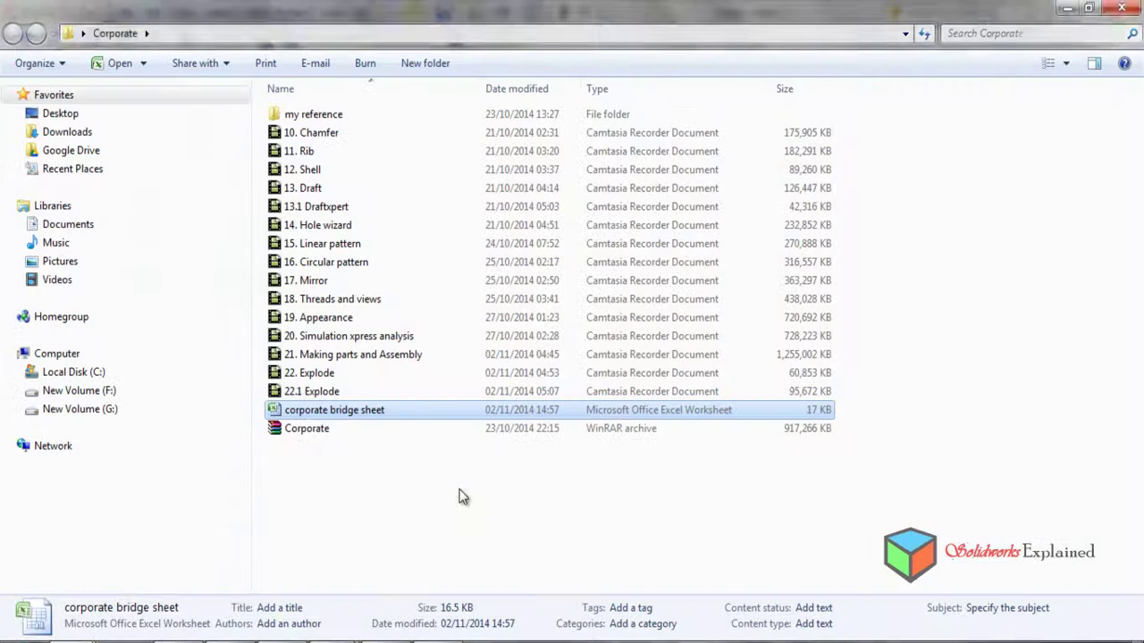
key(alt+Tab)
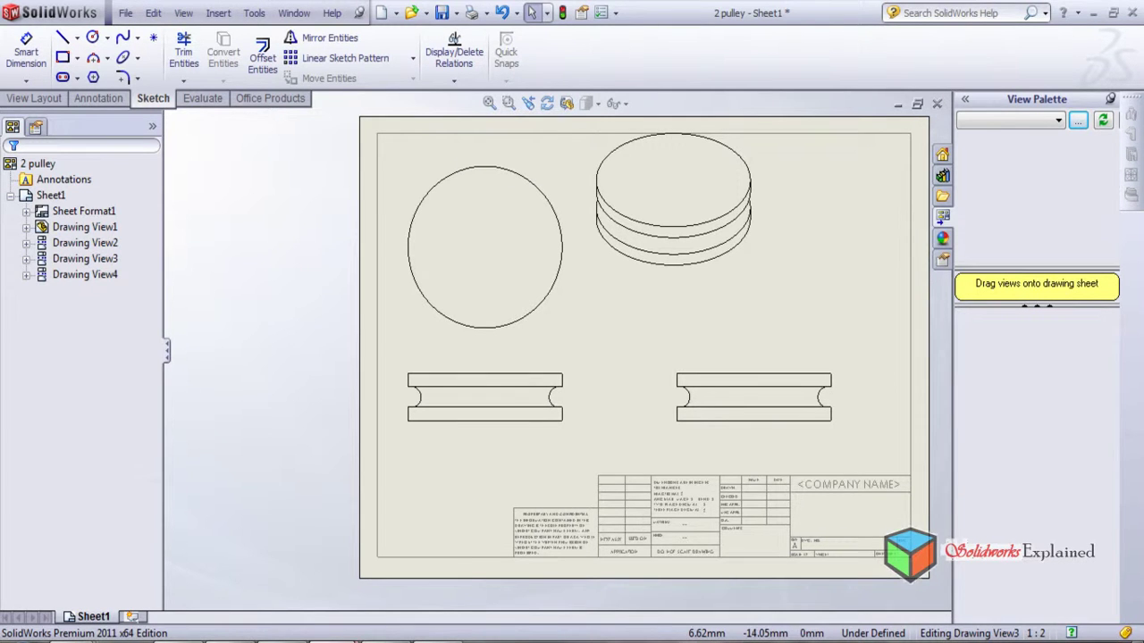
mouse_move(334, 639)
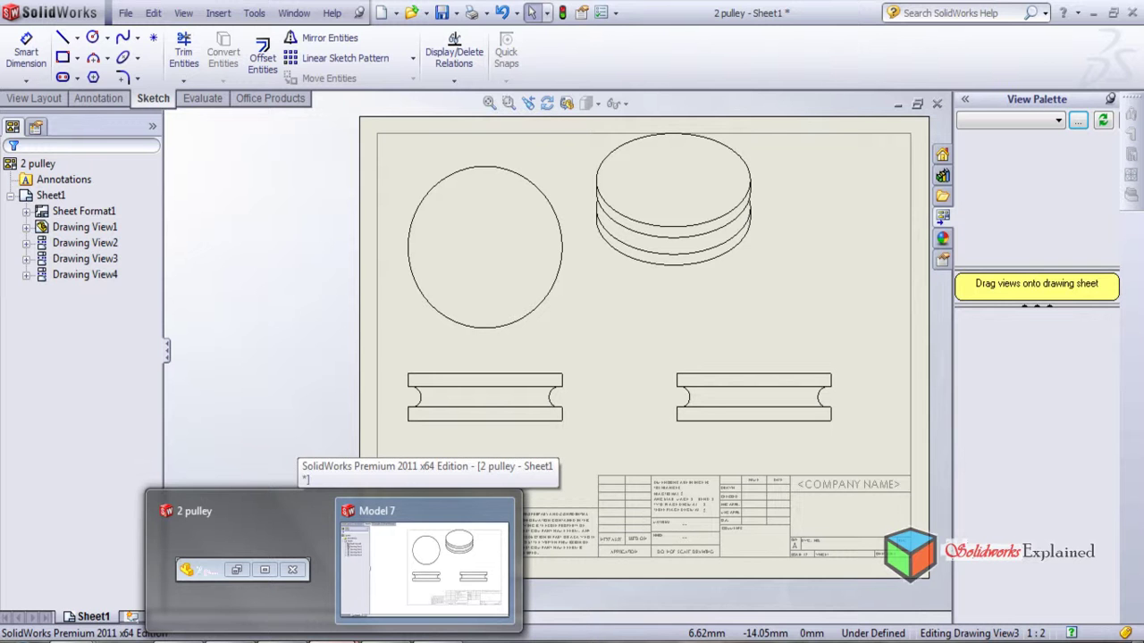
click(224, 567)
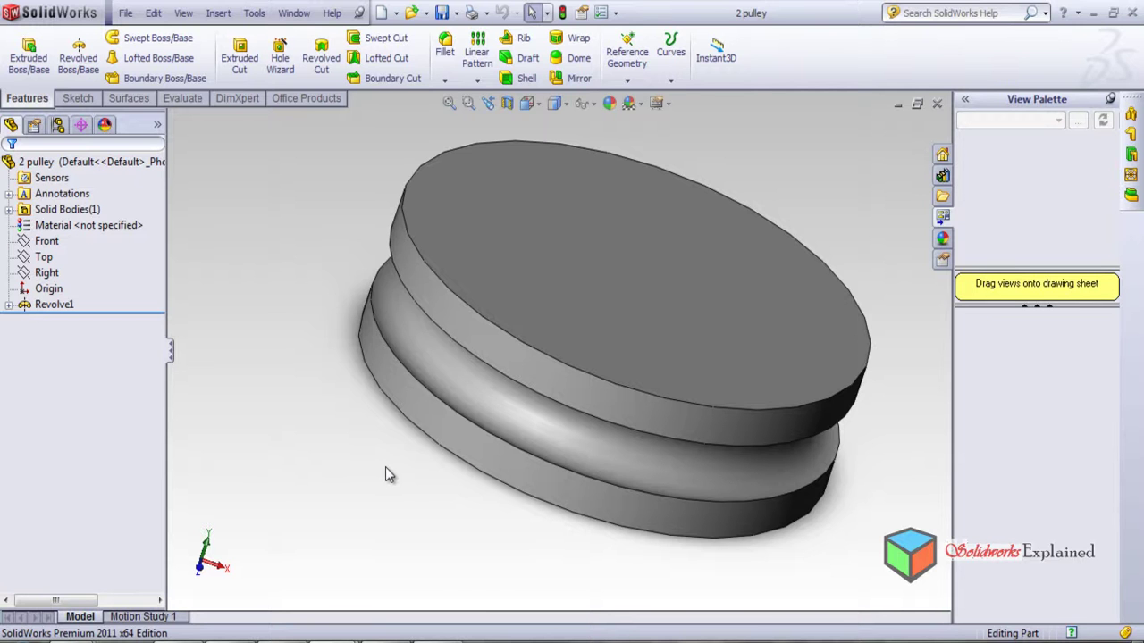
middle_drag(442, 480, 546, 615)
middle_drag(657, 453, 653, 428)
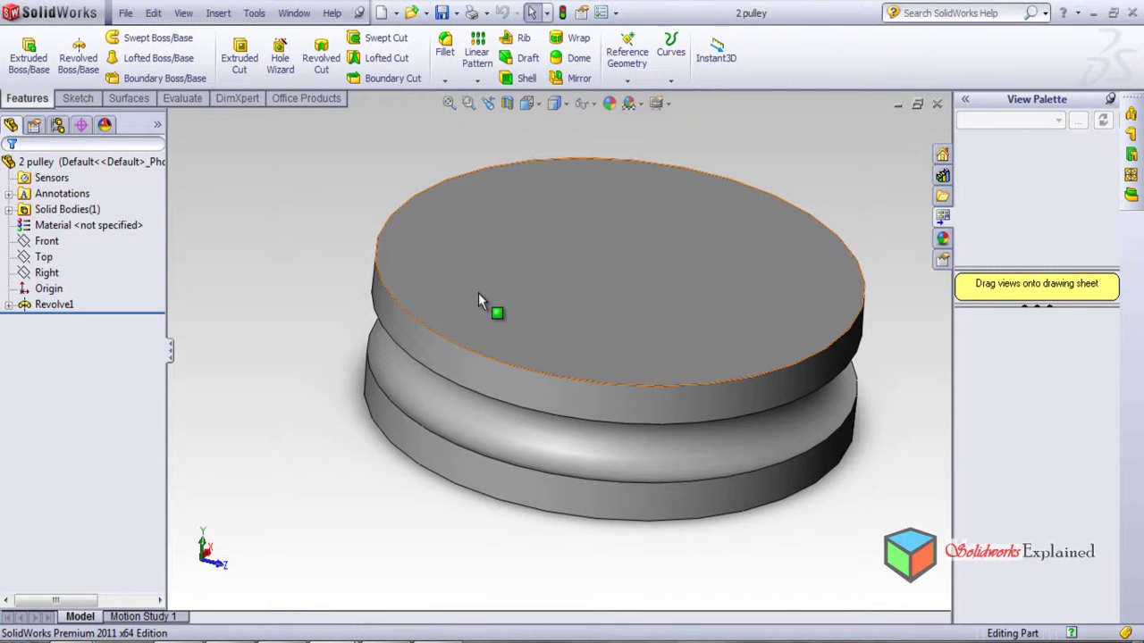
middle_drag(340, 316, 345, 371)
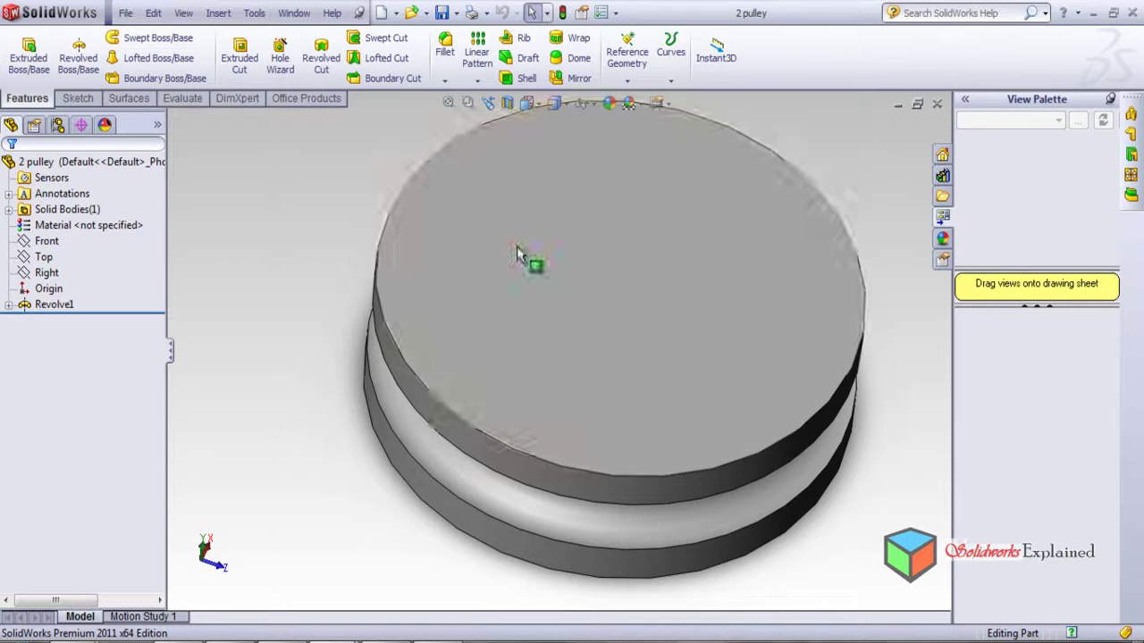
Start a Hole Wizard hole on the pulley's upper flat face as an Ansi Inch 5/16 countersink for a Flat Head Screw (100)
click(278, 68)
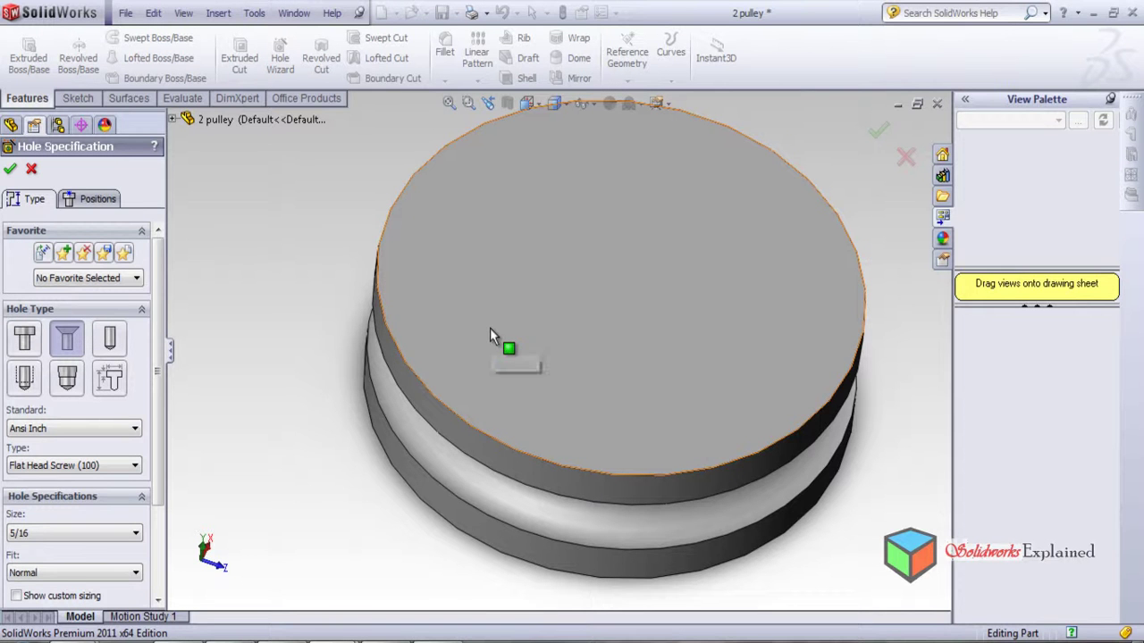
click(633, 307)
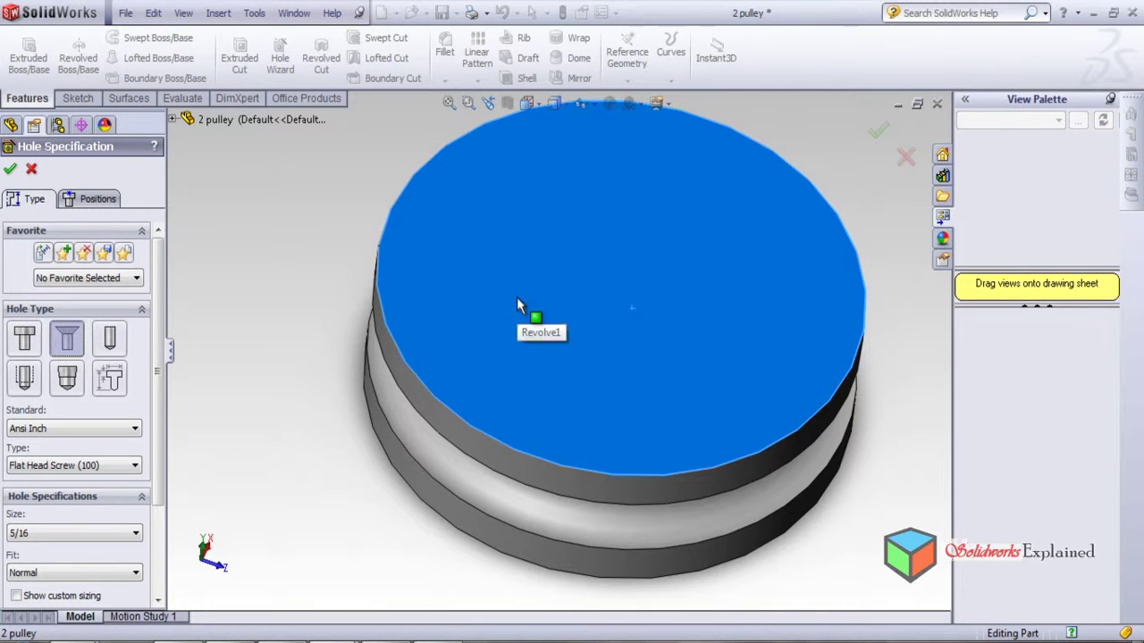
mouse_move(518, 316)
middle_down()
mouse_move(474, 408)
mouse_move(514, 298)
middle_up()
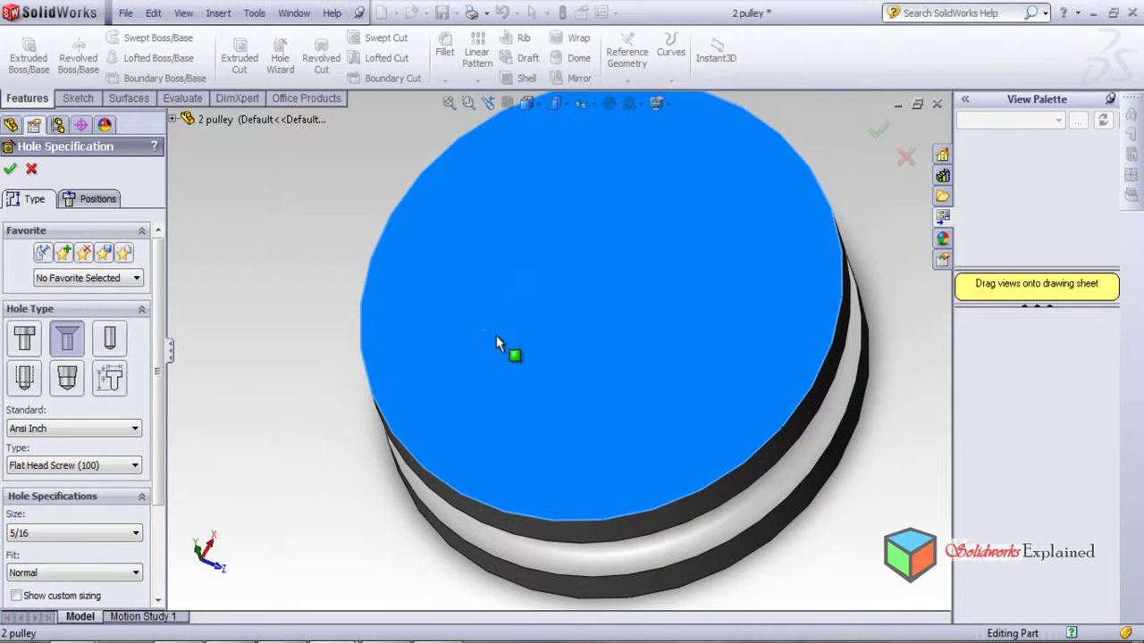
scroll(515, 295, down, 3)
scroll(561, 310, up, 5)
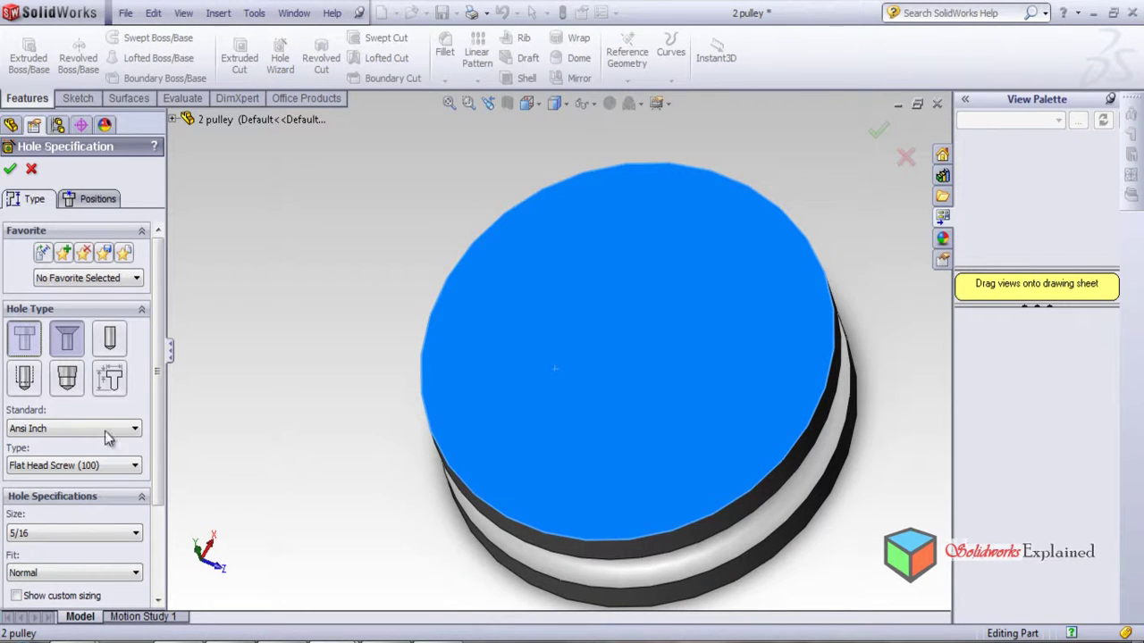
click(24, 338)
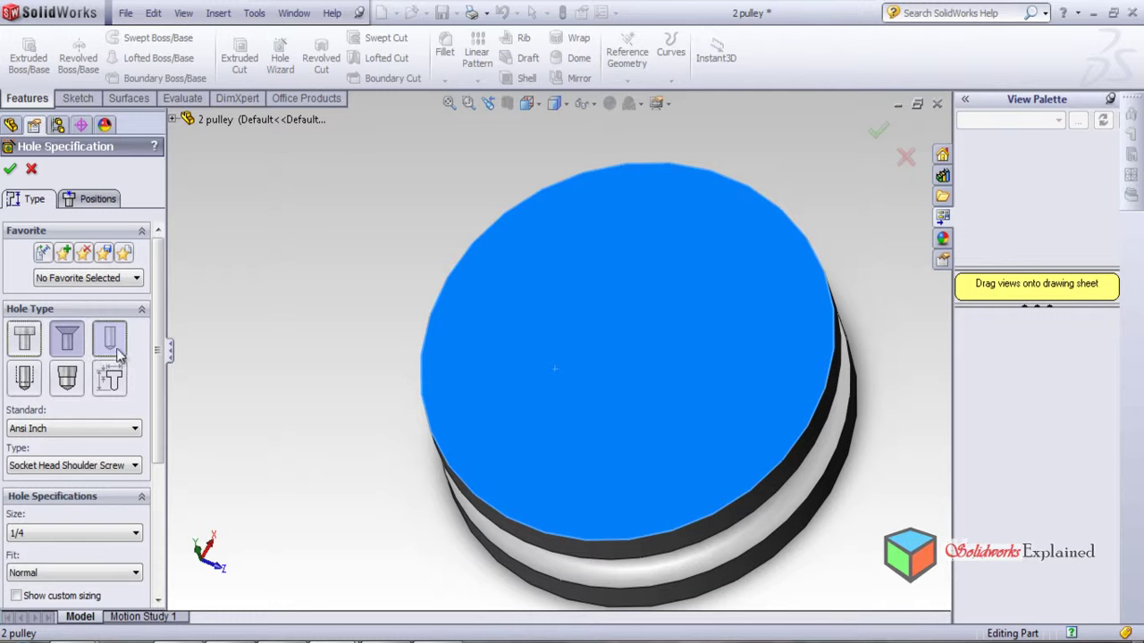
click(61, 341)
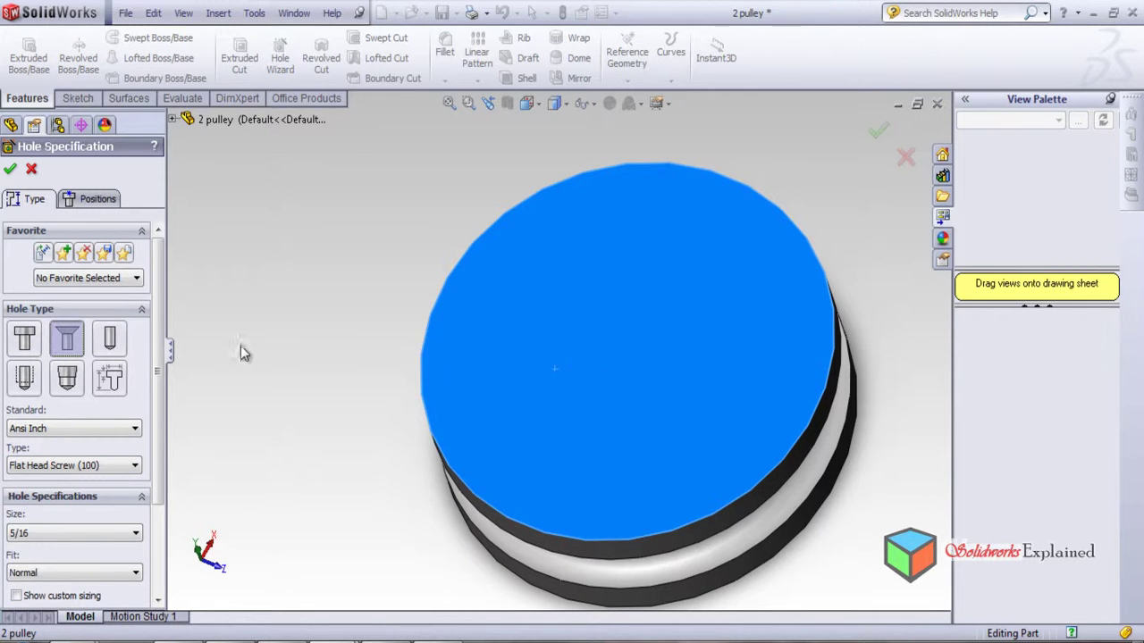
Position the countersunk hole off-centre on the pulley's upper face and create it
click(10, 170)
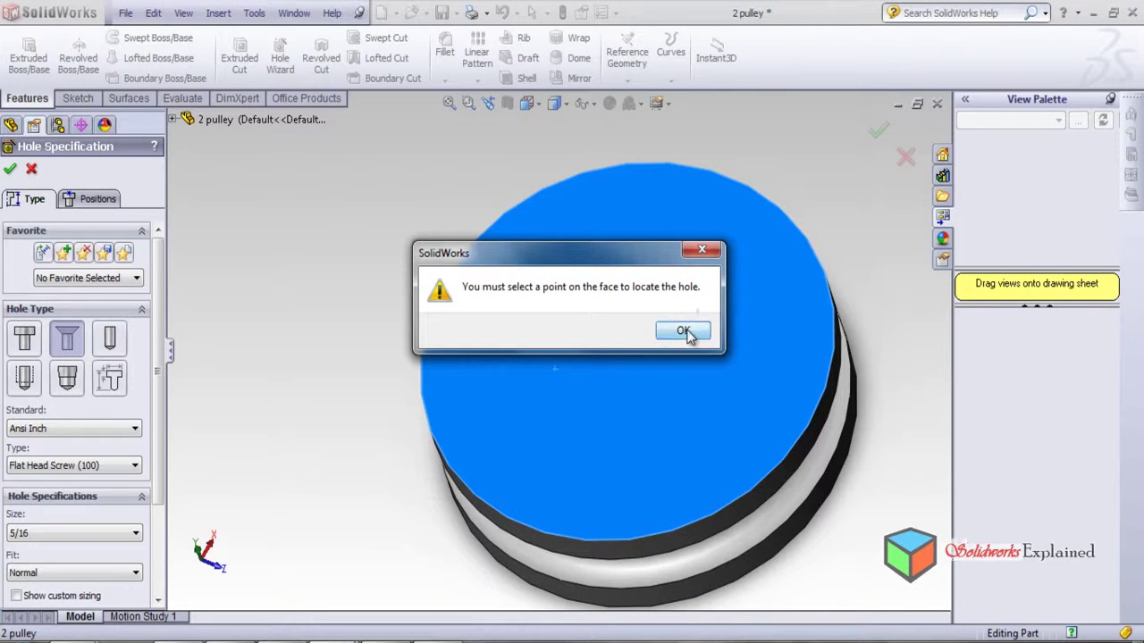
click(685, 332)
click(596, 319)
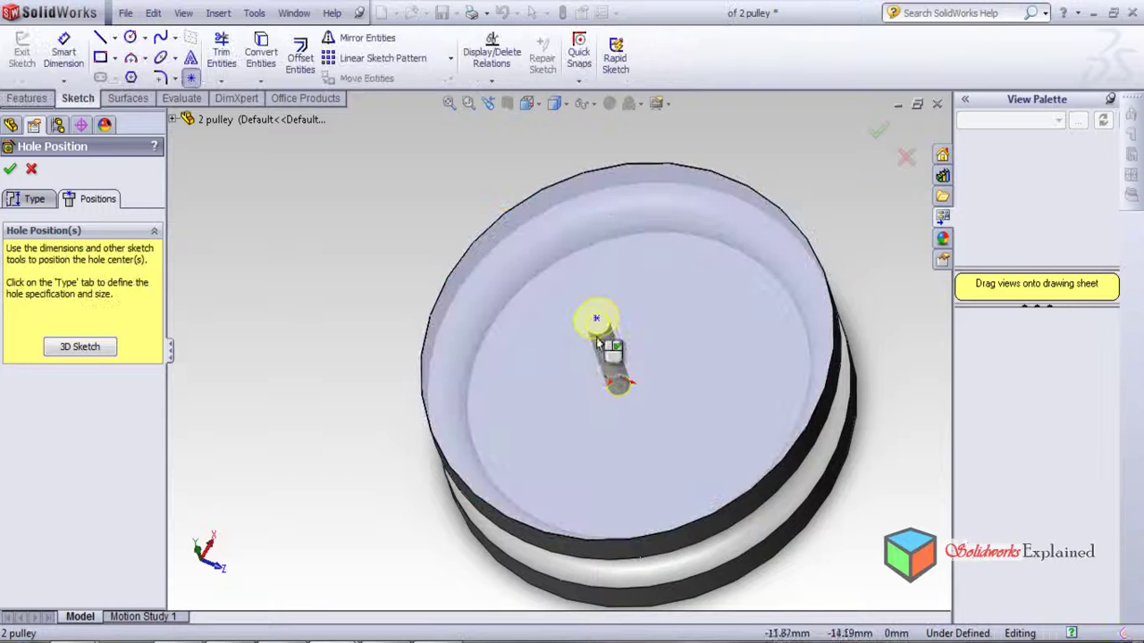
middle_drag(557, 390, 584, 358)
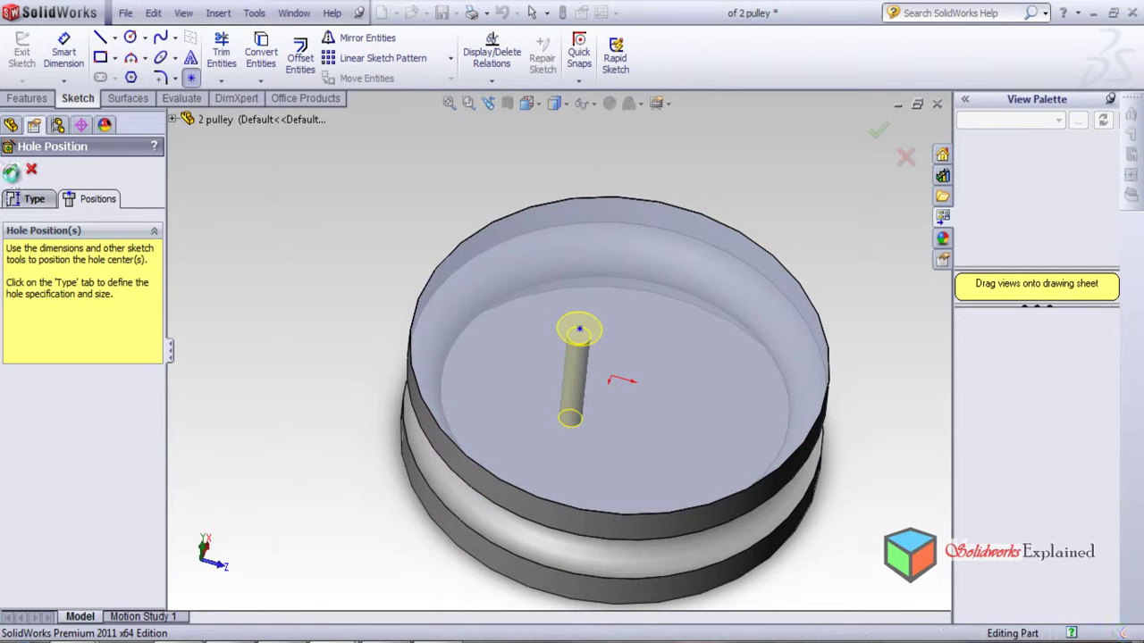
click(11, 171)
scroll(523, 396, down, 3)
scroll(683, 337, up, 3)
middle_drag(683, 329, 583, 333)
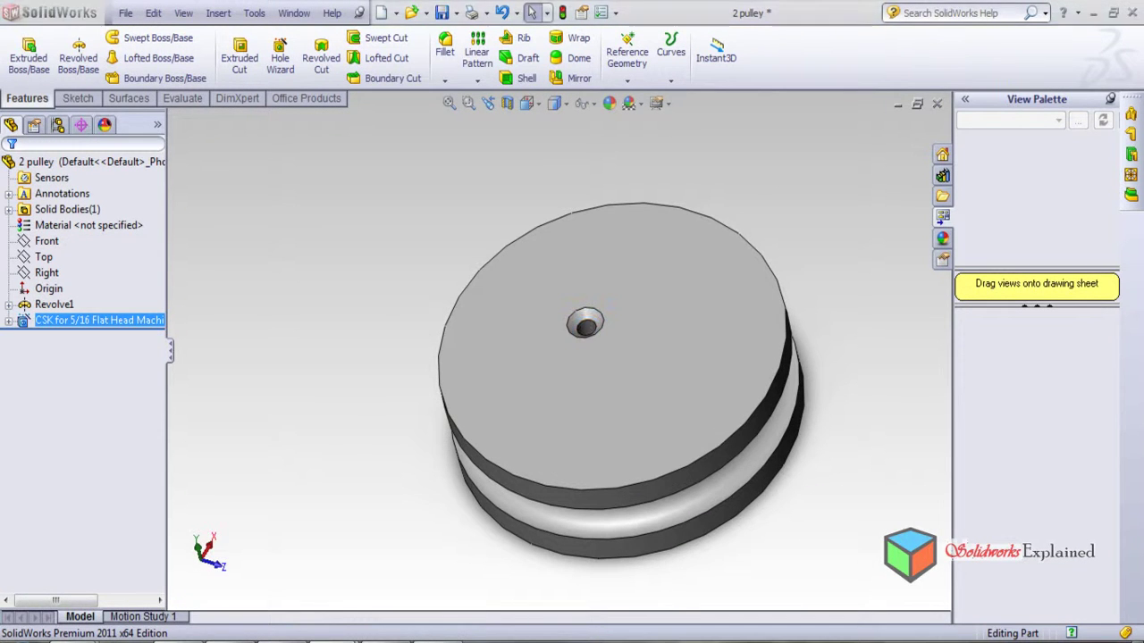
Compare the existing drawing's views with the modified part to check whether they show the new hole, and return to the part
mouse_move(336, 636)
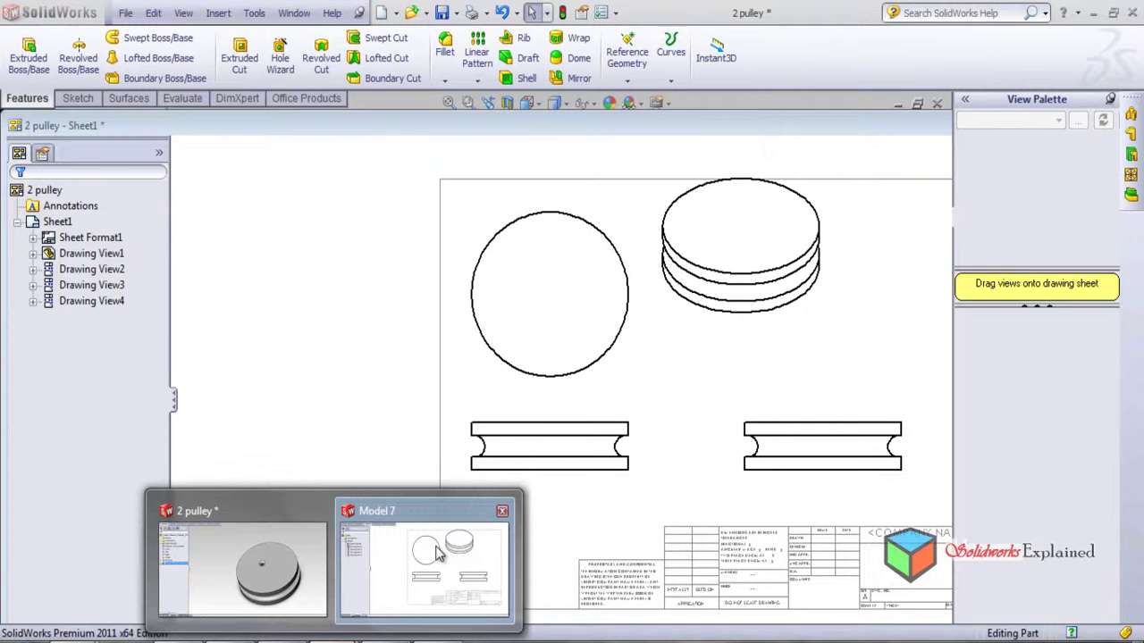
click(438, 554)
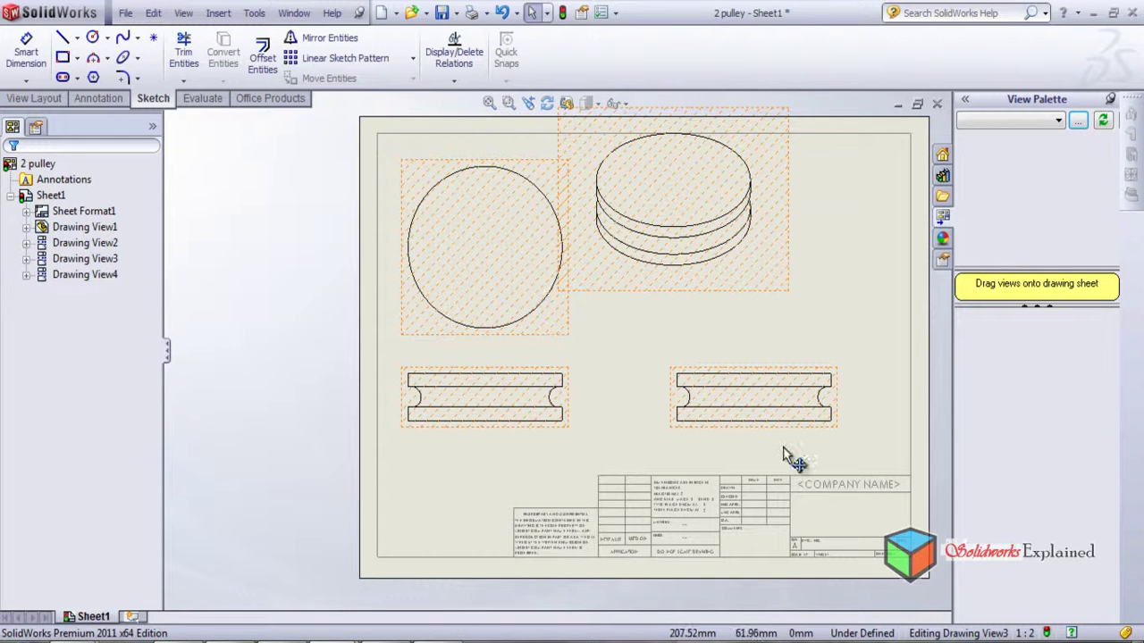
mouse_move(438, 406)
middle_down()
mouse_move(492, 324)
mouse_move(467, 388)
mouse_move(459, 353)
middle_up()
click(567, 327)
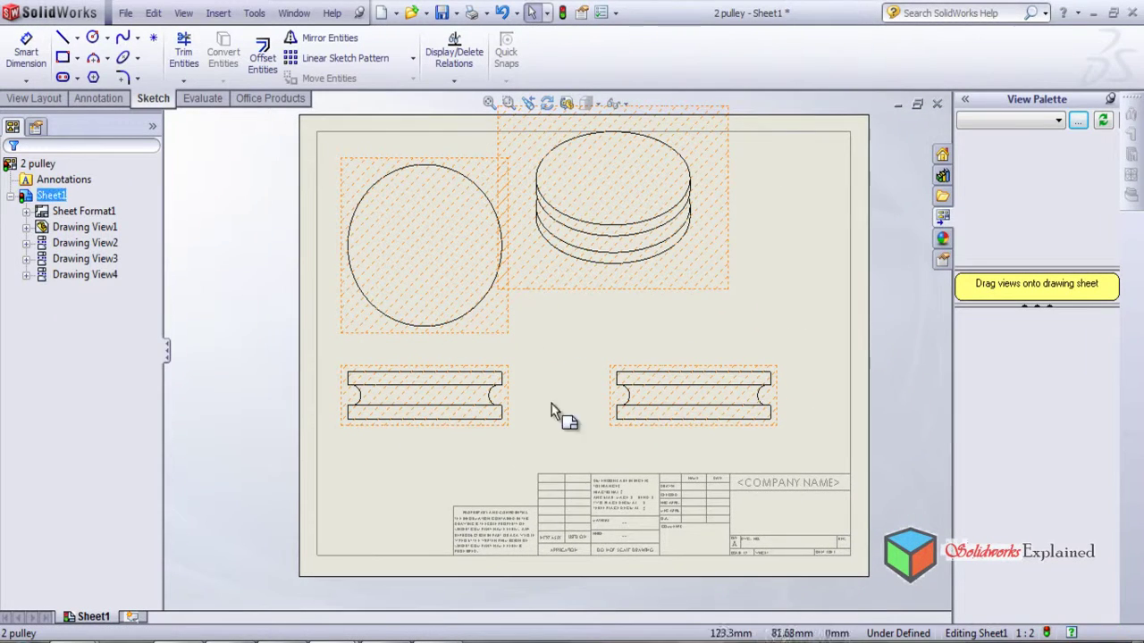
scroll(541, 406, down, 3)
scroll(531, 363, up, 4)
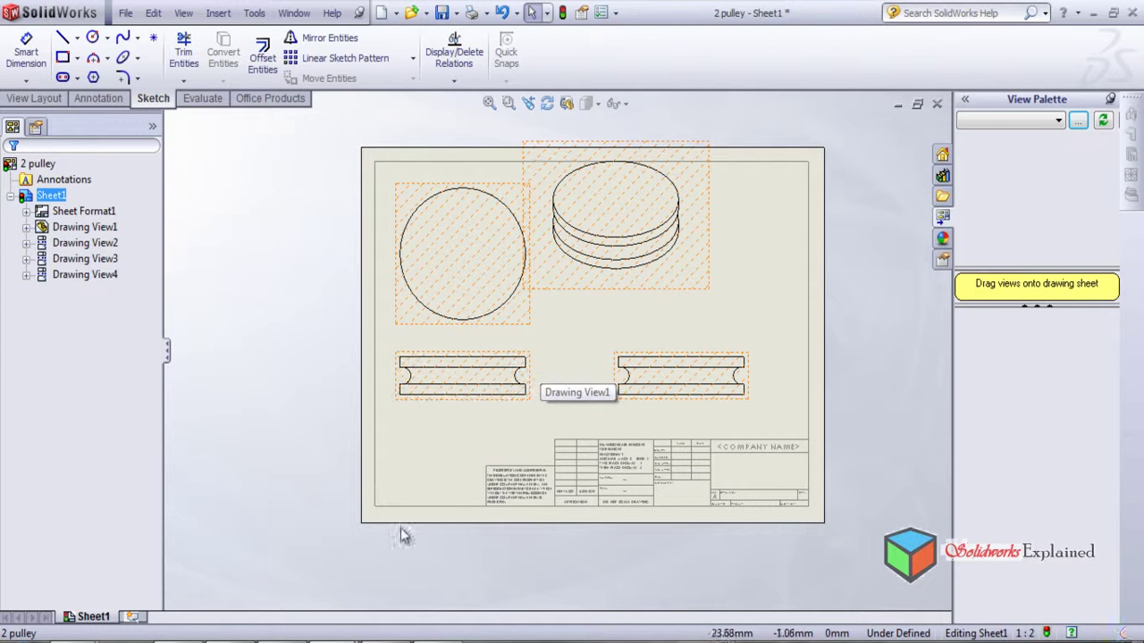
mouse_move(332, 638)
click(243, 559)
mouse_move(356, 446)
middle_down()
mouse_move(408, 312)
mouse_move(468, 209)
mouse_move(453, 420)
middle_up()
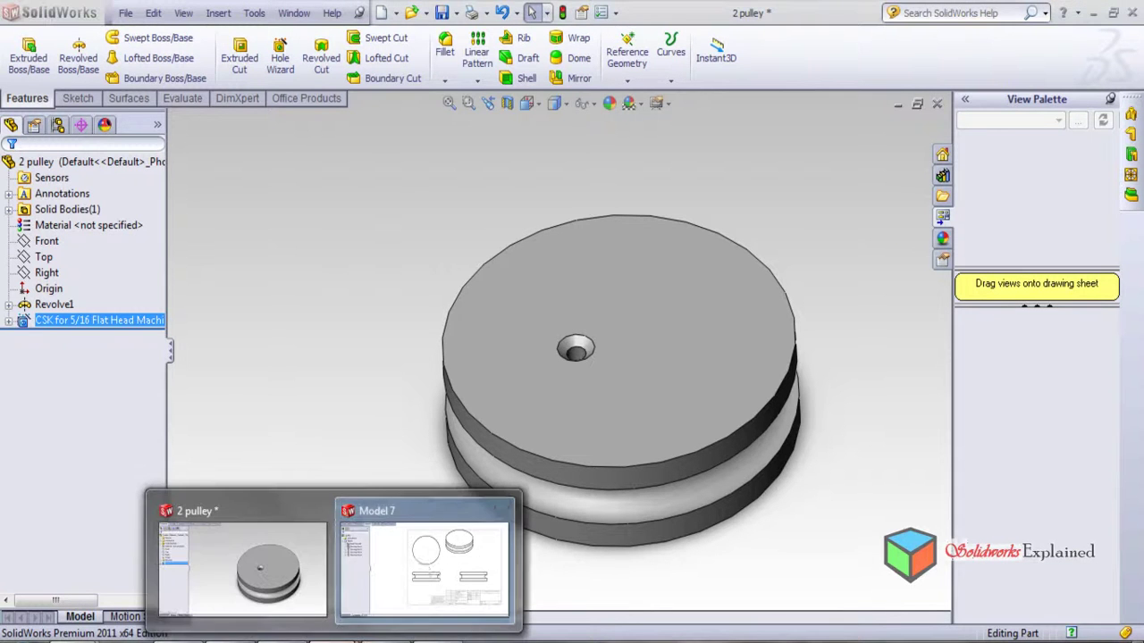
click(434, 535)
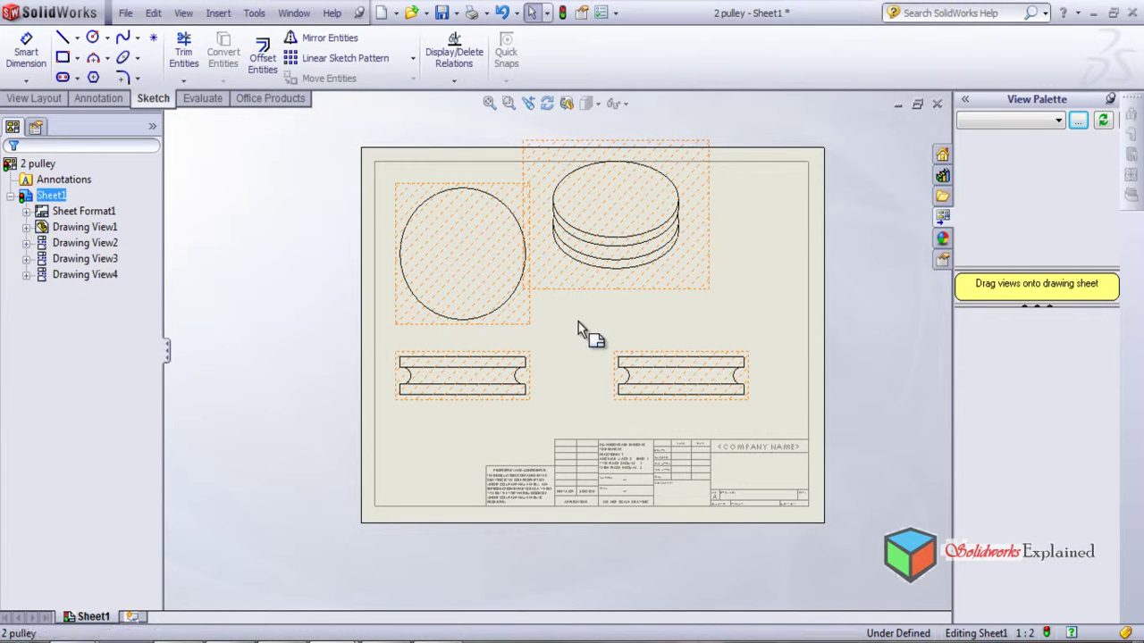
mouse_move(353, 607)
click(241, 563)
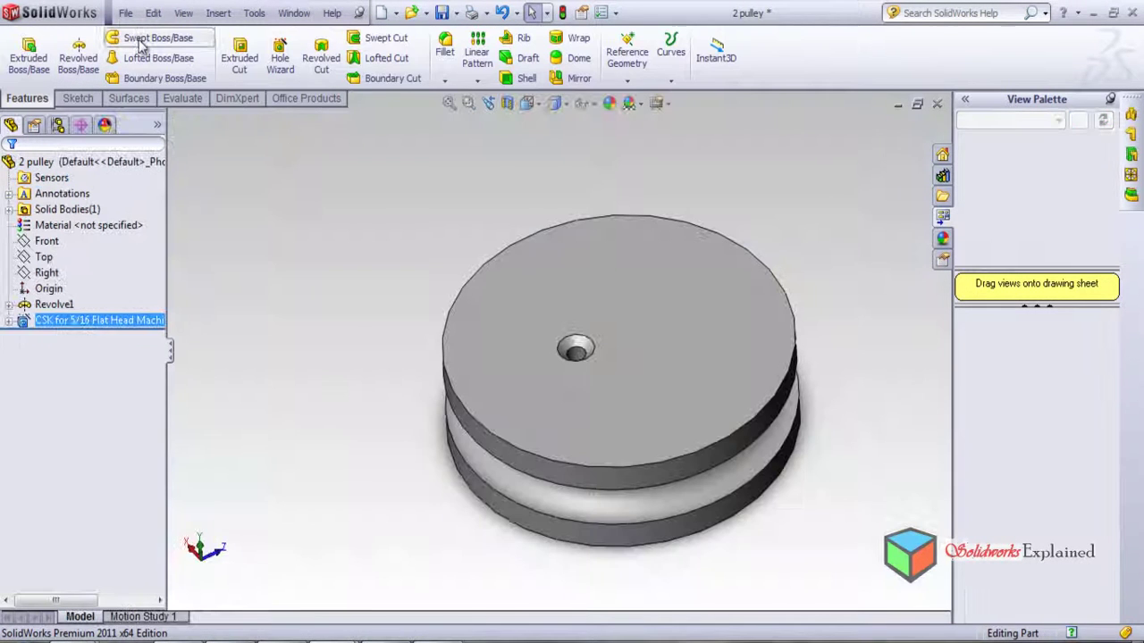
Make a new drawing from the part using the draw template
click(126, 13)
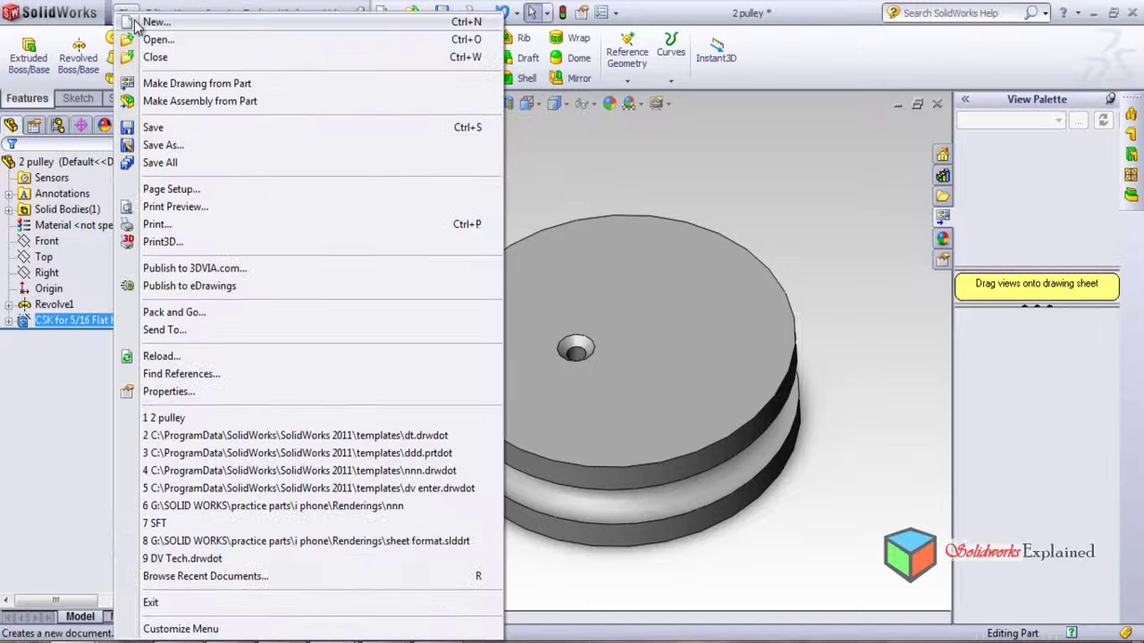
click(191, 85)
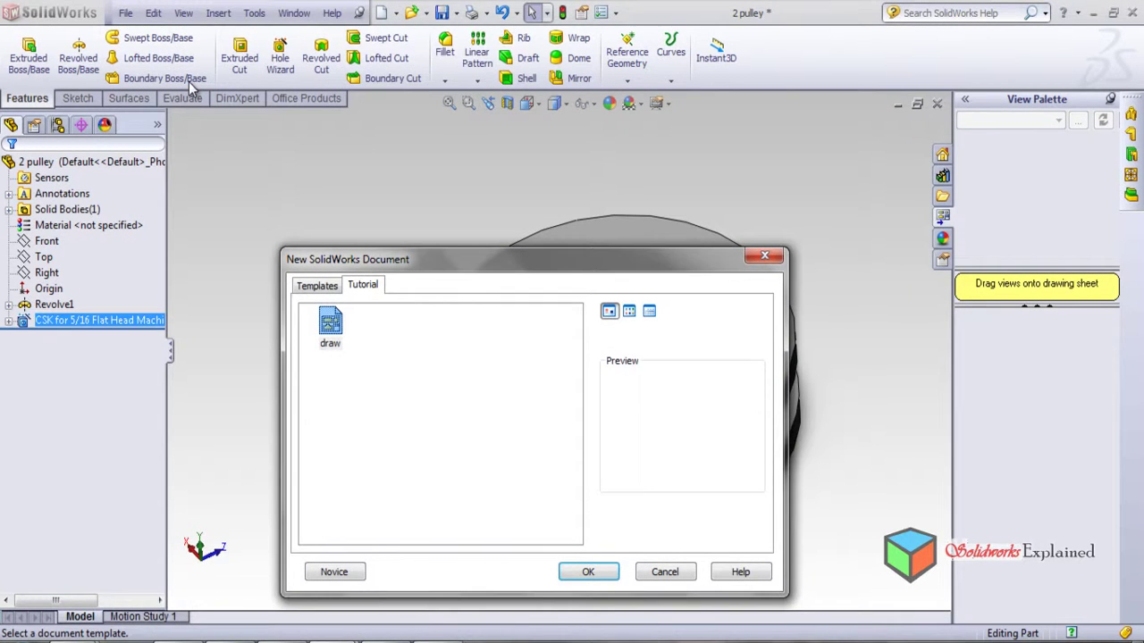
click(576, 572)
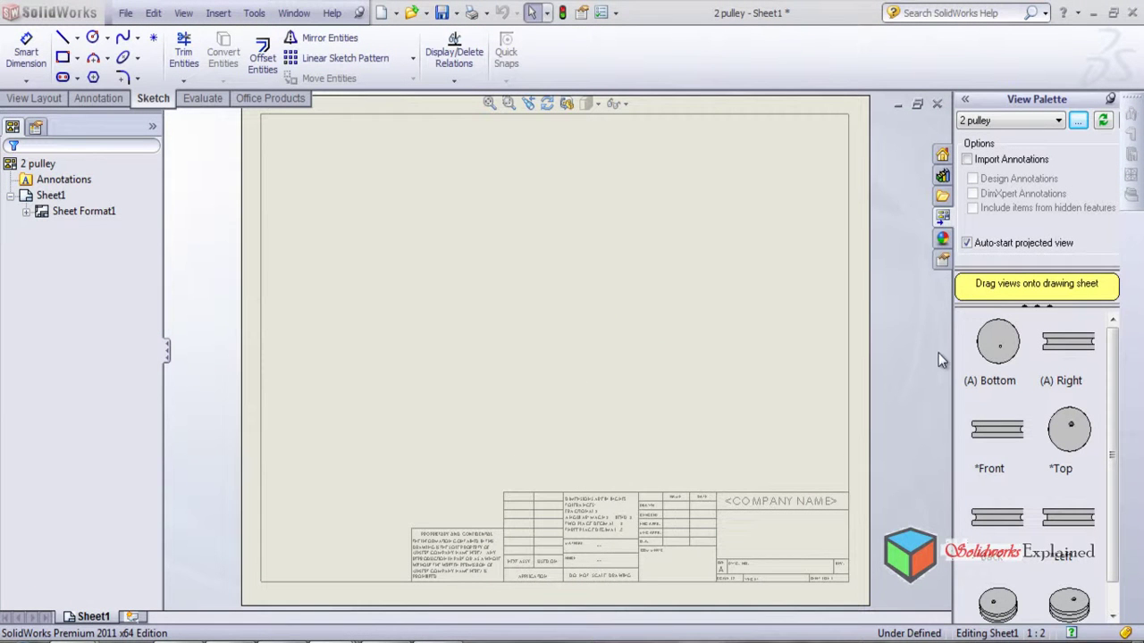
Place the Bottom view at the sheet's lower left, with projected views to its right, above it and diagonally up to the right
click(1002, 349)
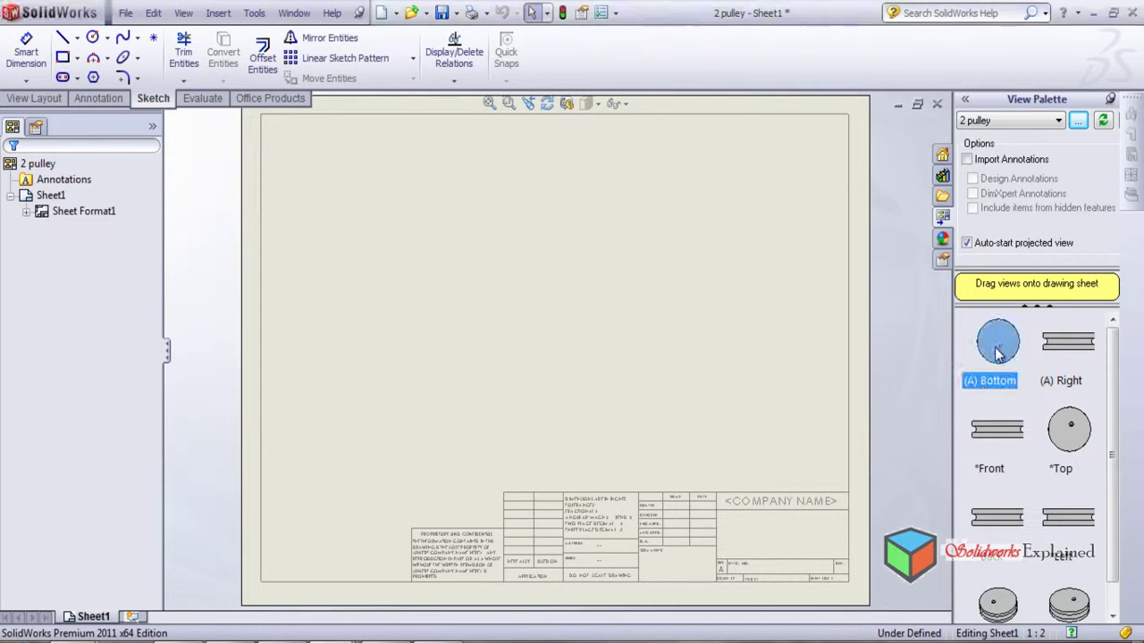
drag(1002, 350, 384, 386)
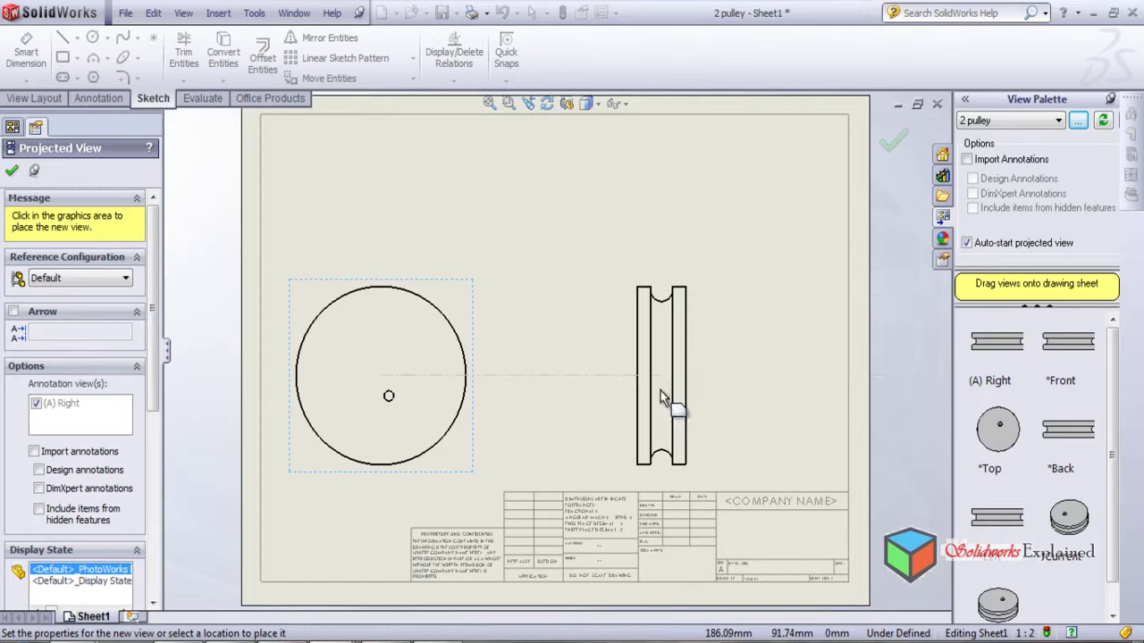
click(666, 398)
click(387, 188)
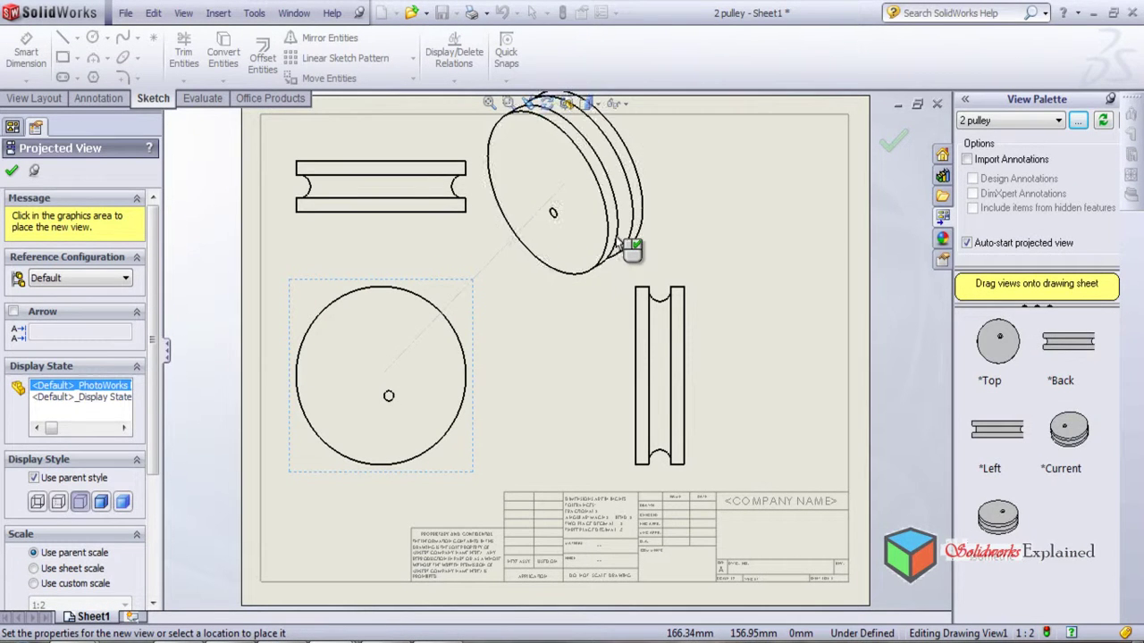
click(623, 238)
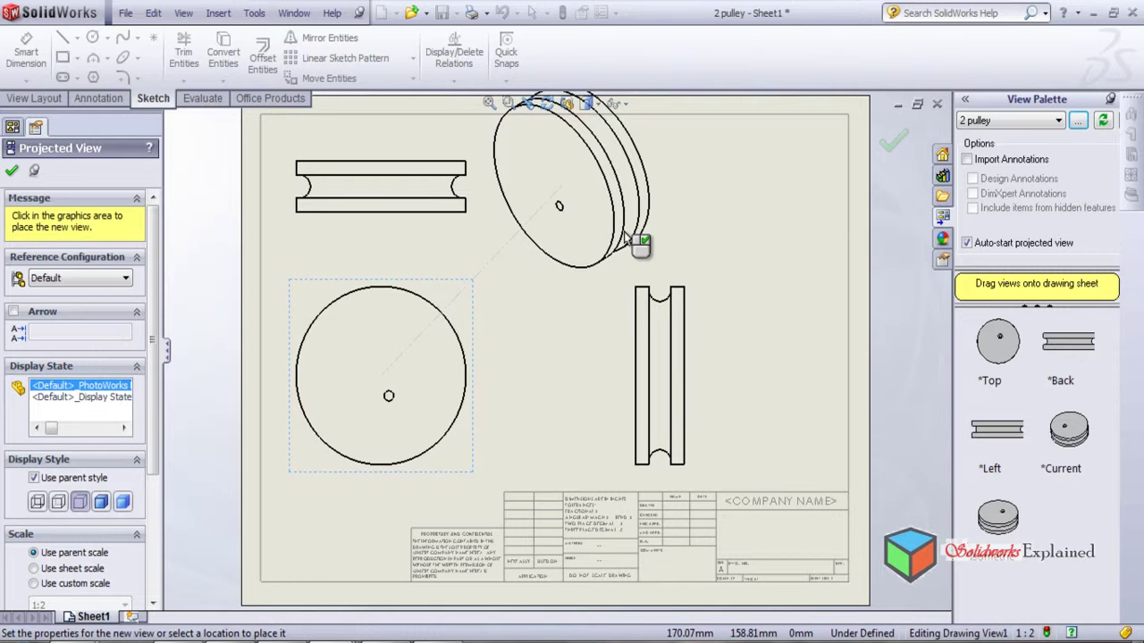
Finish placing the projected views around the Bottom view
click(11, 173)
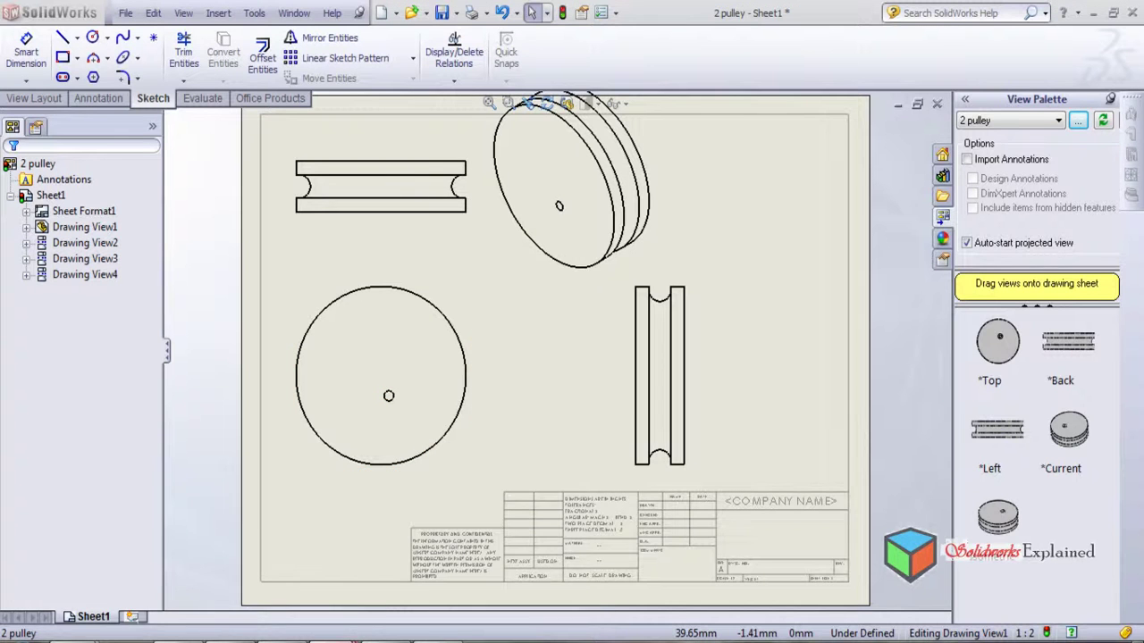
Try to close the older 2 pulley drawing with all modified documents saved, and return to the new drawing
mouse_move(344, 596)
click(348, 572)
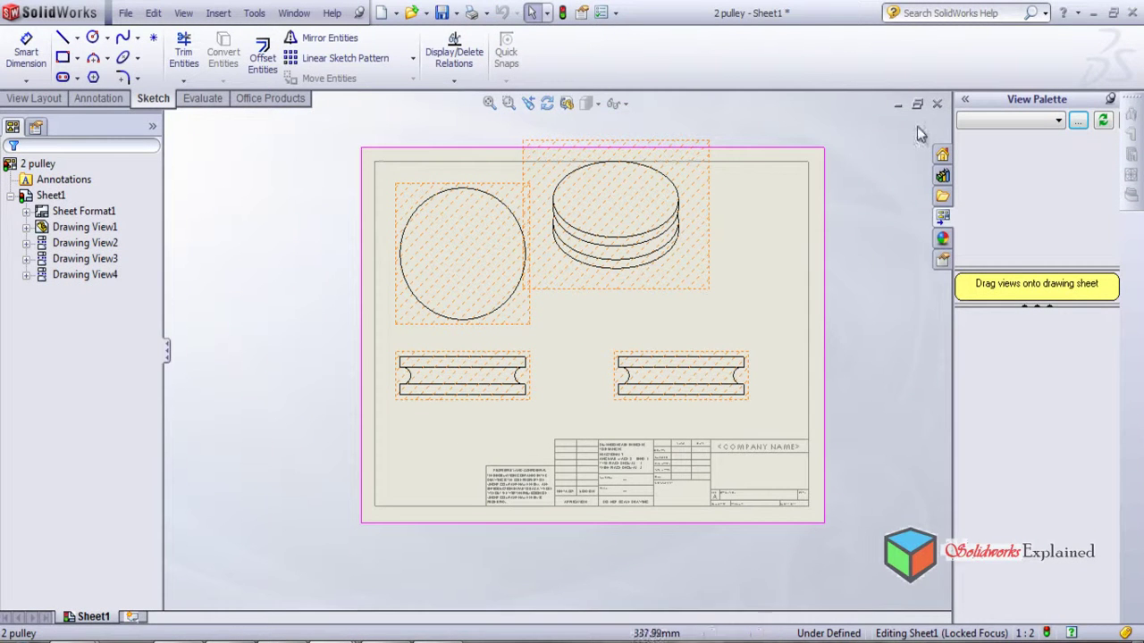
click(937, 105)
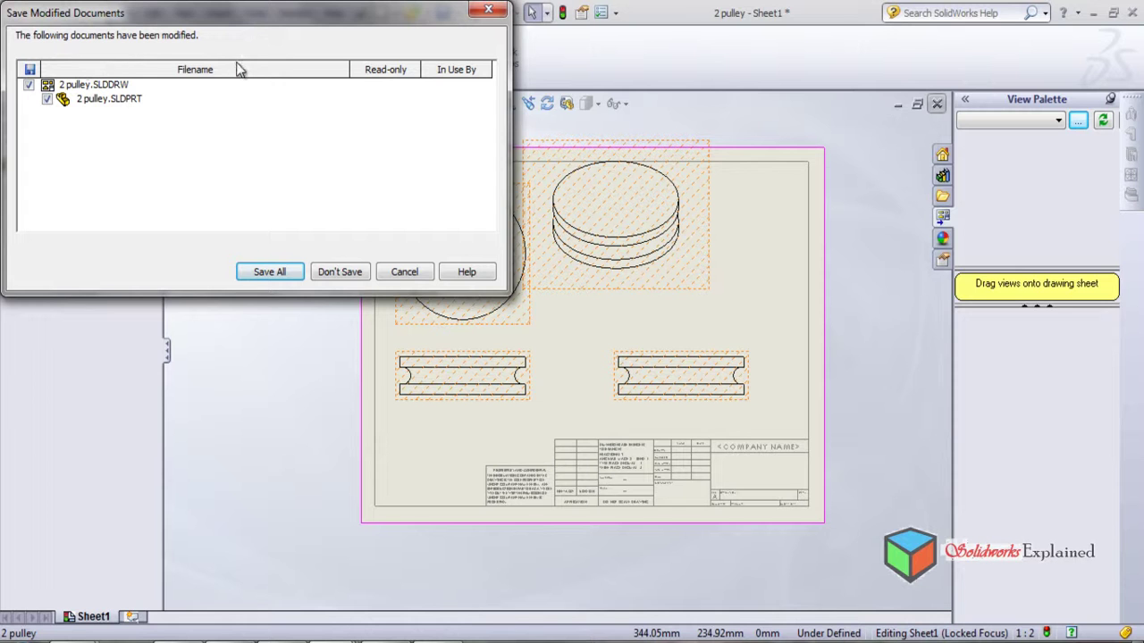
click(264, 271)
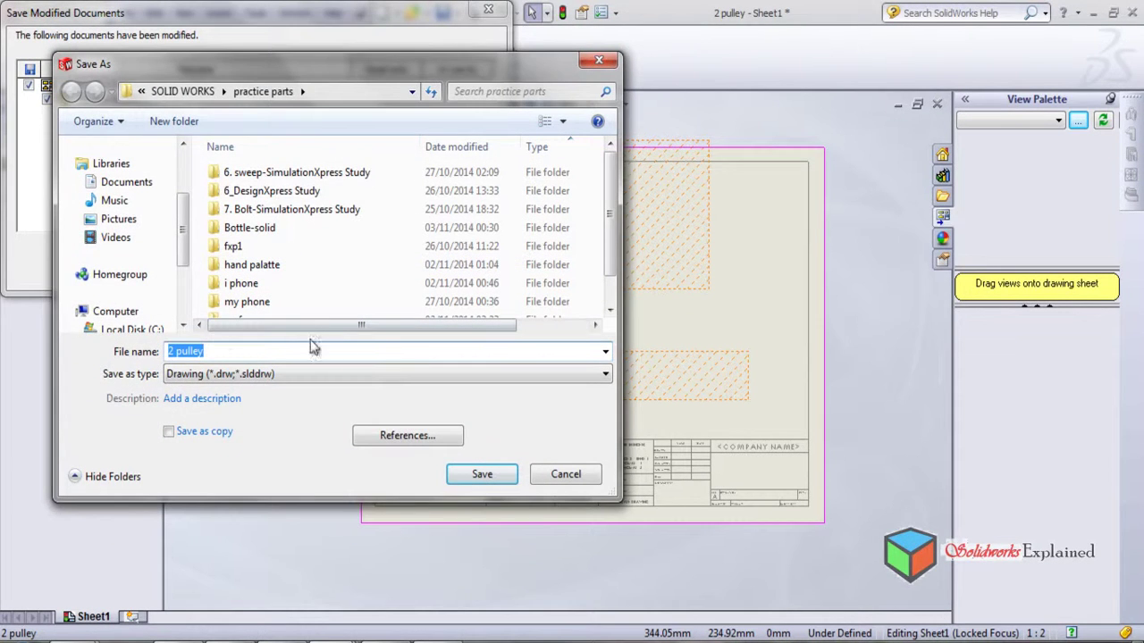
click(565, 474)
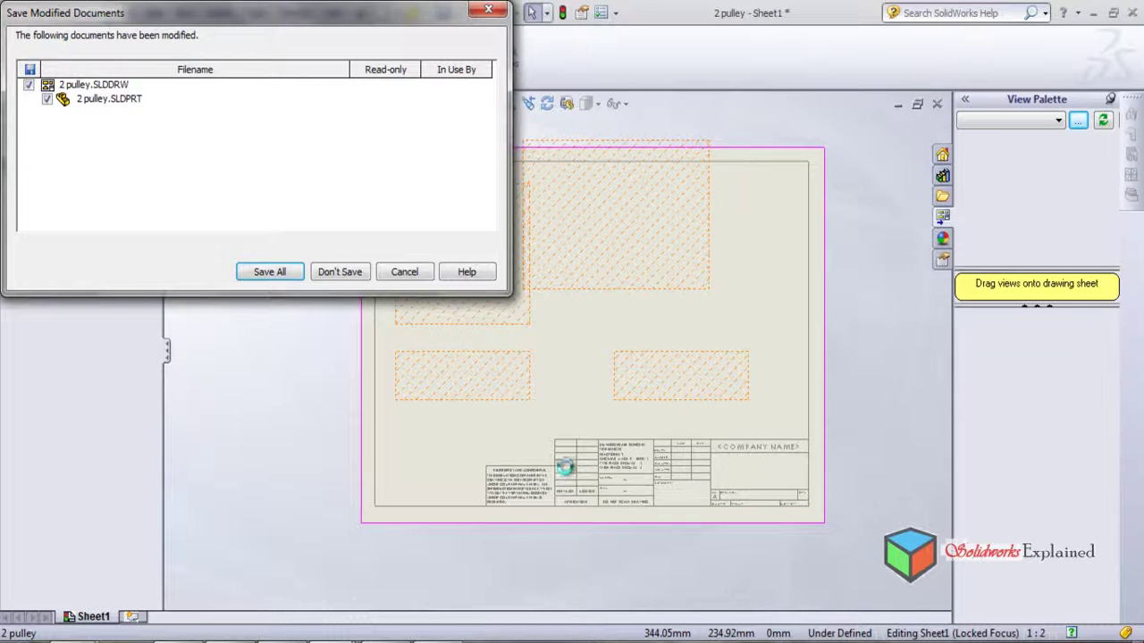
click(412, 268)
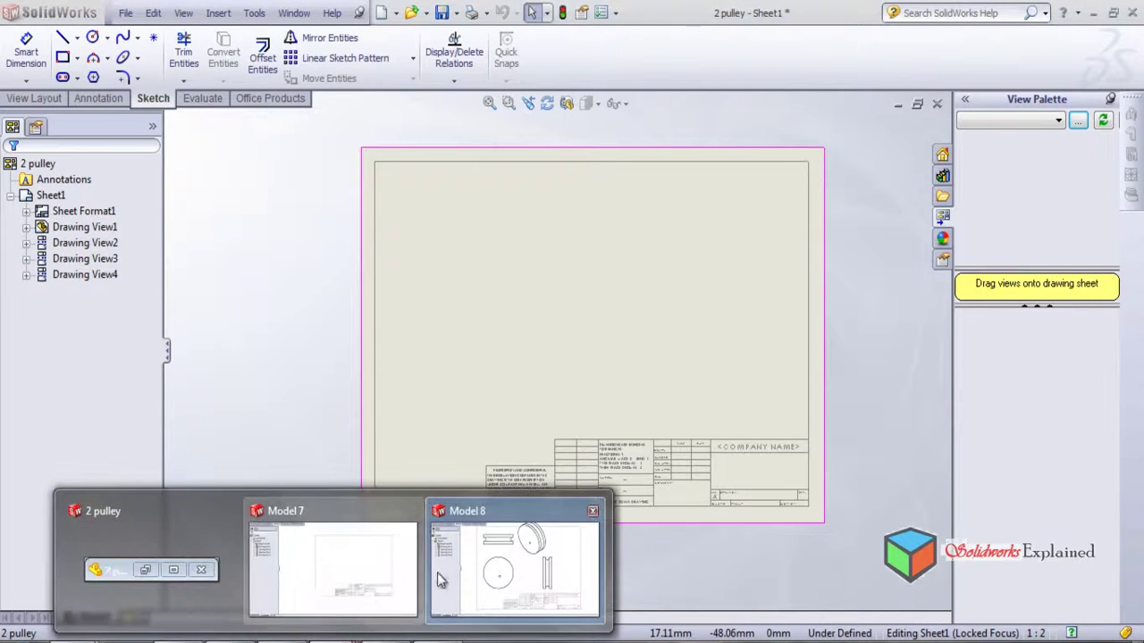
click(523, 553)
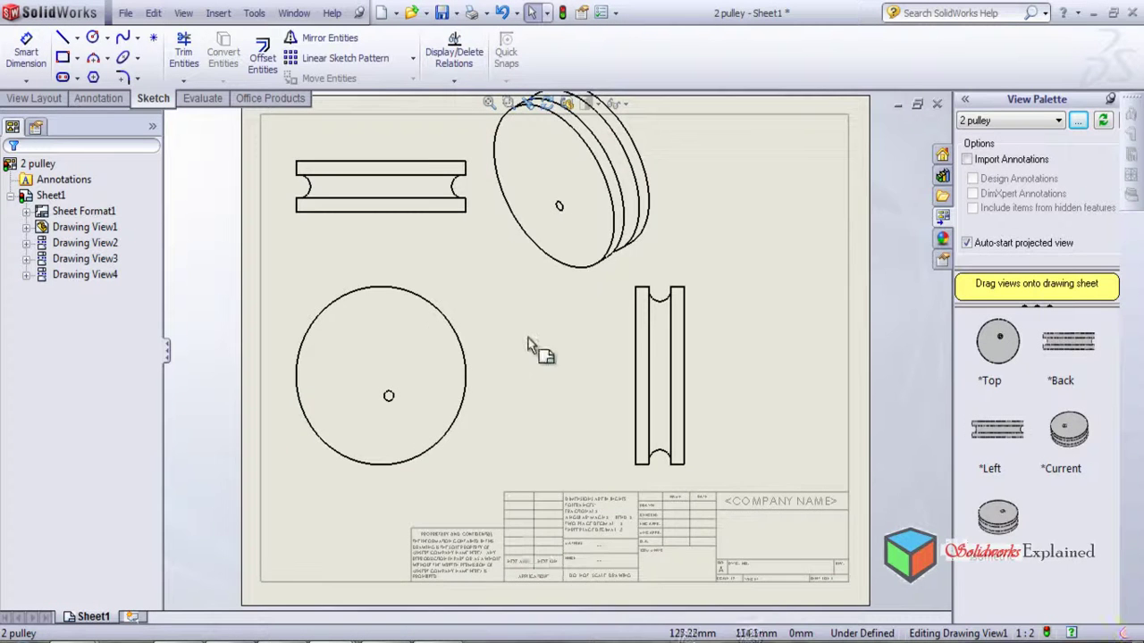
scroll(533, 318, down, 2)
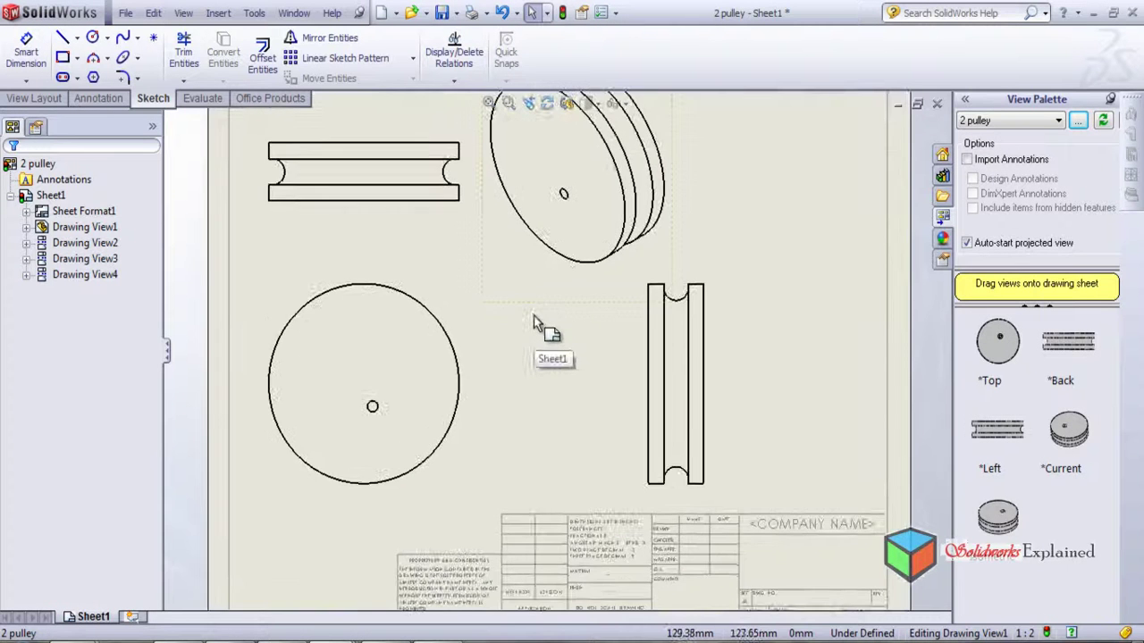
scroll(533, 319, up, 2)
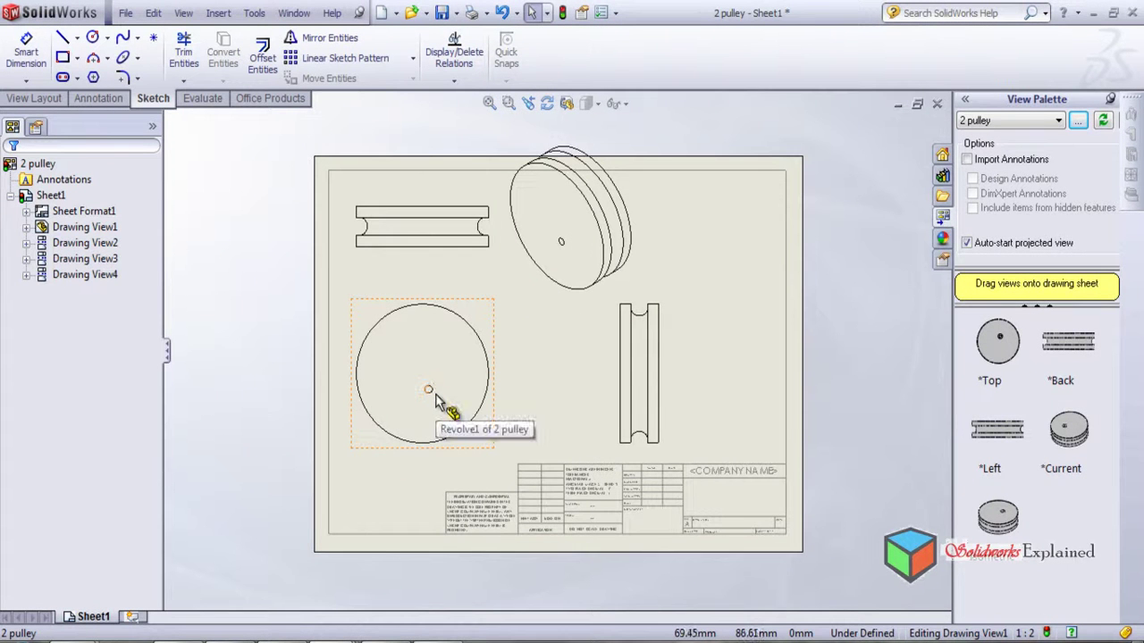
scroll(533, 390, down, 2)
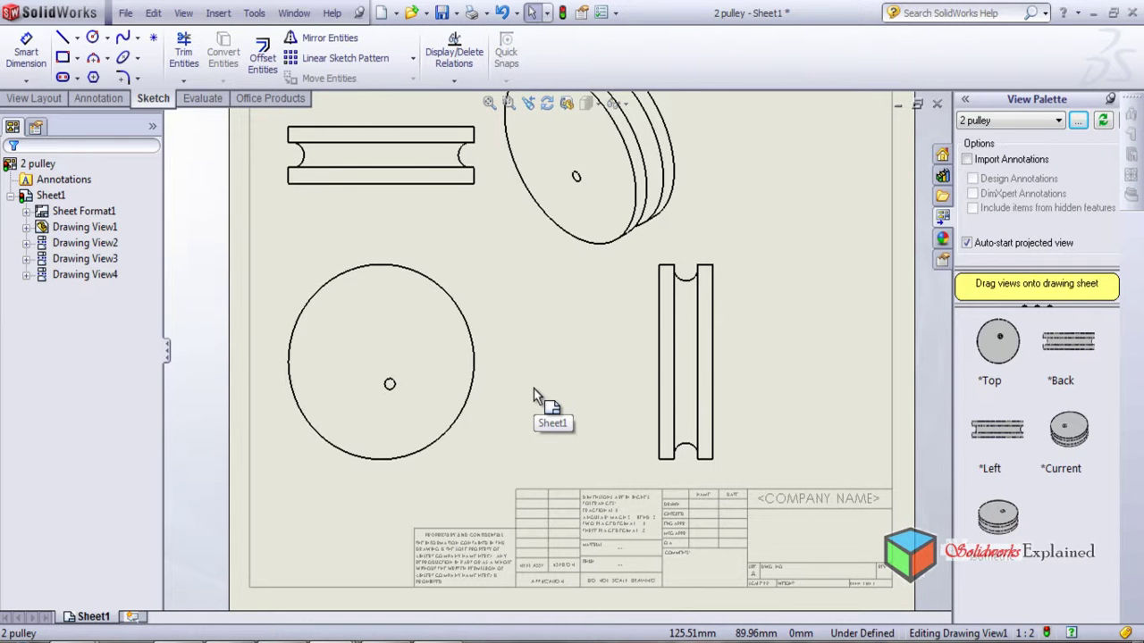
click(24, 84)
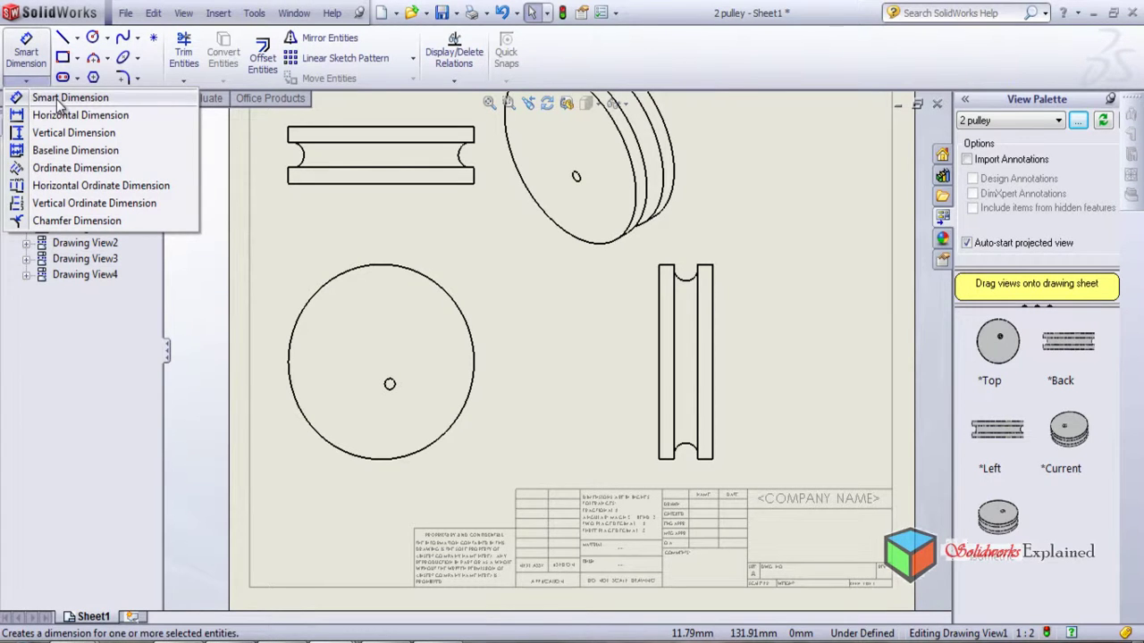
click(84, 204)
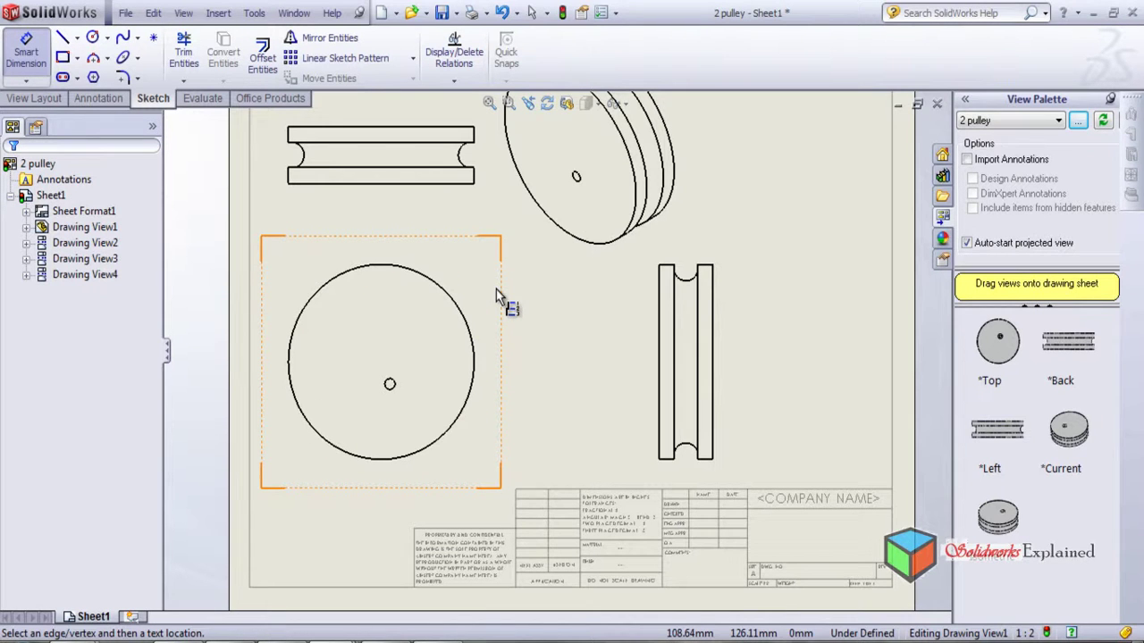
click(658, 280)
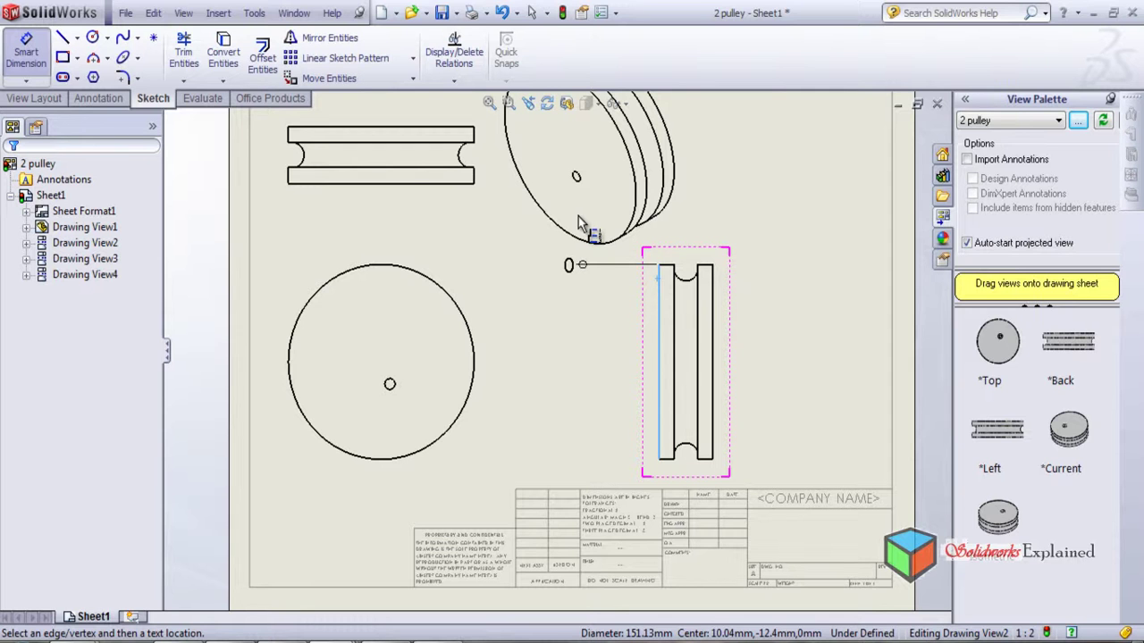
key(Escape)
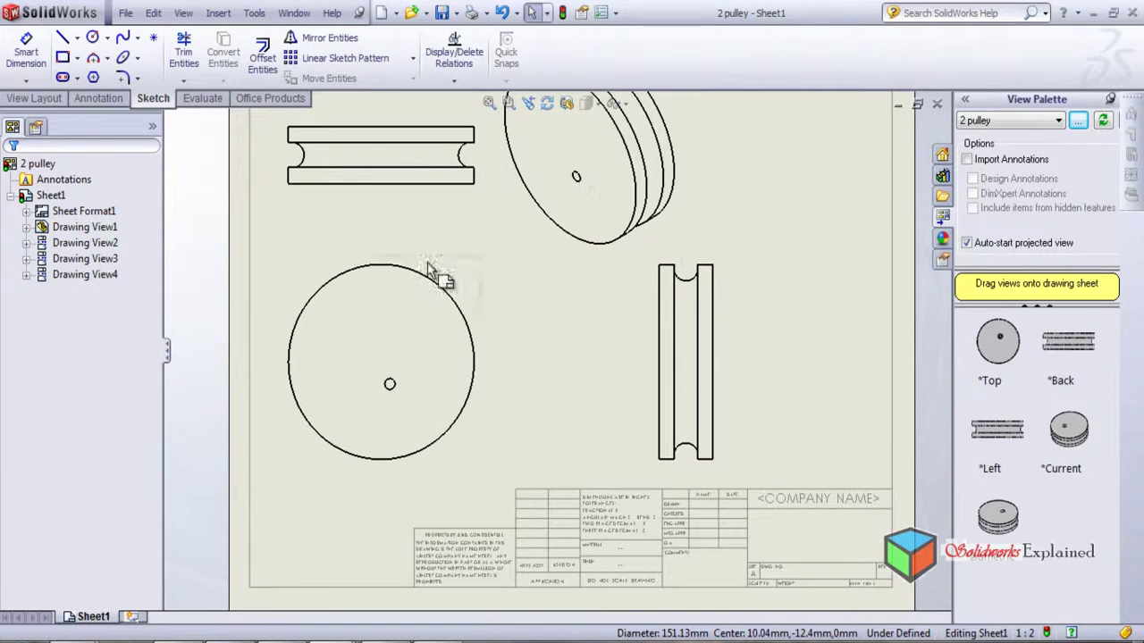
click(305, 134)
click(12, 171)
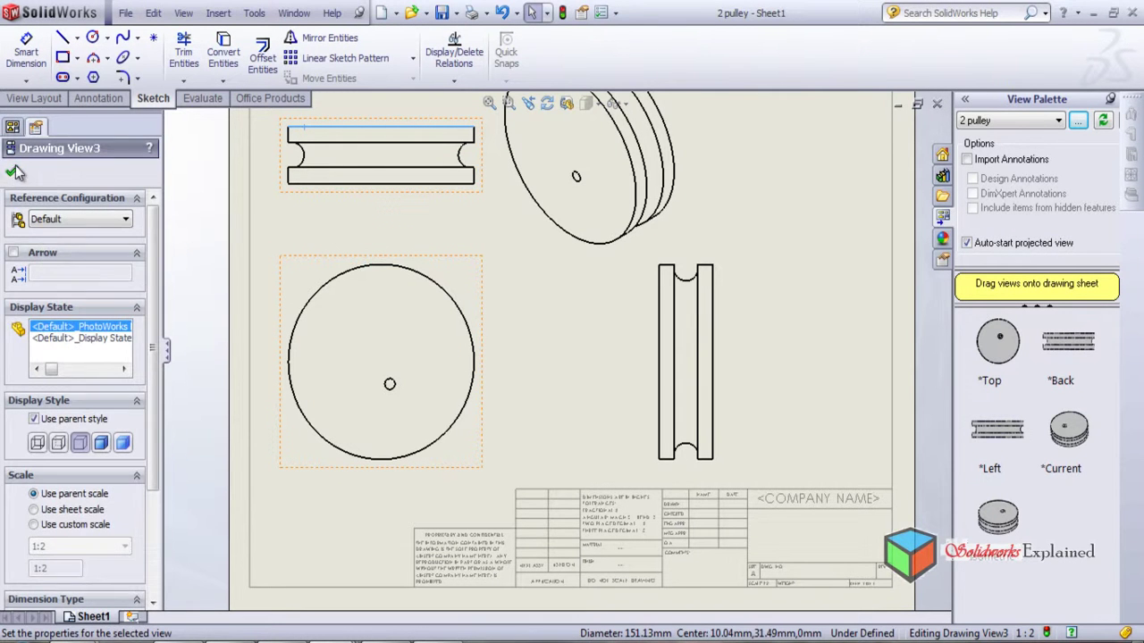
Add vertical ordinate dimensions to the upper side view, with zero at its top edge, down to both groove edges and the bottom edge
click(42, 83)
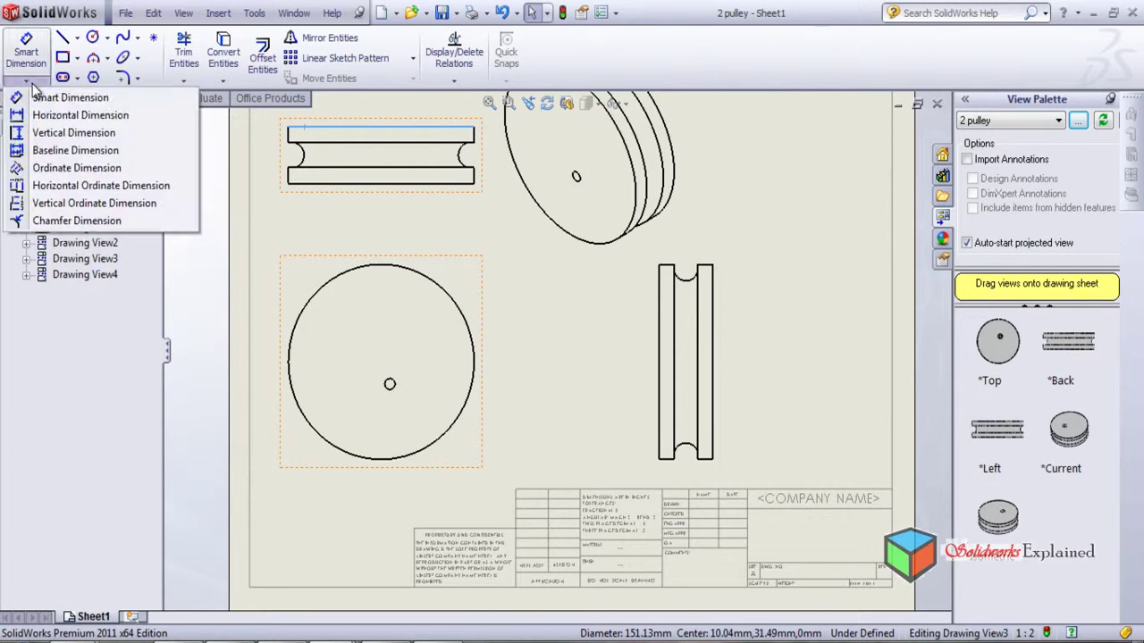
click(94, 199)
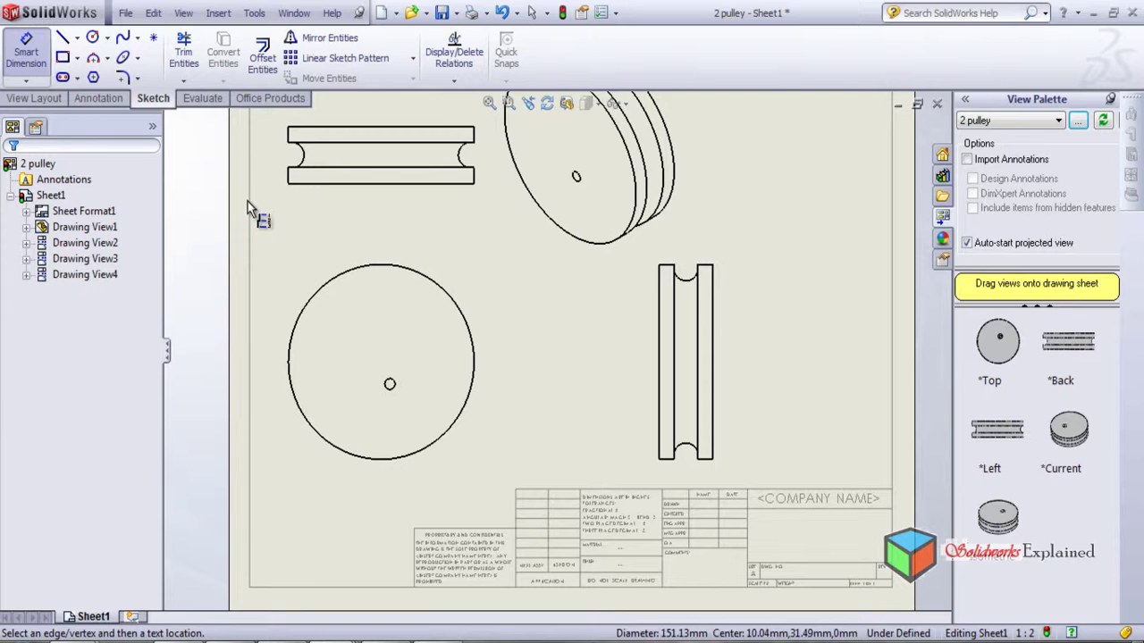
click(300, 130)
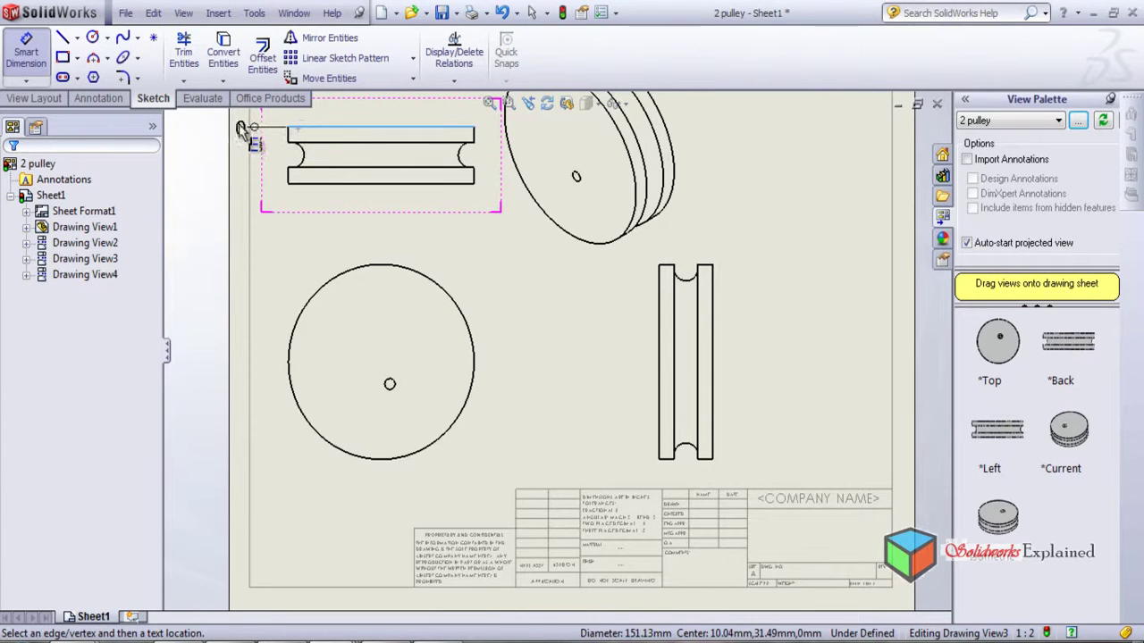
click(250, 128)
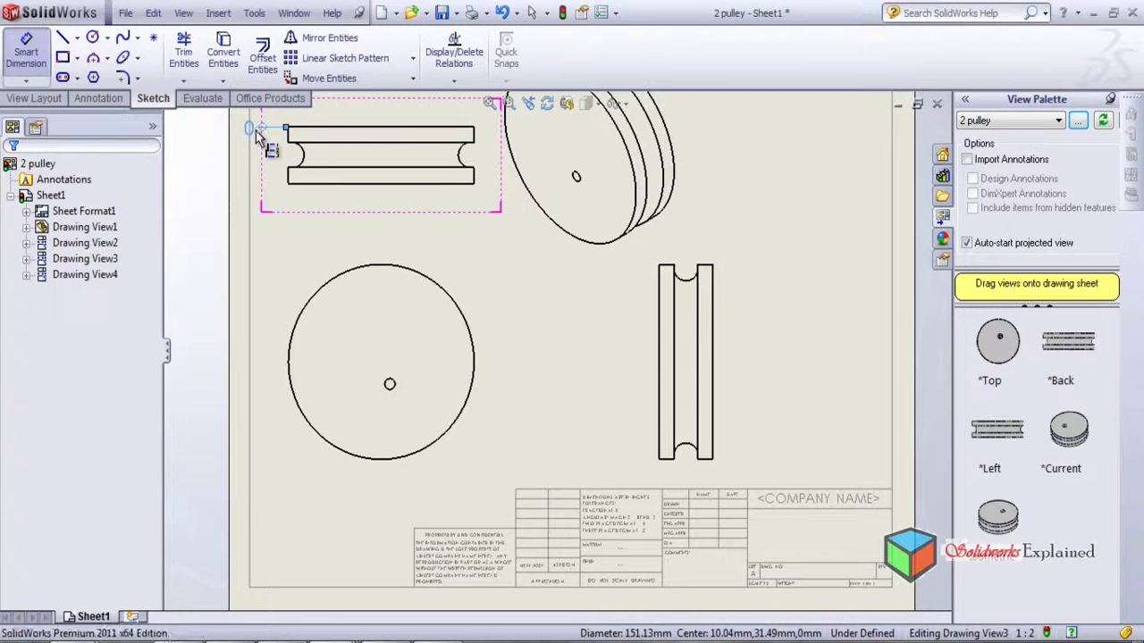
click(320, 143)
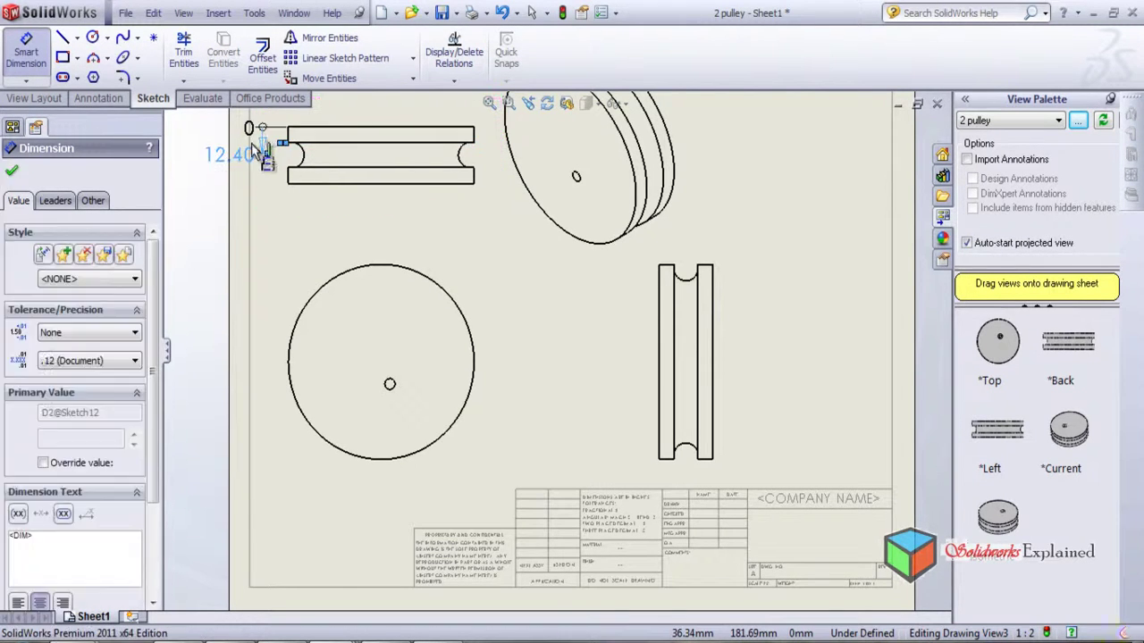
click(311, 183)
click(304, 193)
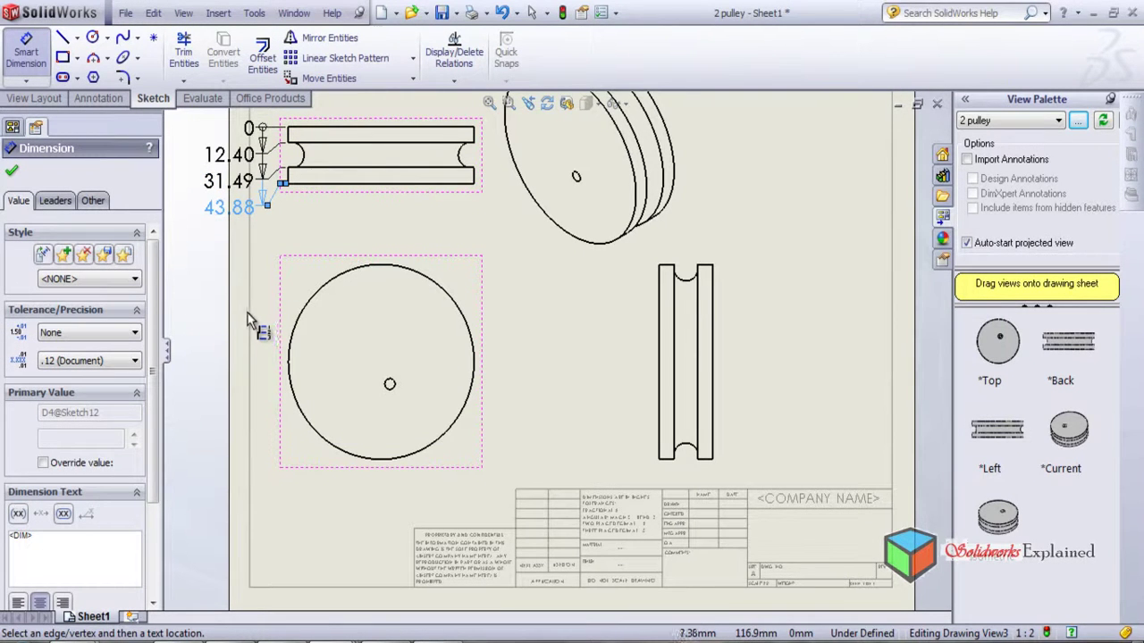
Turn off the ordinate chain for the upper side view's vertical ordinate dimensions
scroll(245, 239, down, 3)
scroll(374, 208, up, 2)
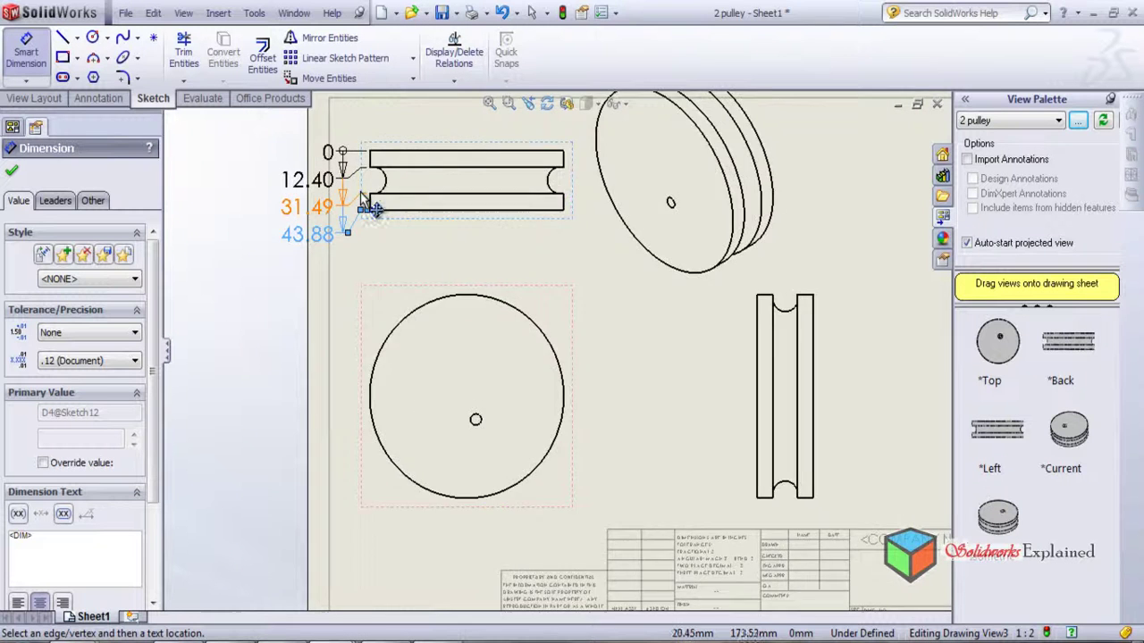
scroll(374, 208, down, 1)
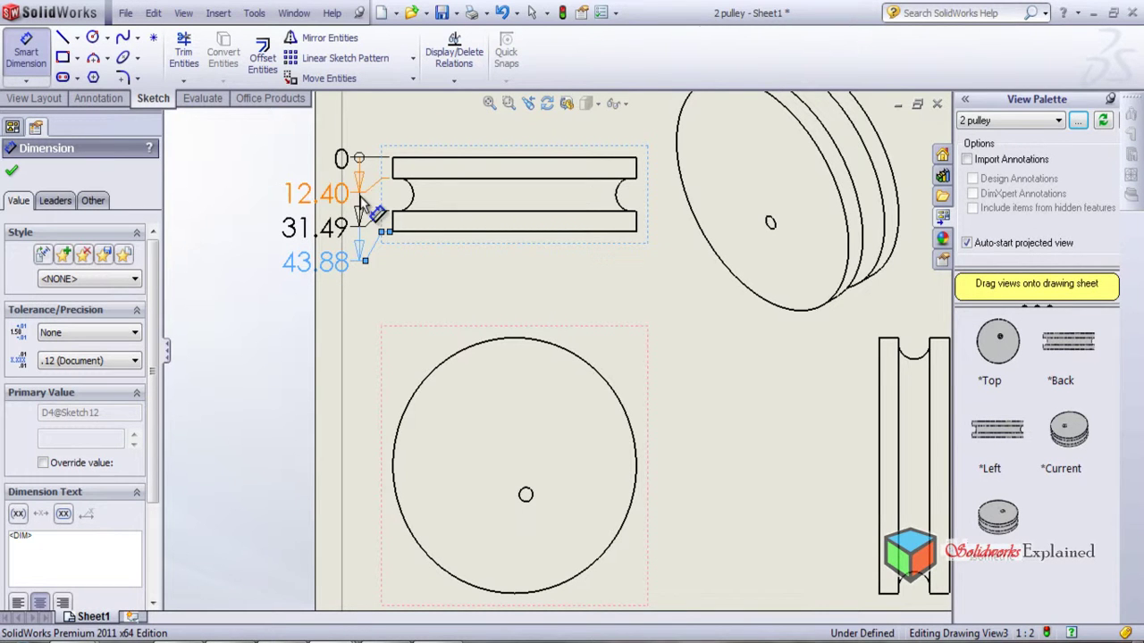
click(56, 202)
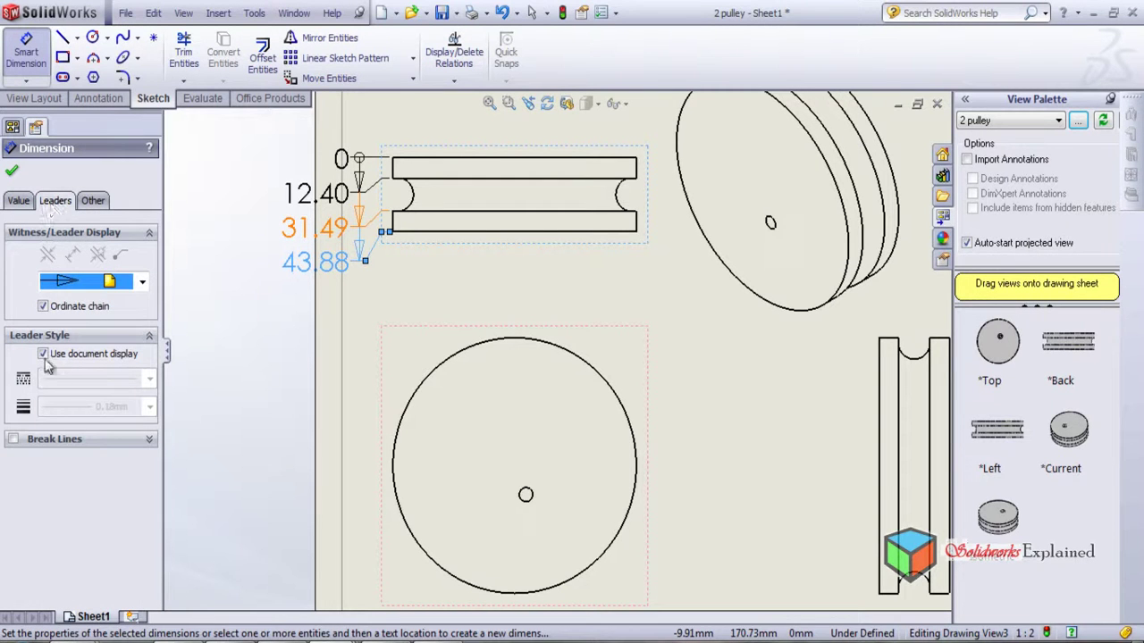
click(42, 307)
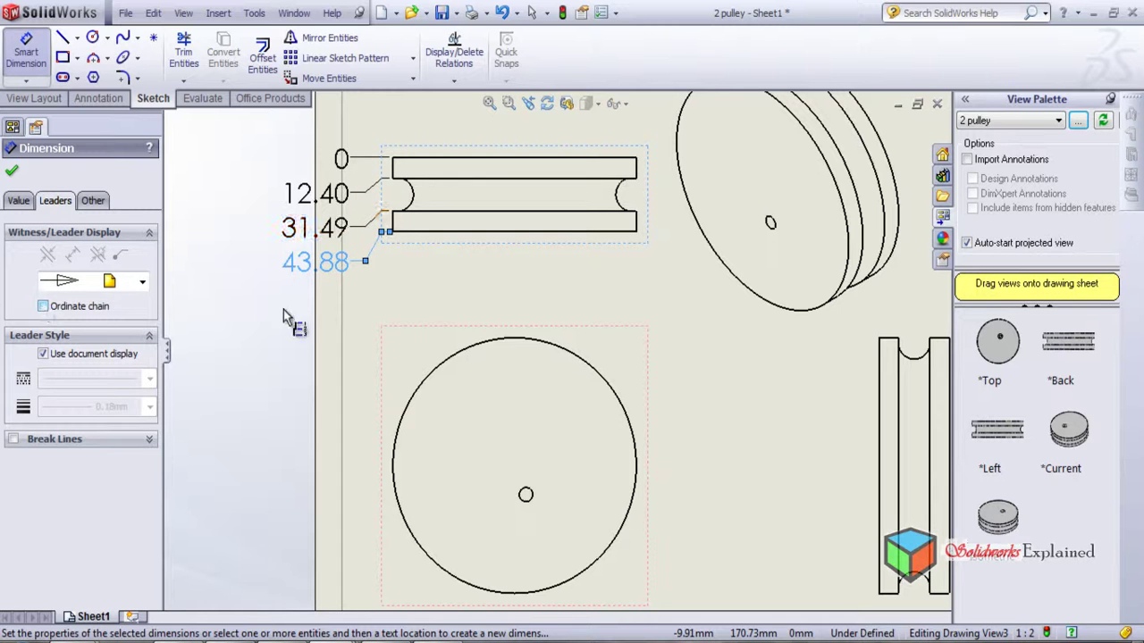
click(10, 174)
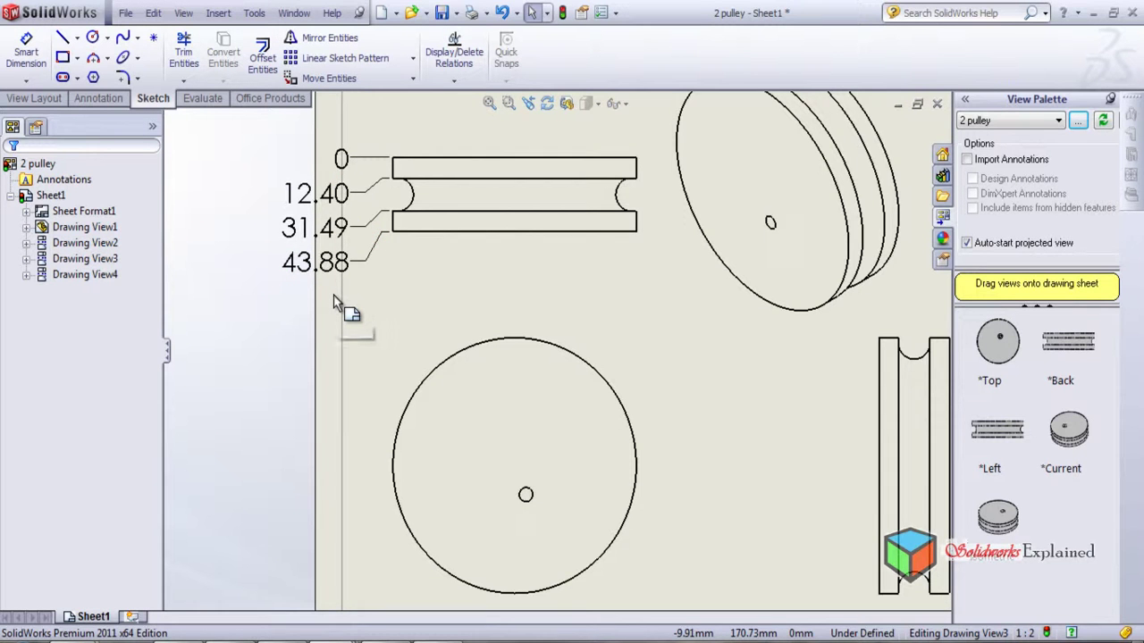
Add horizontal ordinate dimensions above the right-hand side view, with zero at its left edge, to both groove edges and the right edge
scroll(606, 332, up, 3)
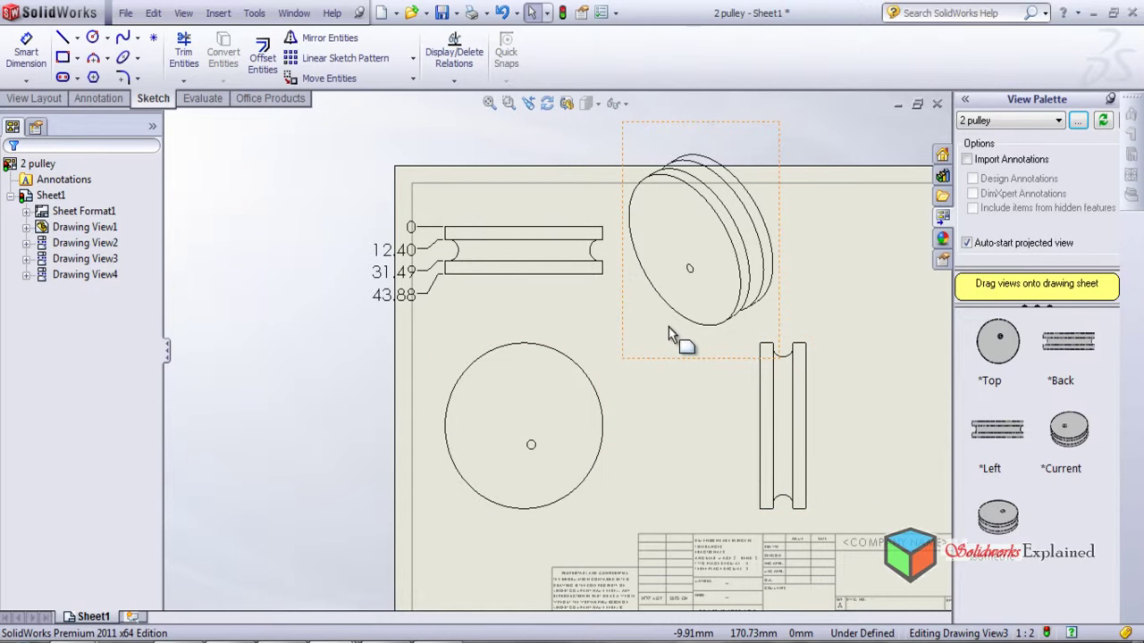
scroll(664, 325, down, 2)
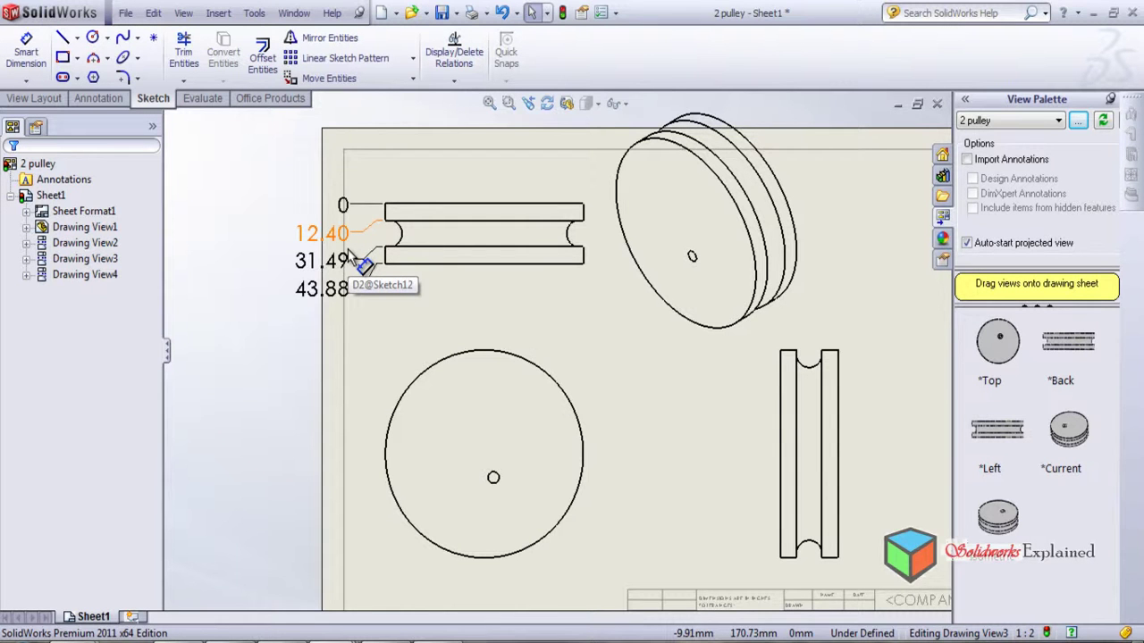
click(27, 81)
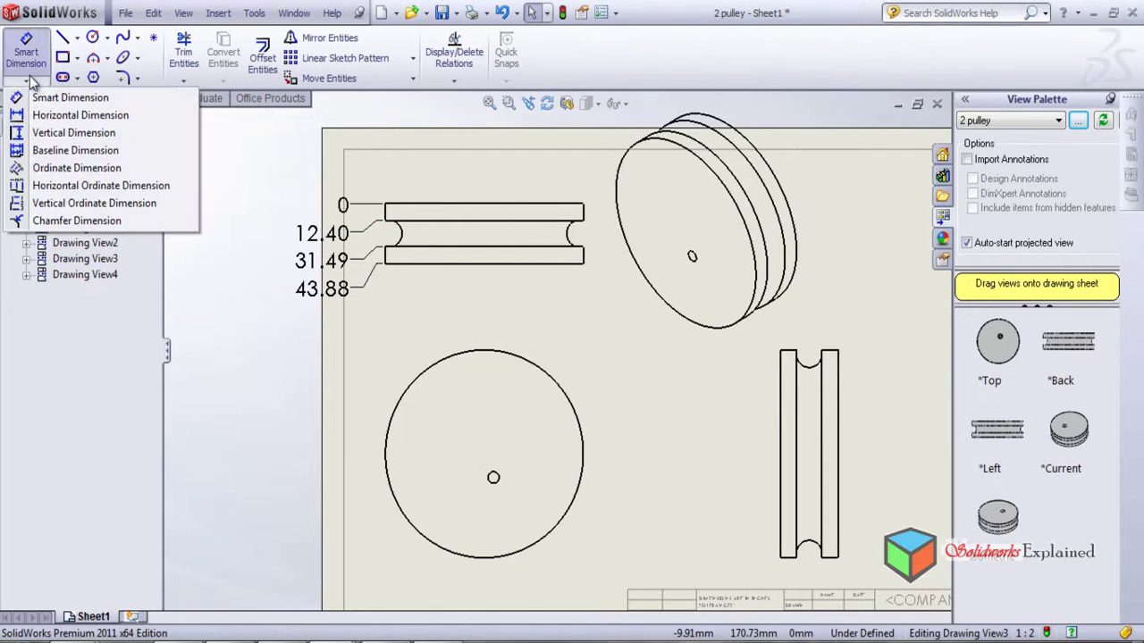
click(67, 187)
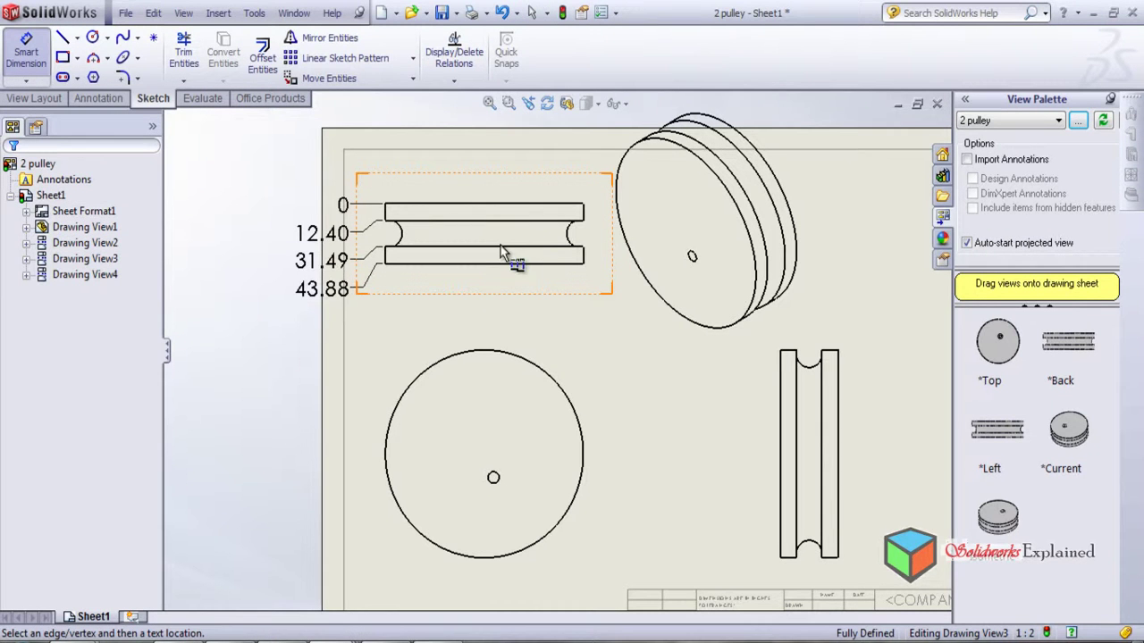
click(779, 383)
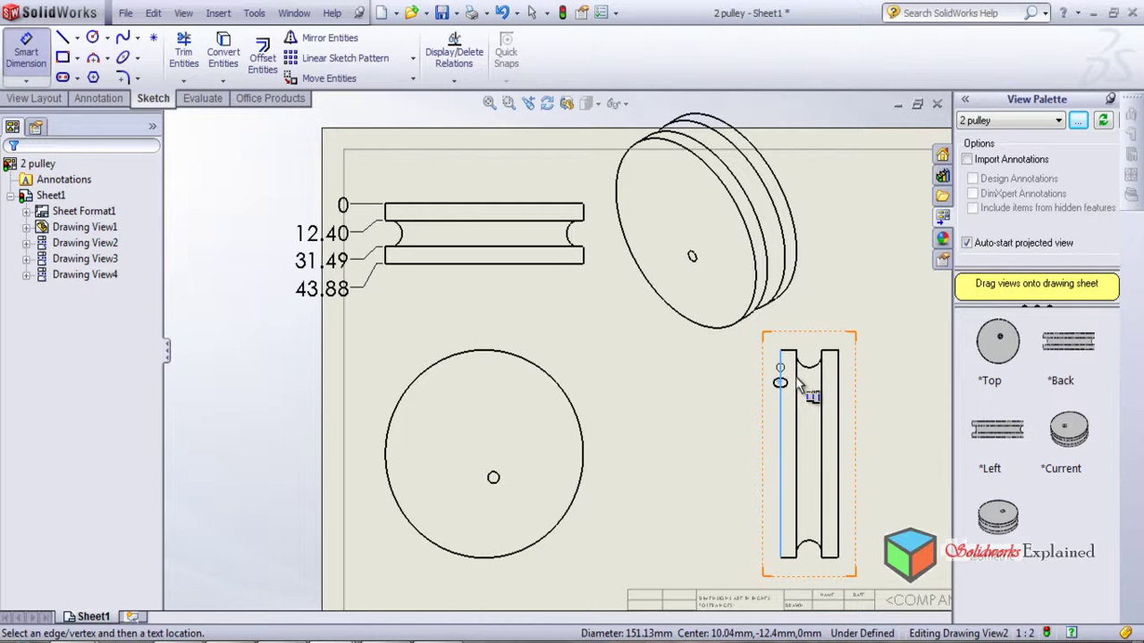
click(774, 319)
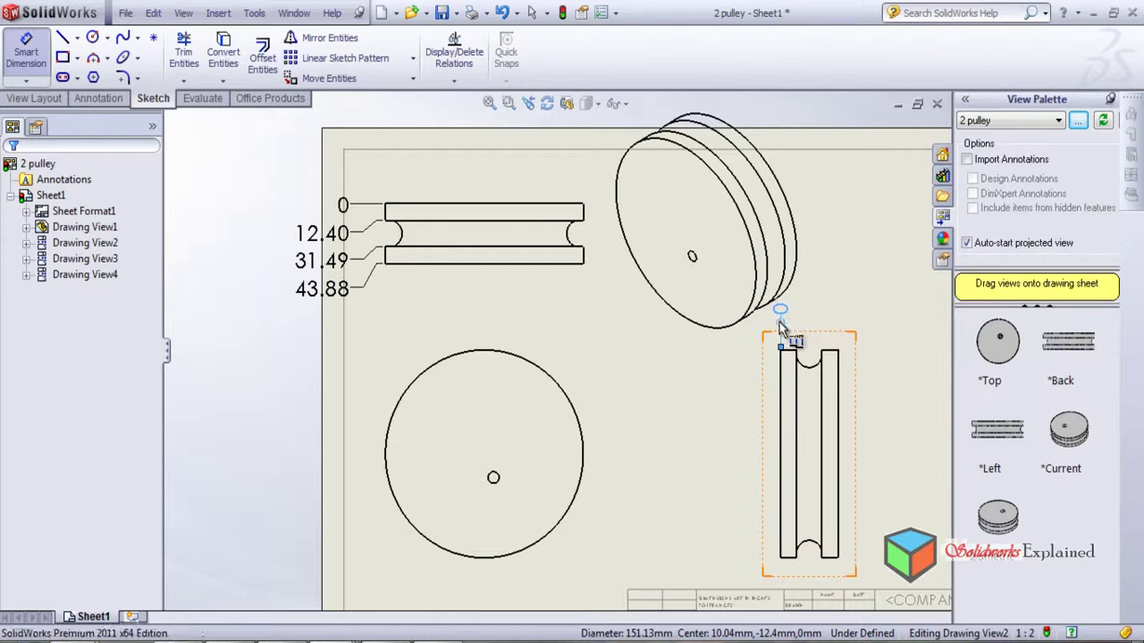
click(798, 377)
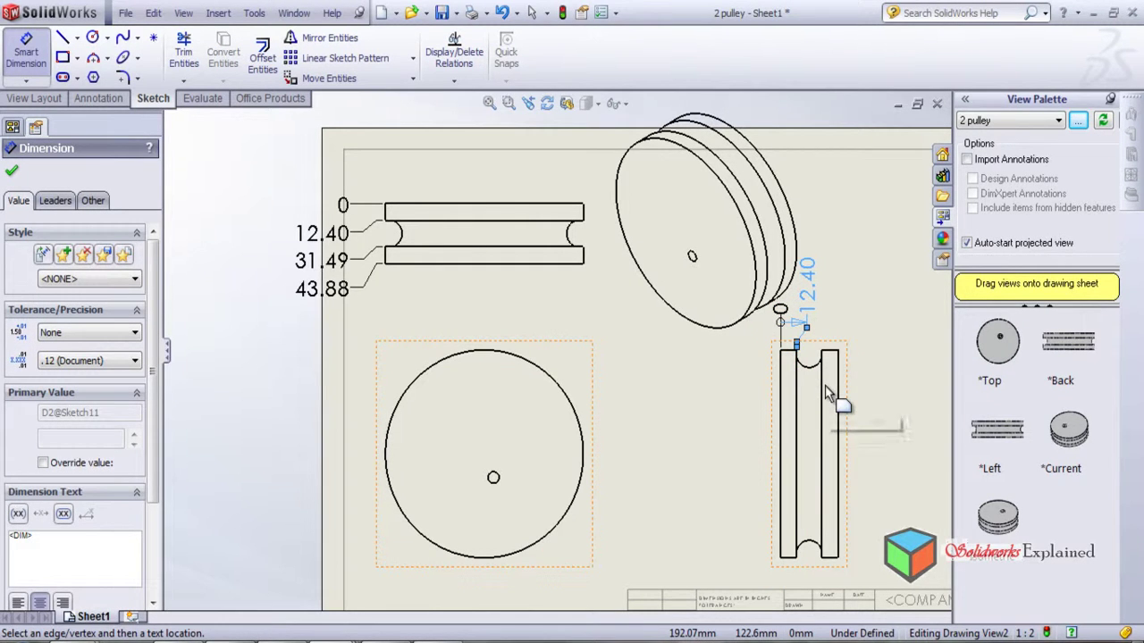
click(824, 385)
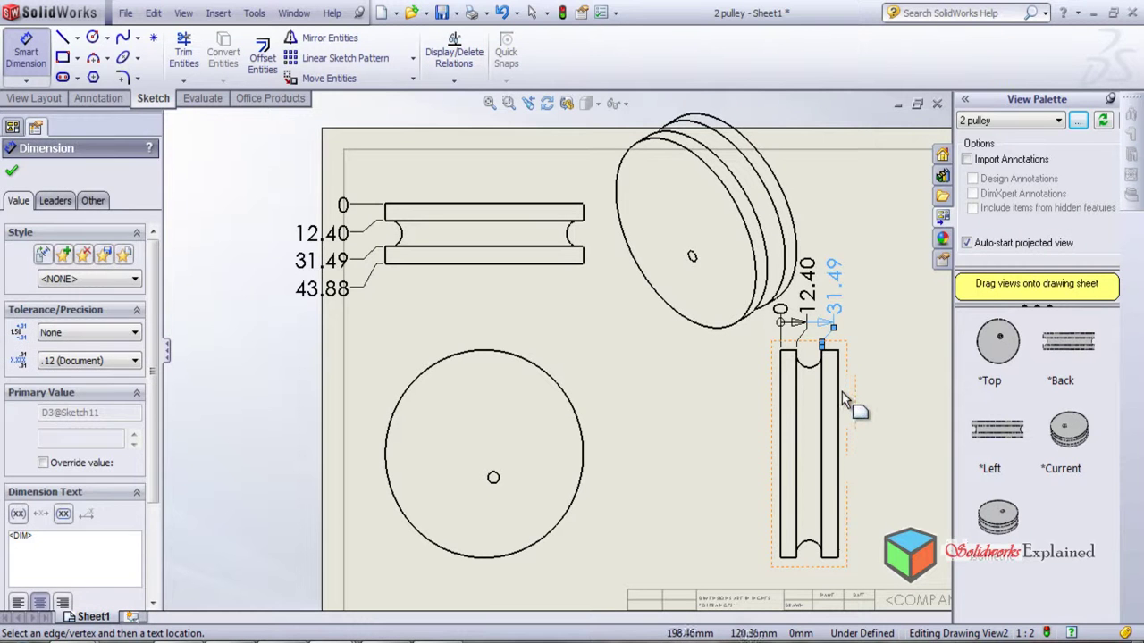
key(Escape)
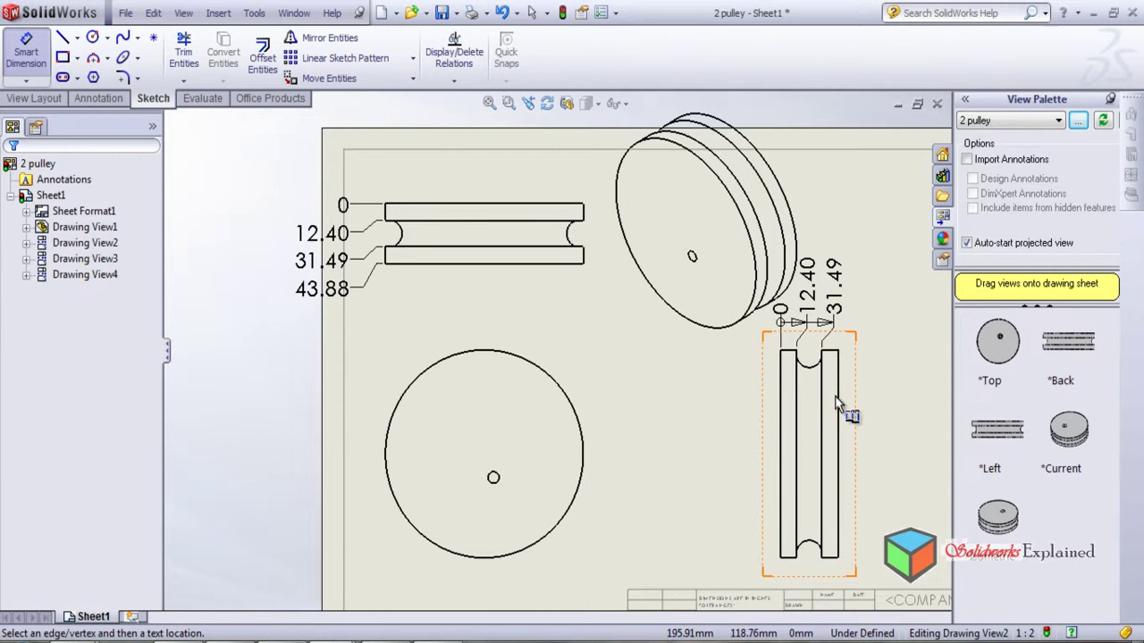
click(838, 400)
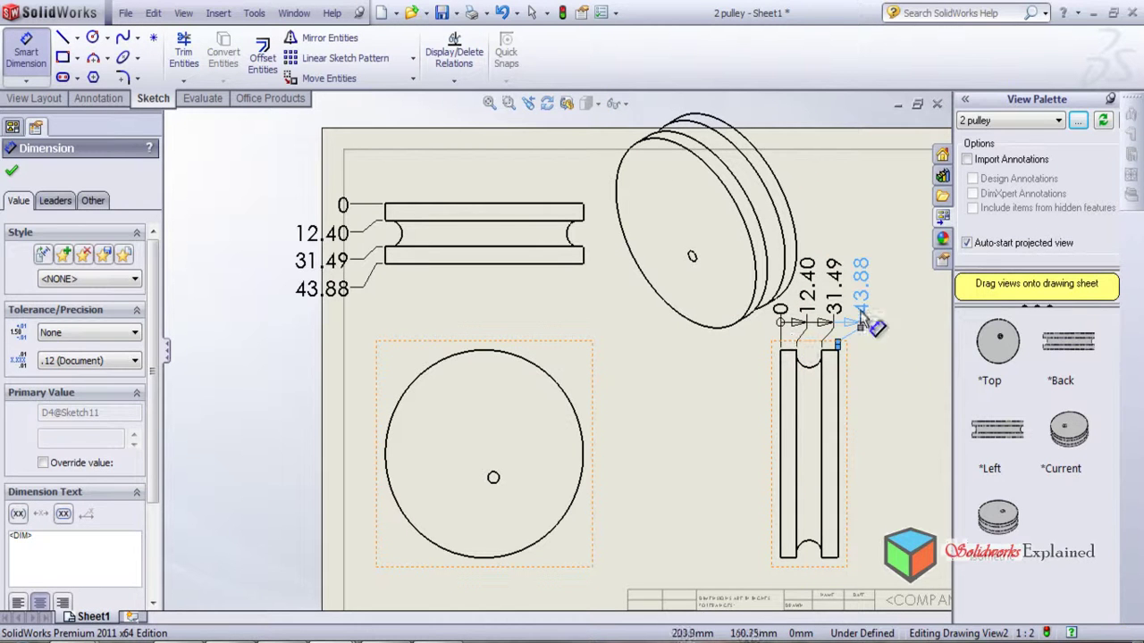
Turn off the ordinate chain for the right-hand side view's horizontal ordinate dimensions
click(55, 200)
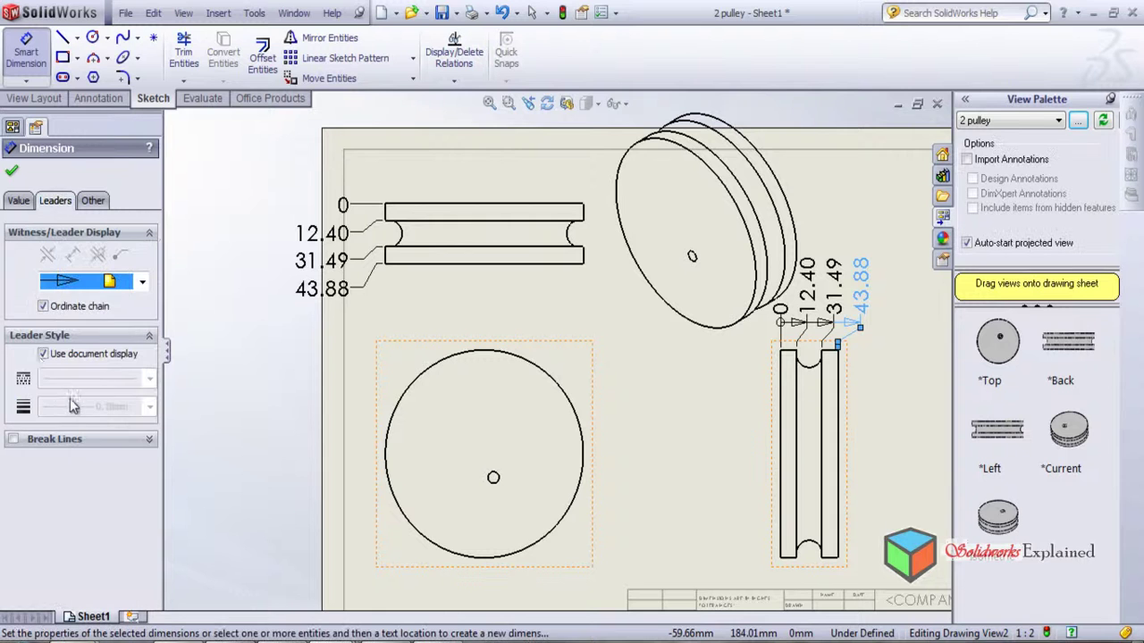
click(44, 306)
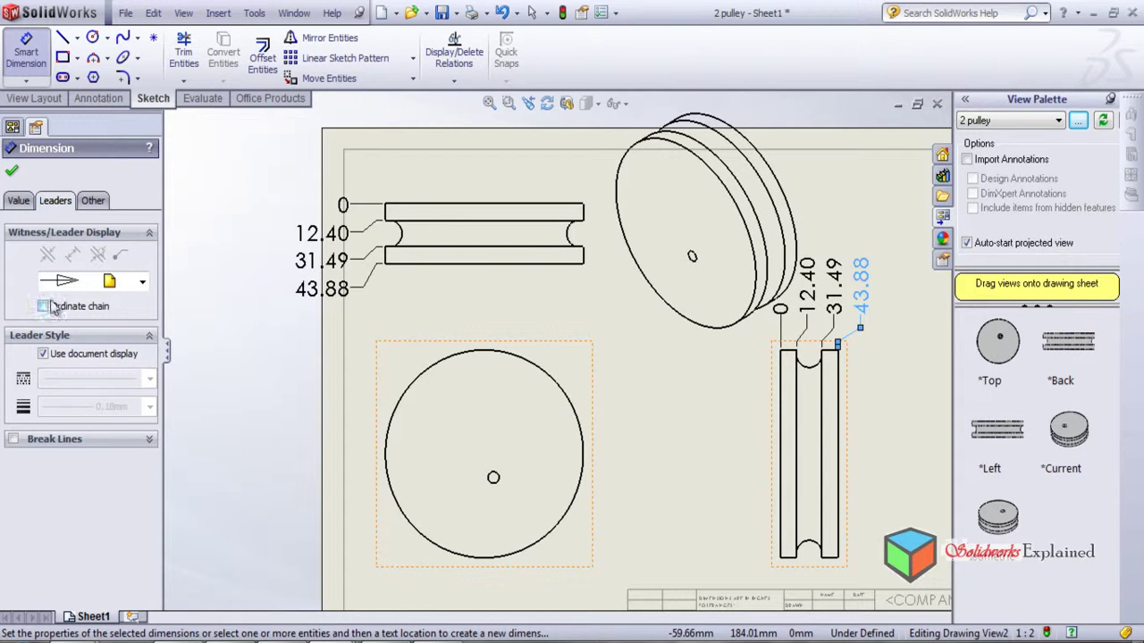
click(10, 172)
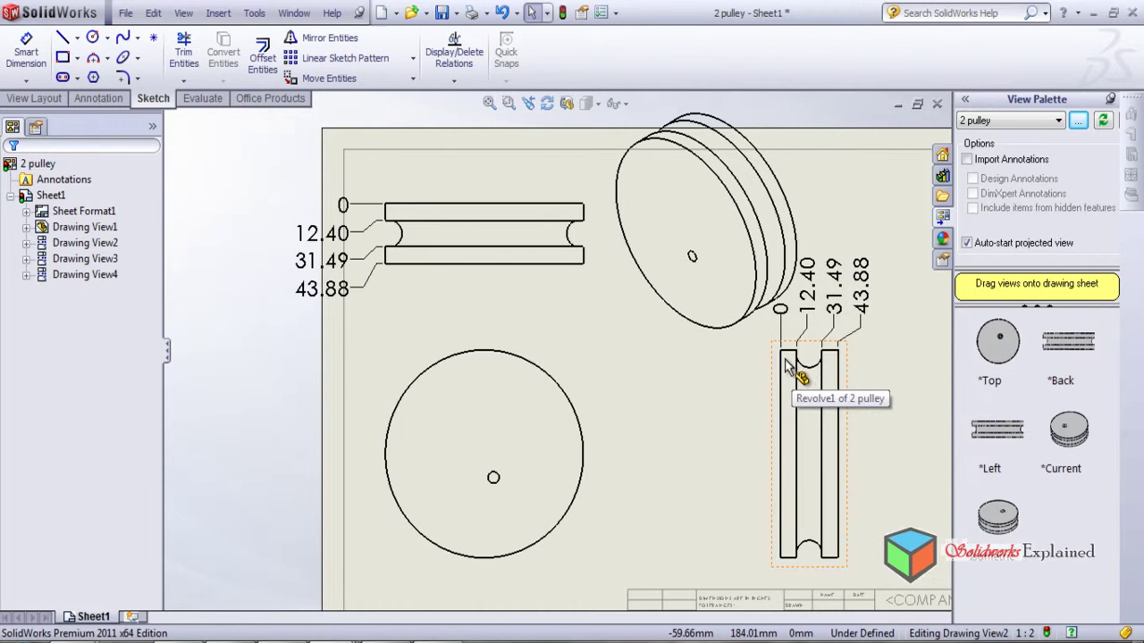
Switch to the 2 pulley part model and orient it to show the upper face's outer edge
click(26, 82)
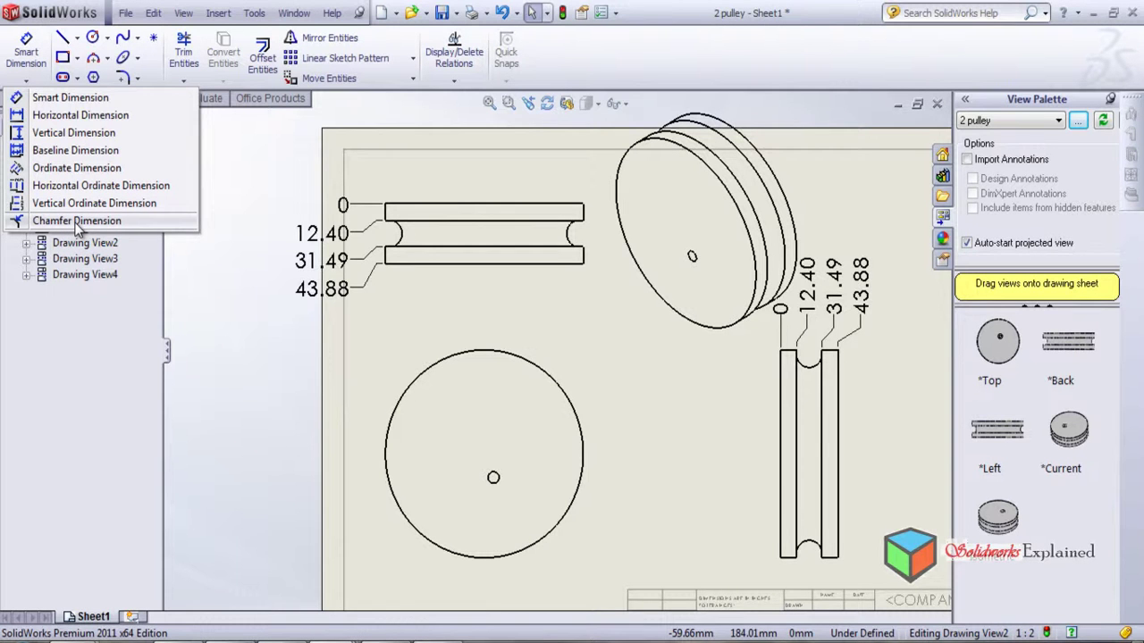
click(648, 443)
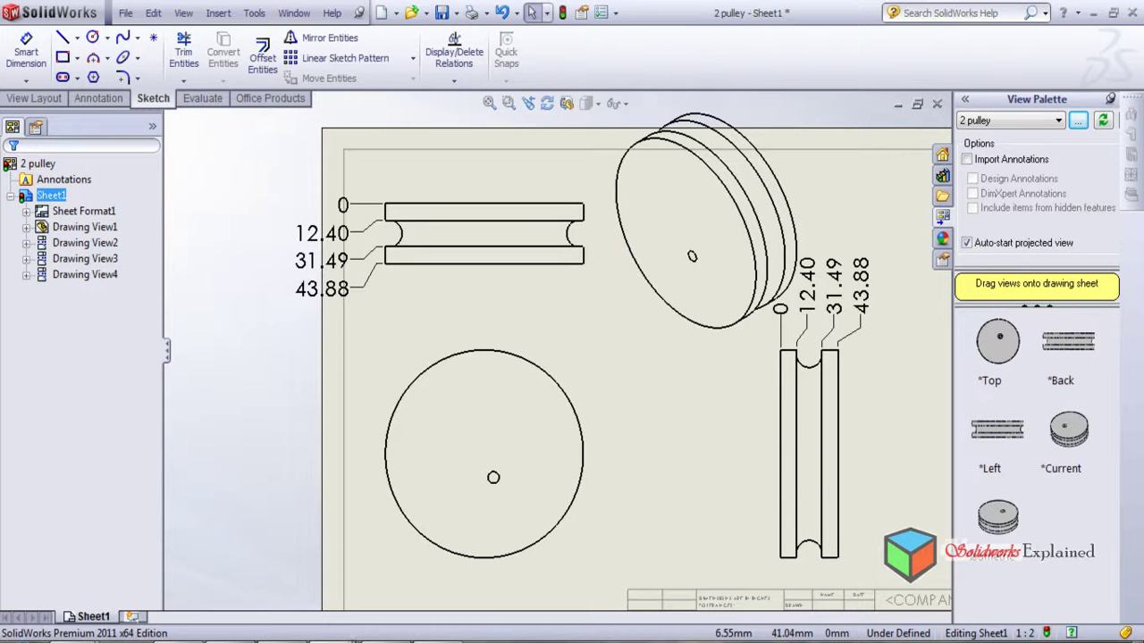
mouse_move(333, 639)
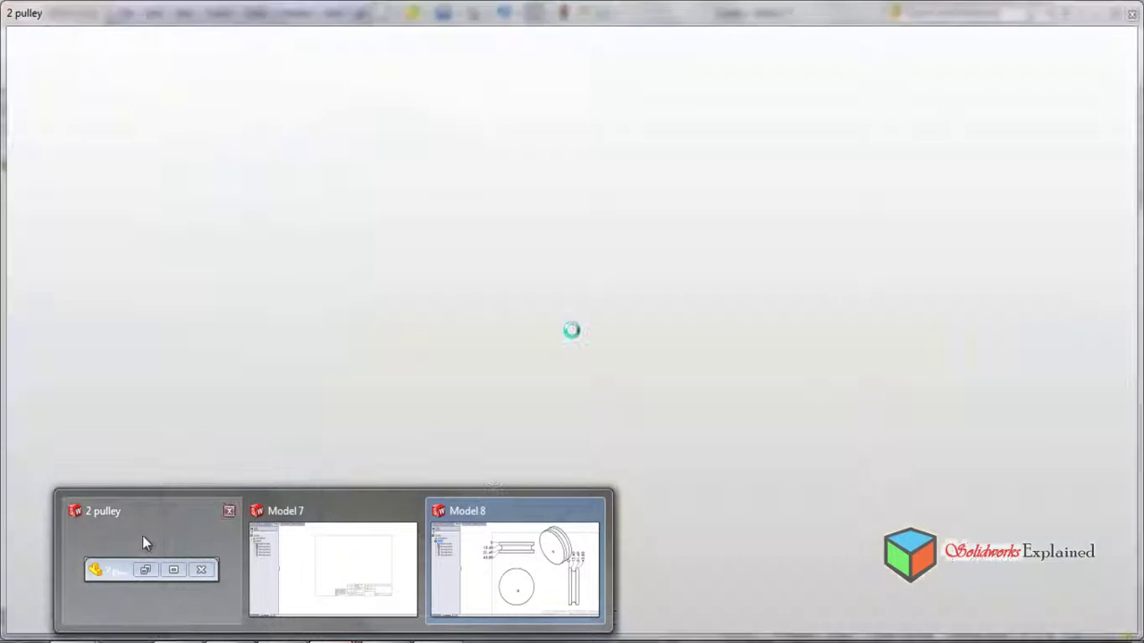
click(142, 538)
middle_drag(510, 472, 634, 462)
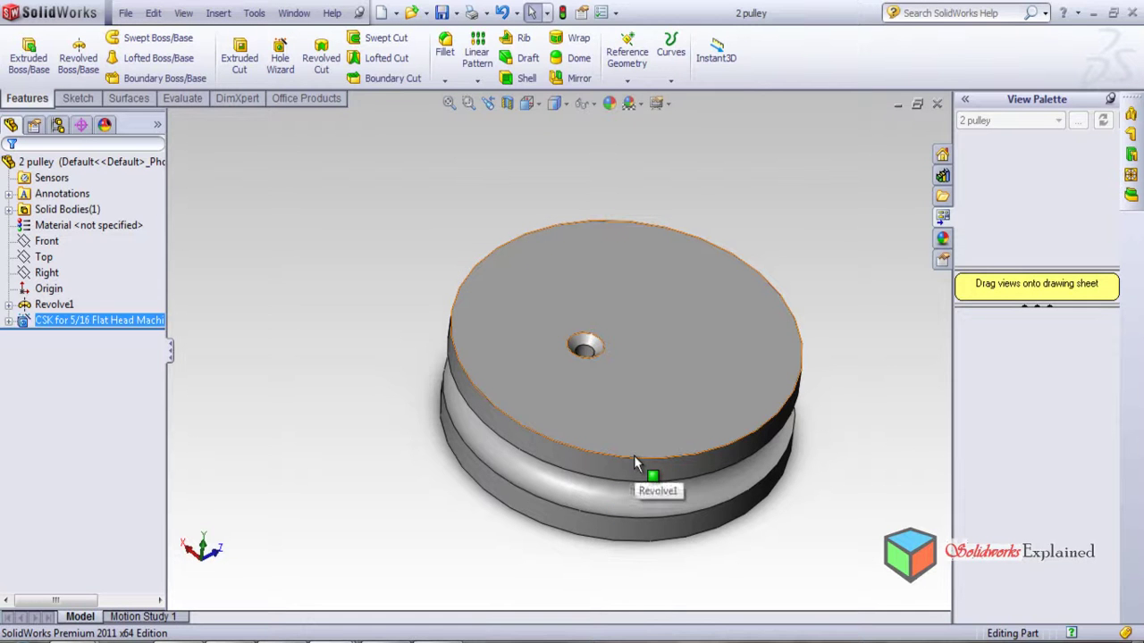
Chamfer the outer circular edge of the pulley's upper face with a 4 mm distance and a 45-degree angle
click(444, 80)
click(469, 115)
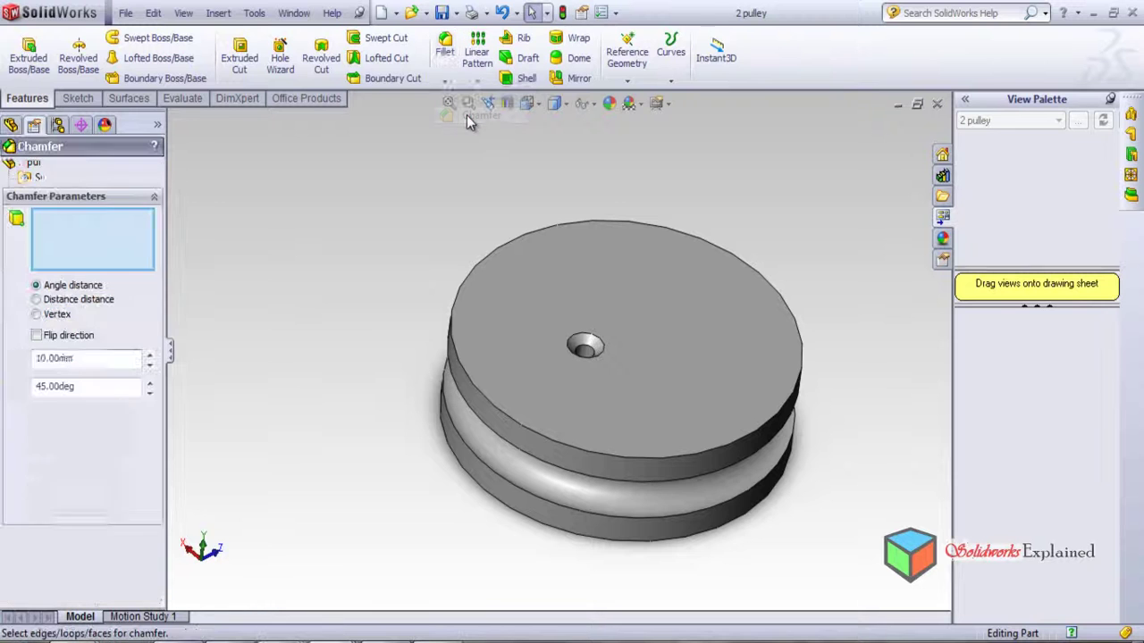
click(598, 460)
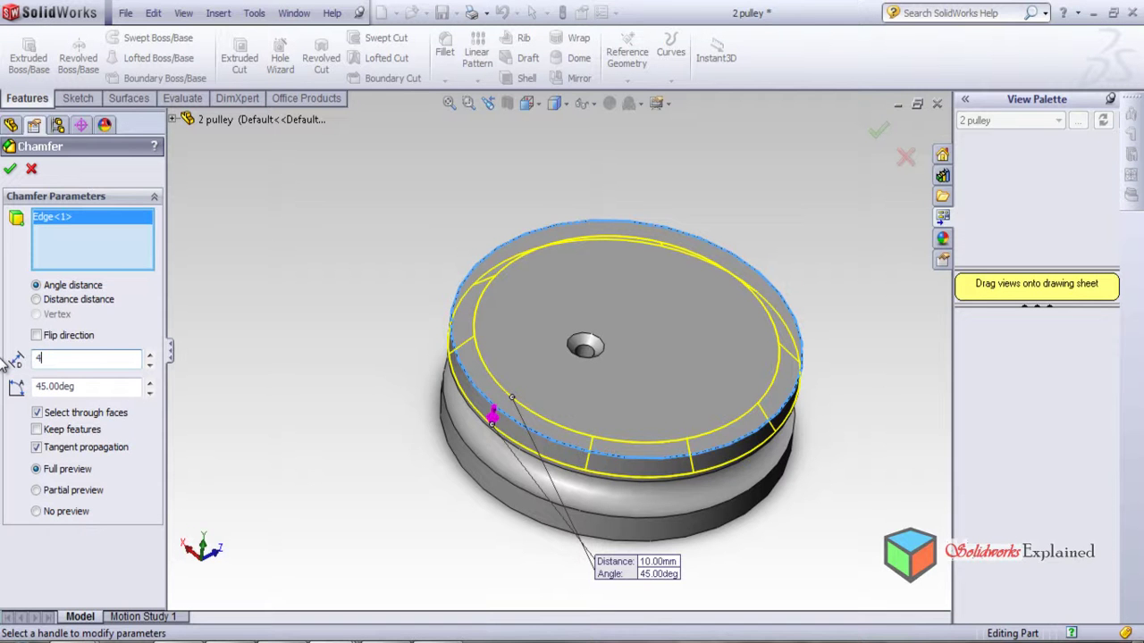
text(4)
key(Return)
click(10, 170)
middle_drag(741, 294, 631, 275)
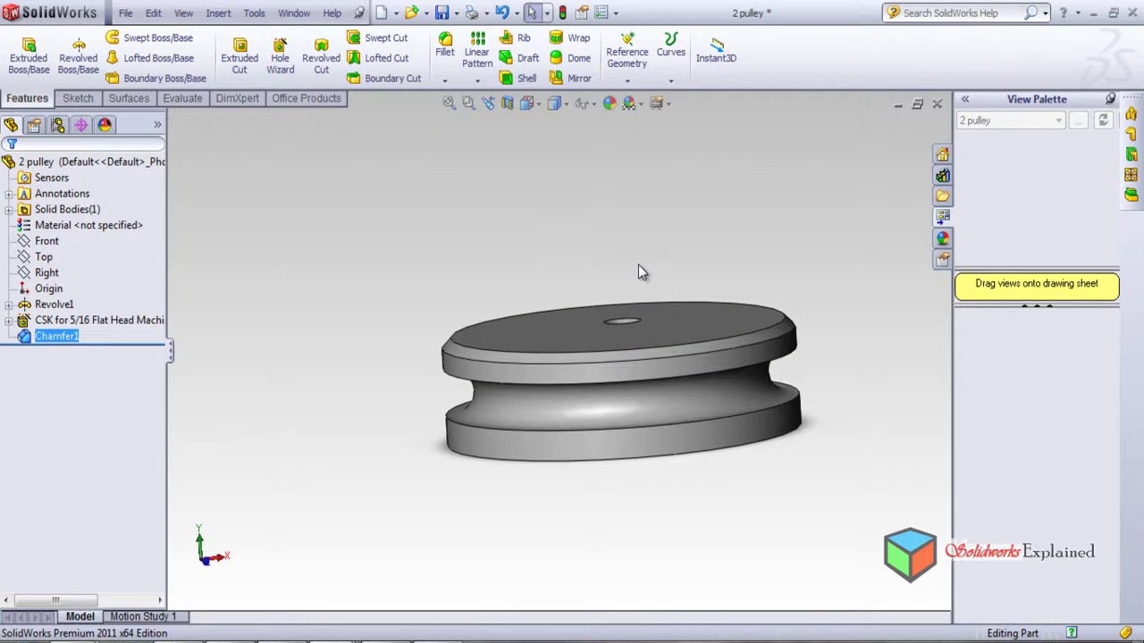
Return to the 2 pulley drawing, update its out-of-date sheets and examine the chamfer in the upper side view
key(ctrl+Tab)
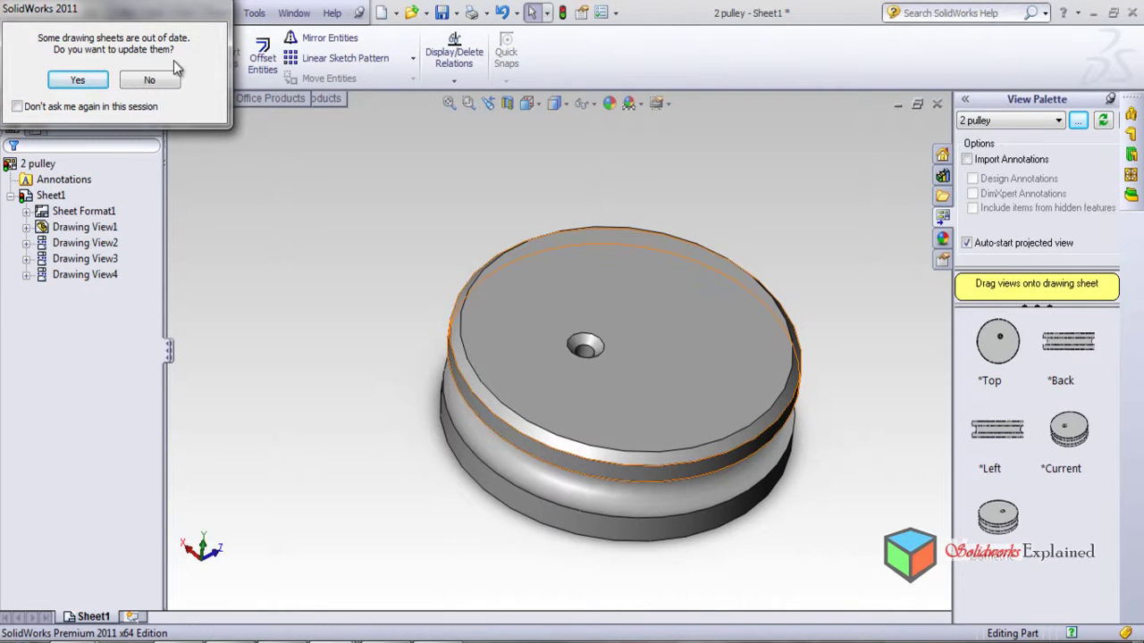
click(78, 81)
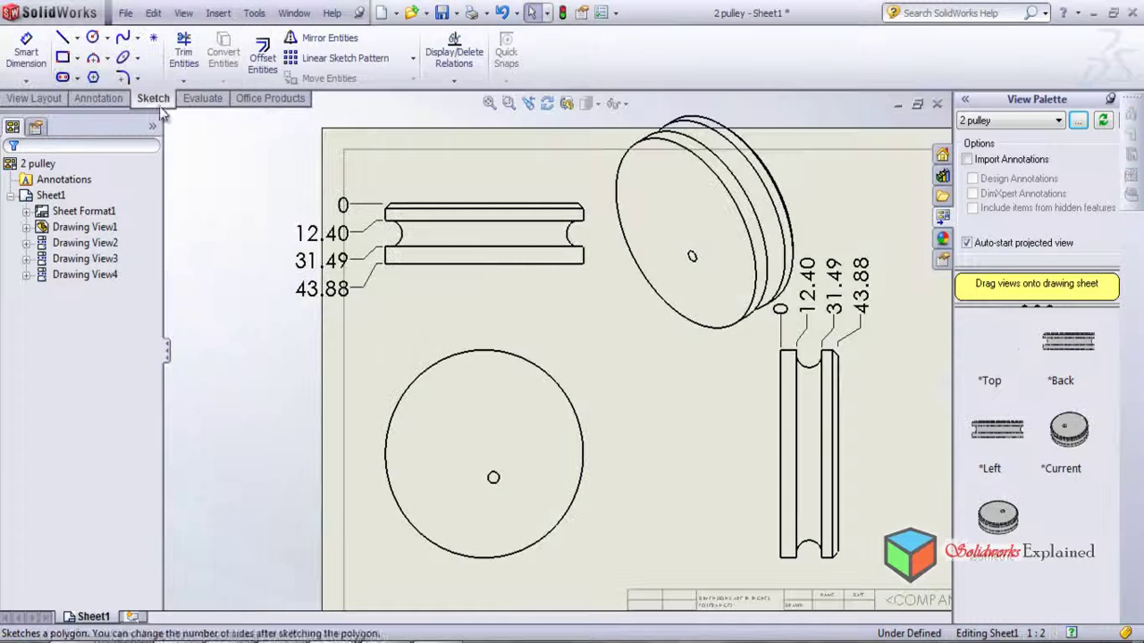
scroll(590, 204, down, 6)
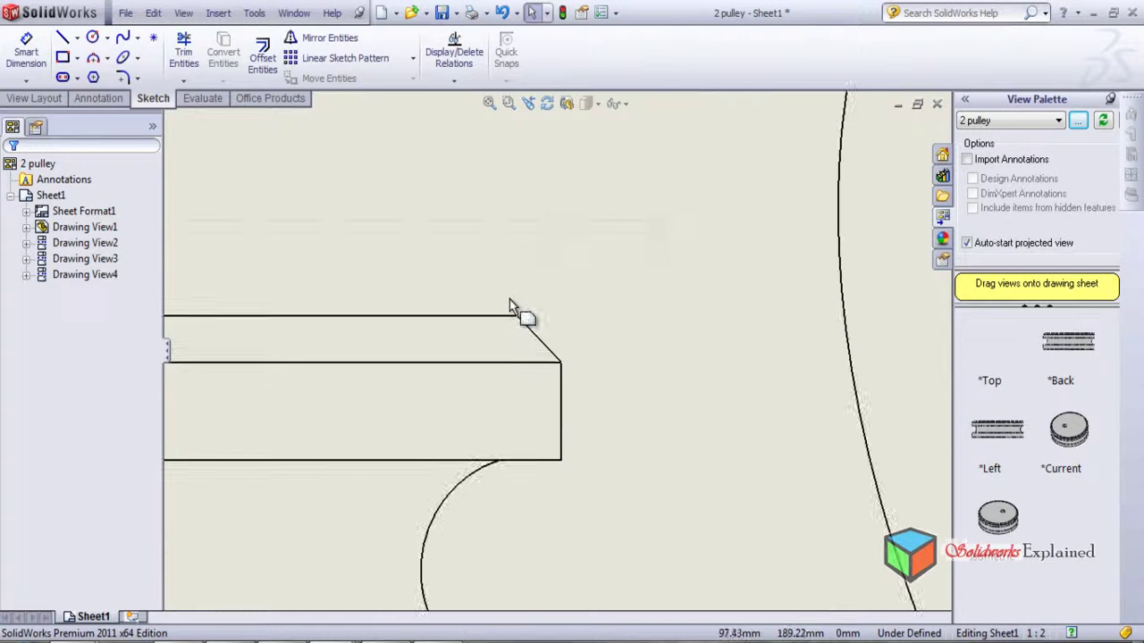
scroll(594, 429, up, 7)
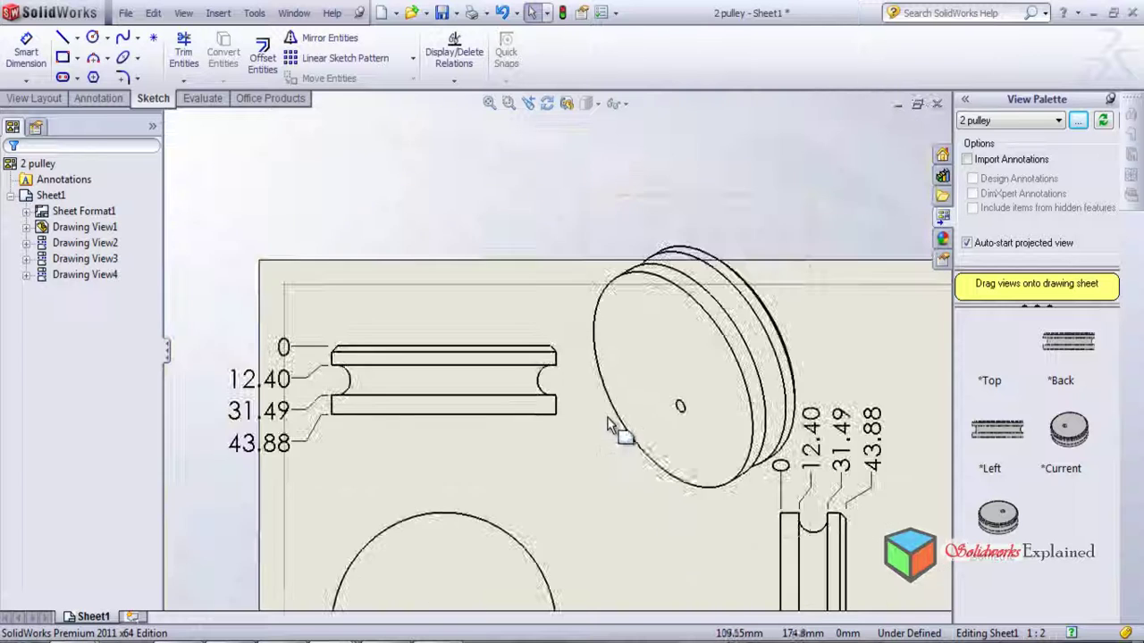
scroll(510, 438, up, 1)
scroll(503, 390, down, 5)
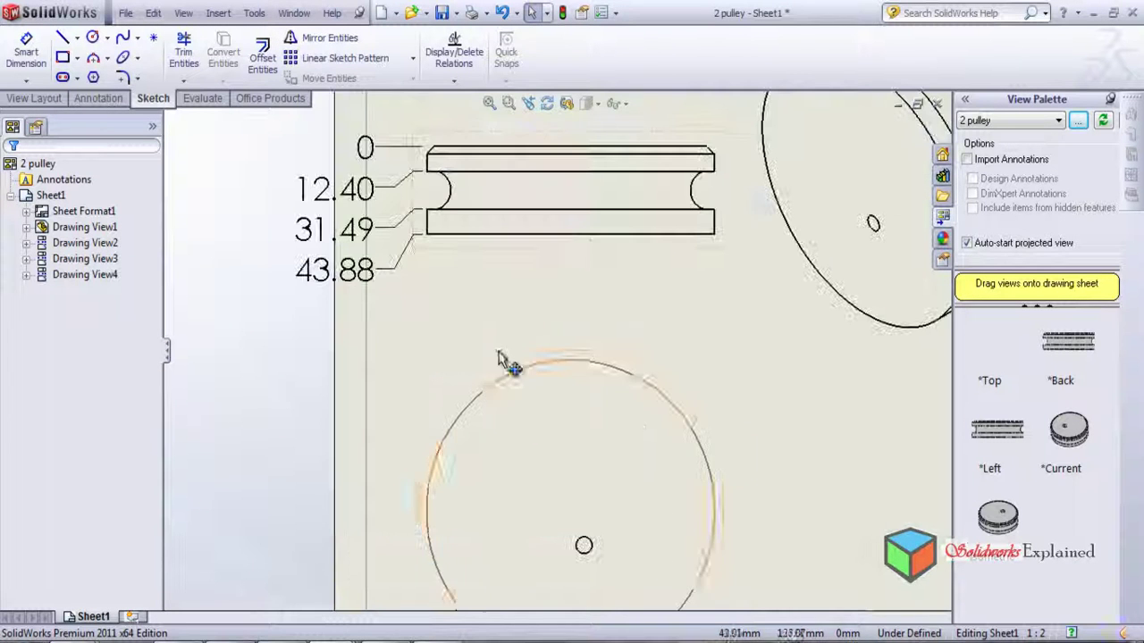
scroll(590, 219, up, 1)
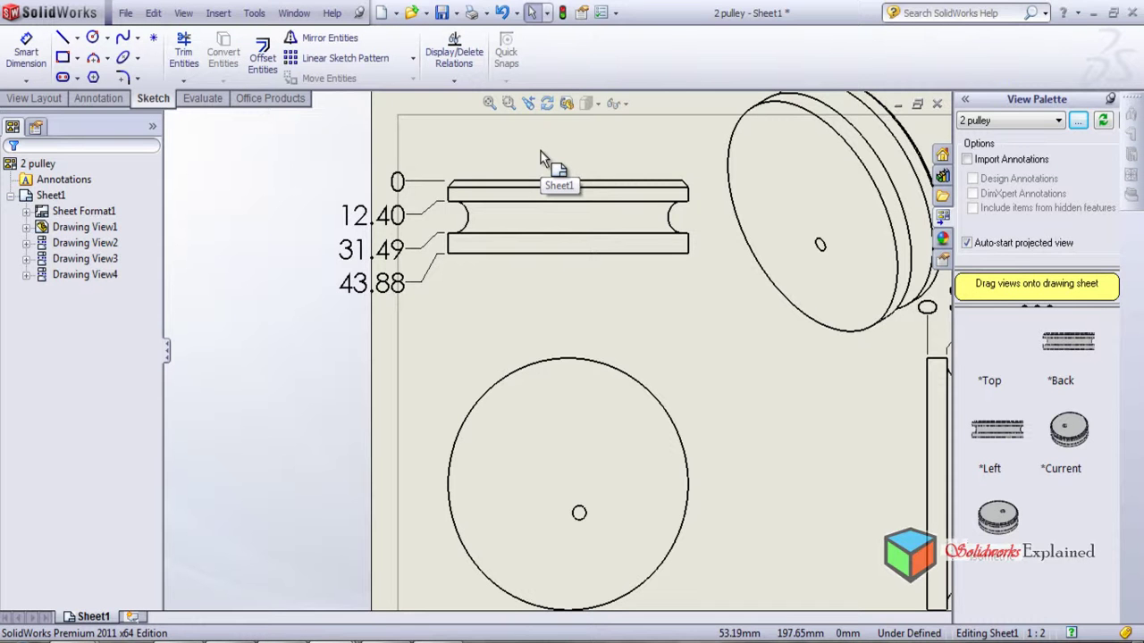
Add a chamfer dimension to the upper side view's upper-right chamfer, referenced to the adjacent horizontal edge, with the text above the view
click(26, 80)
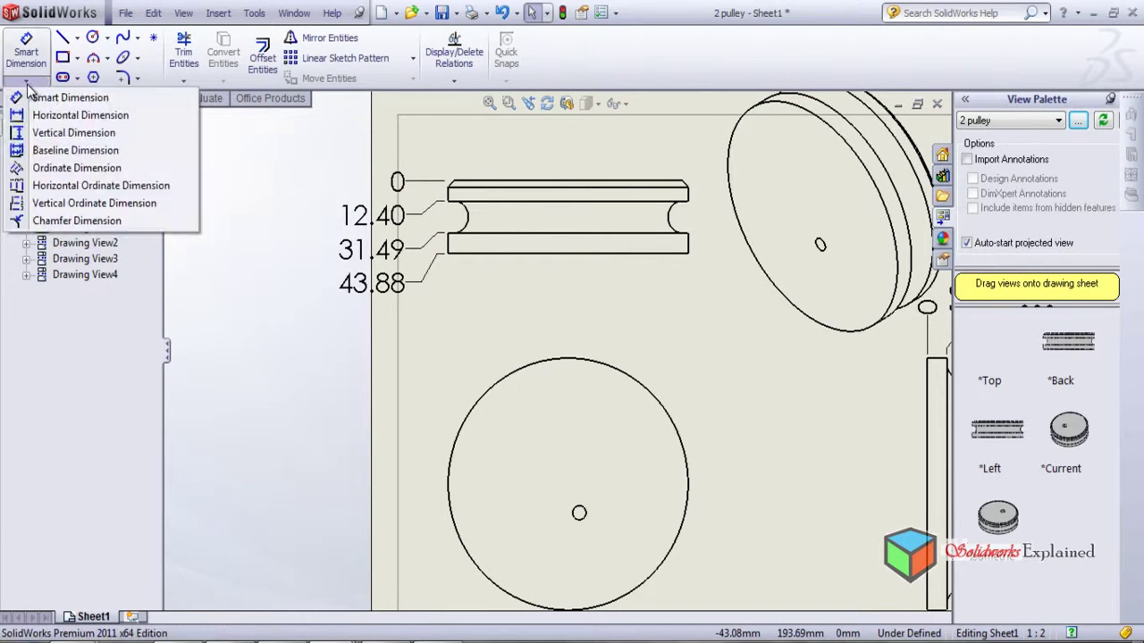
click(71, 222)
scroll(740, 173, down, 5)
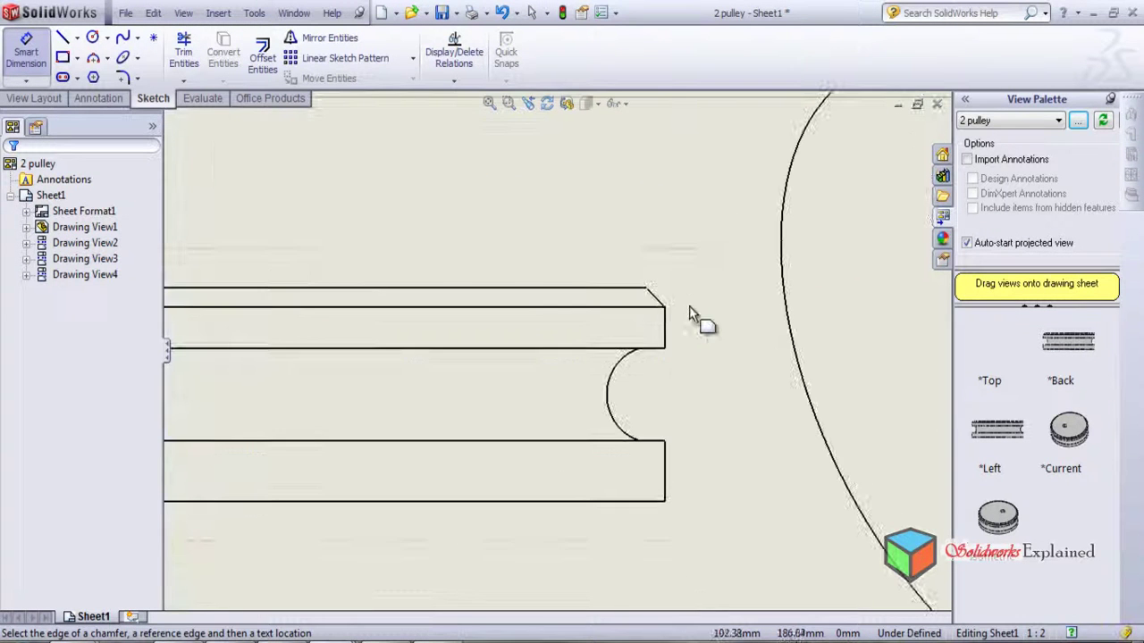
click(656, 299)
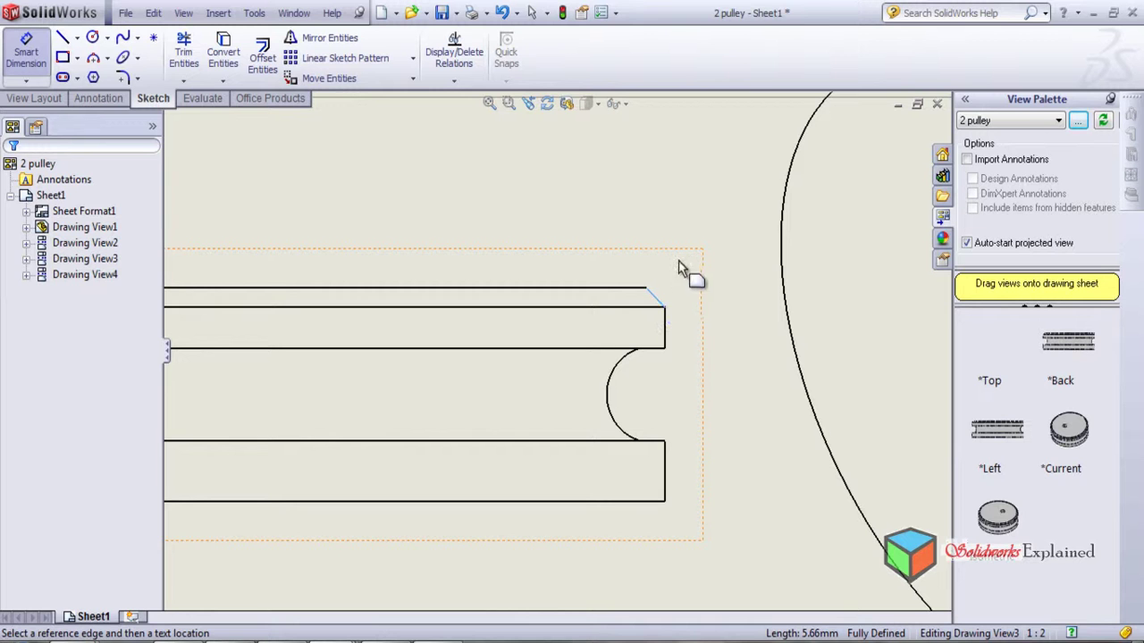
click(583, 309)
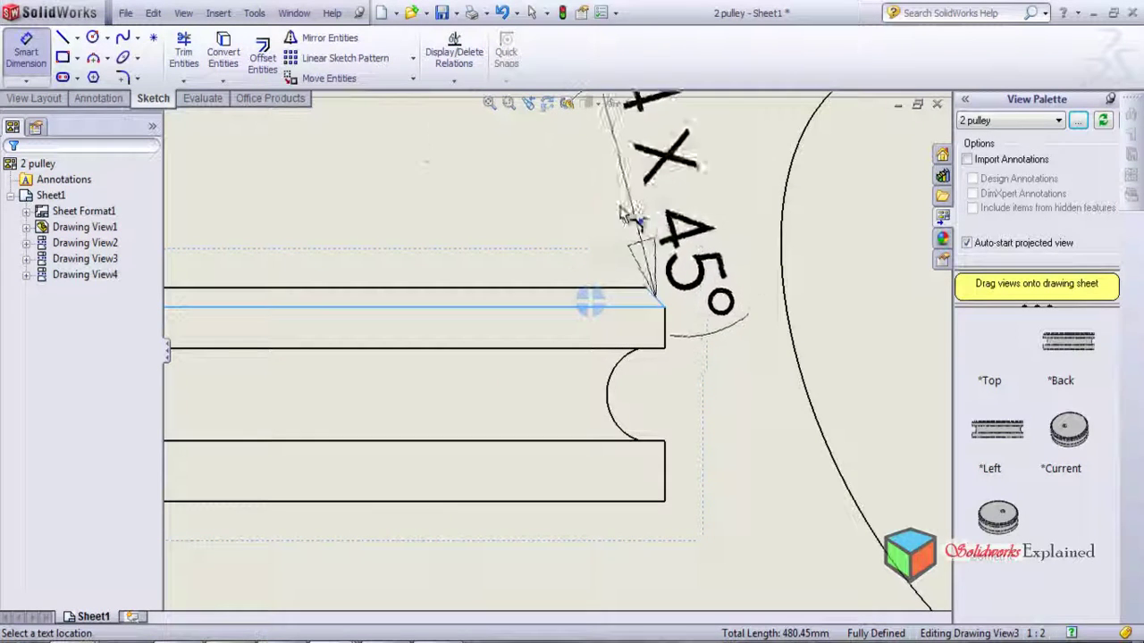
click(332, 211)
scroll(503, 317, down, 2)
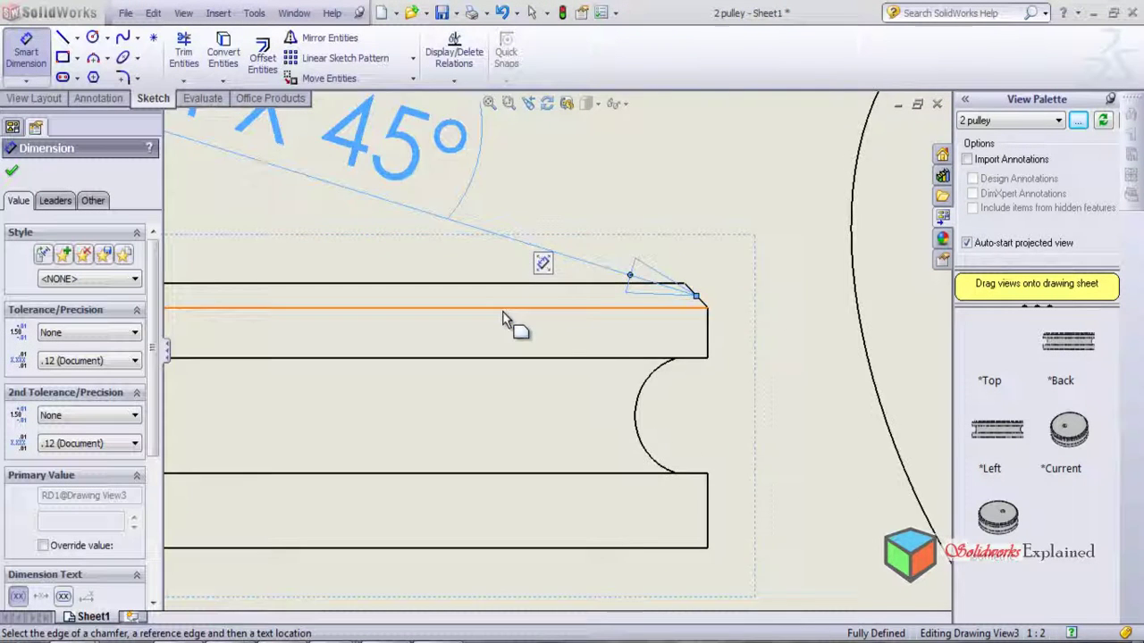
scroll(503, 318, up, 3)
scroll(510, 319, down, 2)
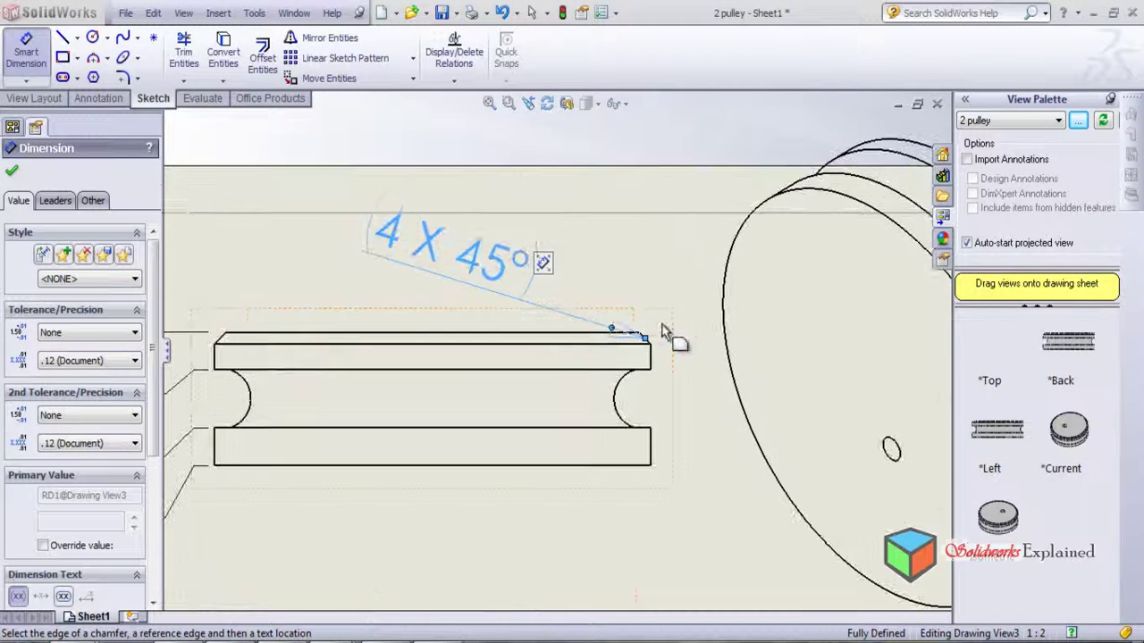
click(482, 221)
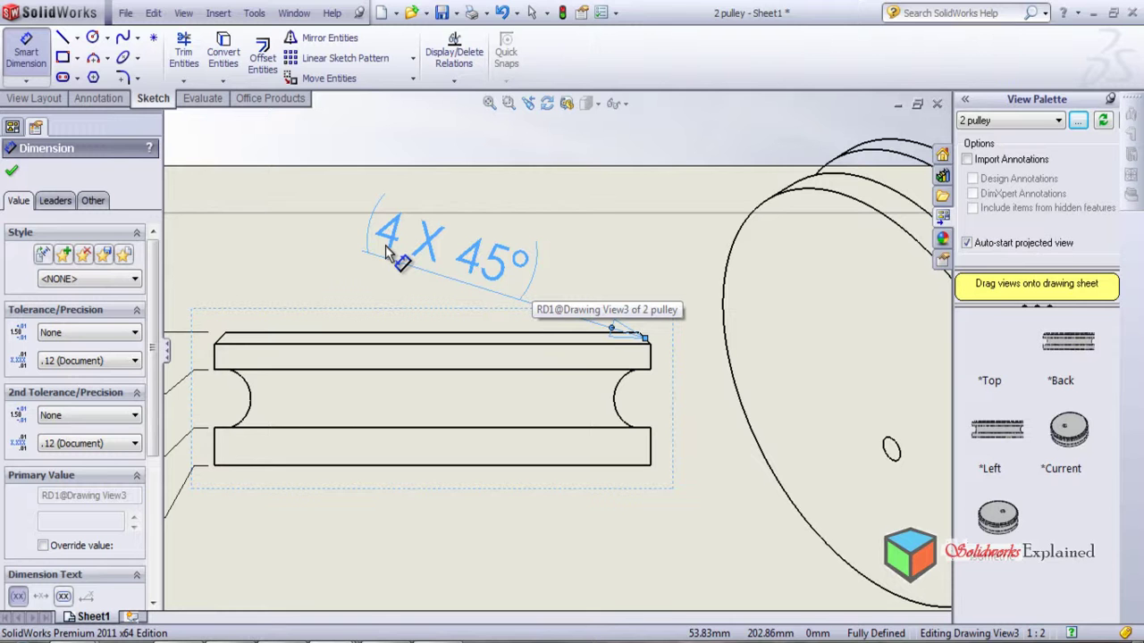
scroll(366, 308, down, 1)
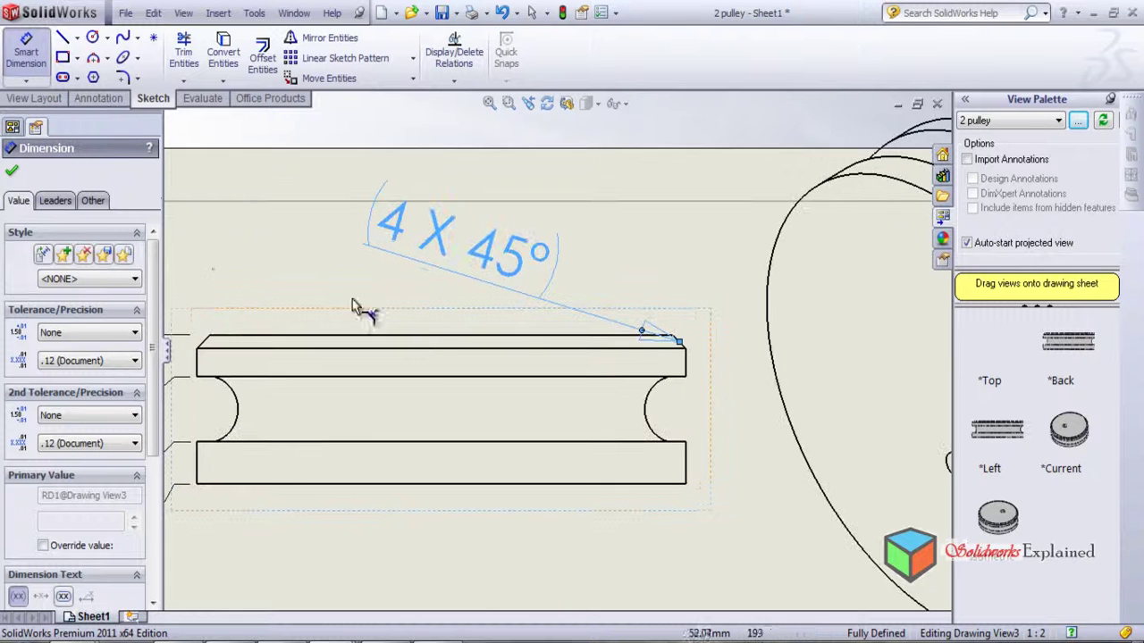
click(9, 174)
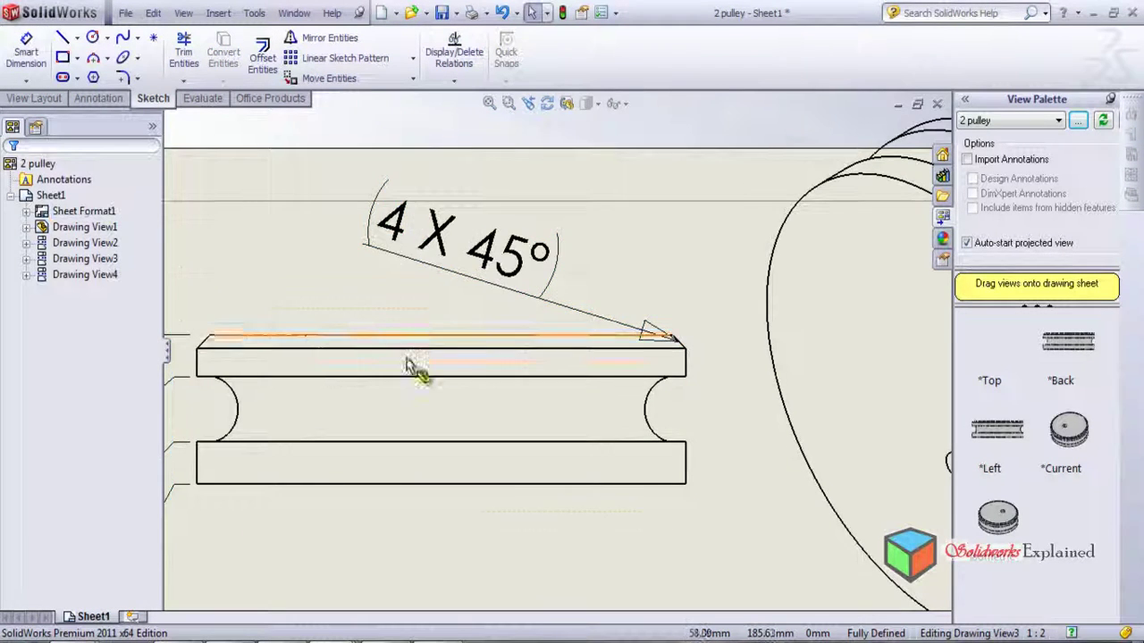
Add a diameter dimension to the outer circle of the circular front view, placing its text just outside the circle's right side
ctrl+middle_drag(408, 361, 486, 362)
scroll(486, 358, up, 6)
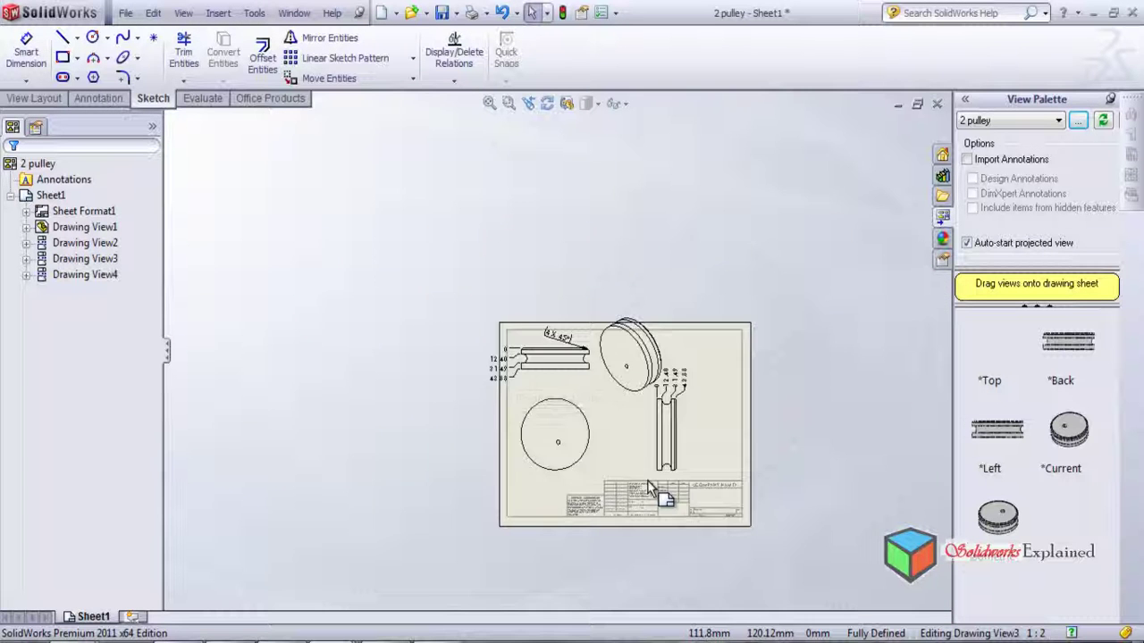
scroll(539, 294, down, 5)
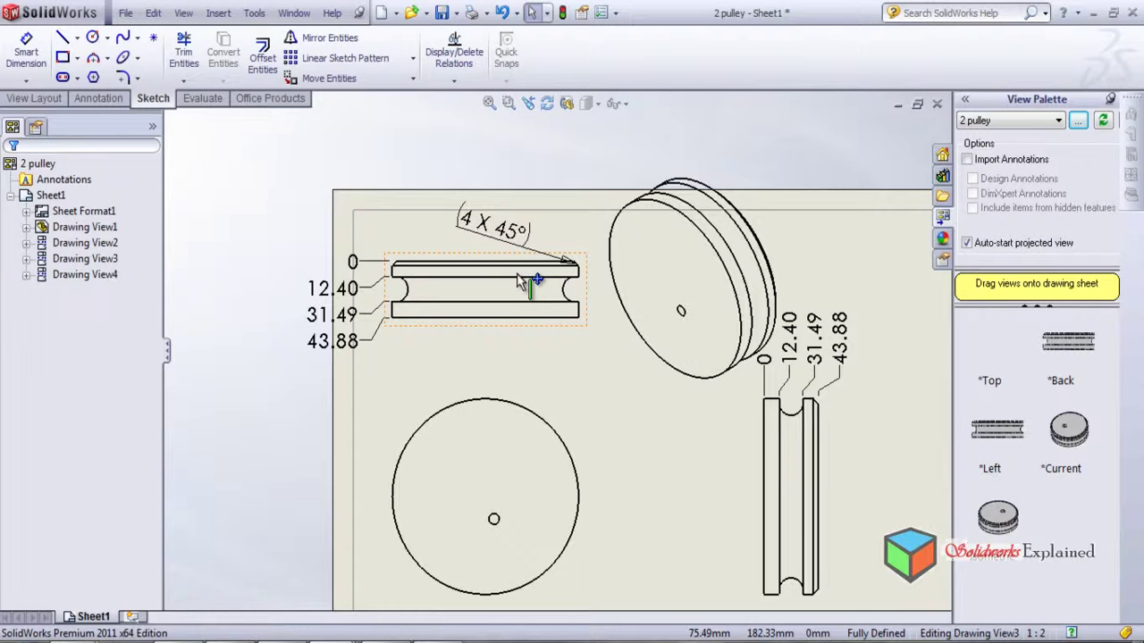
key(f)
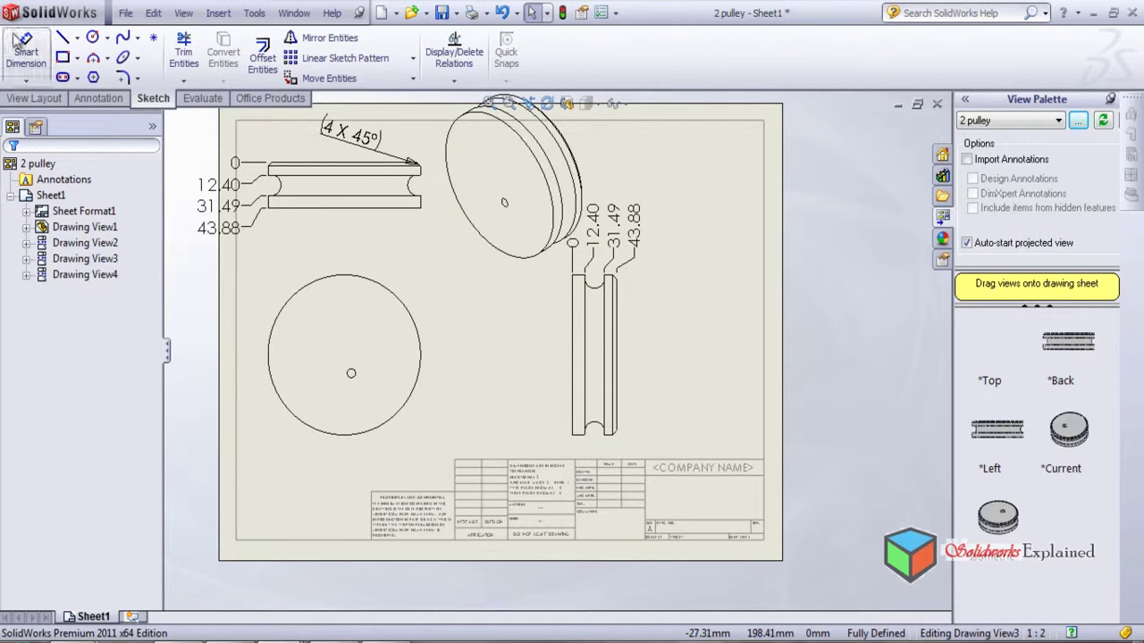
click(24, 71)
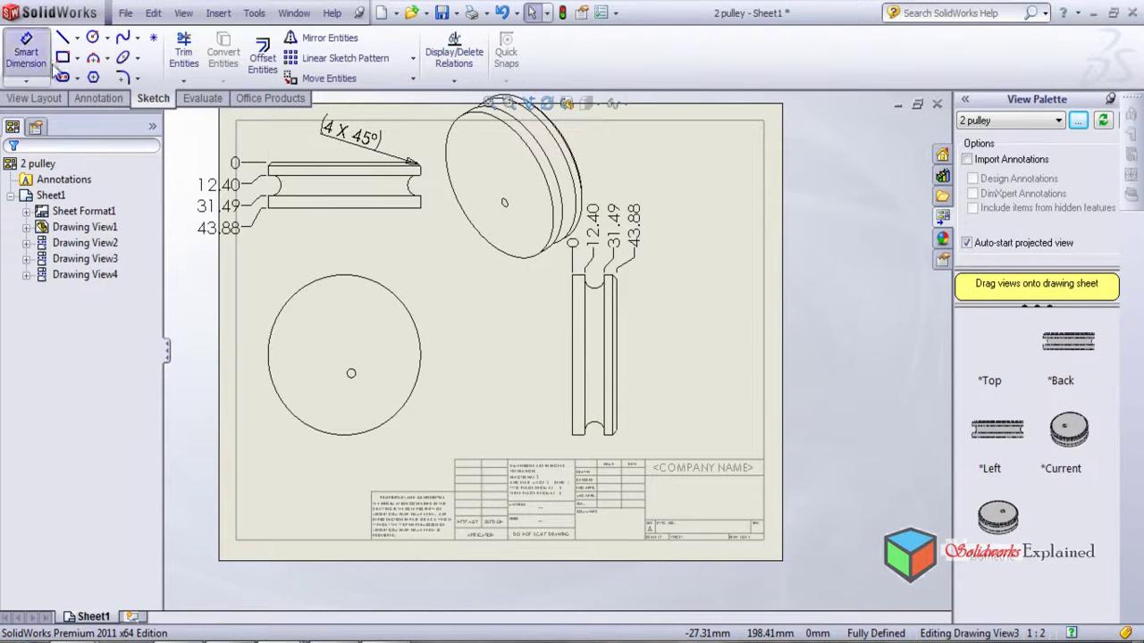
click(408, 313)
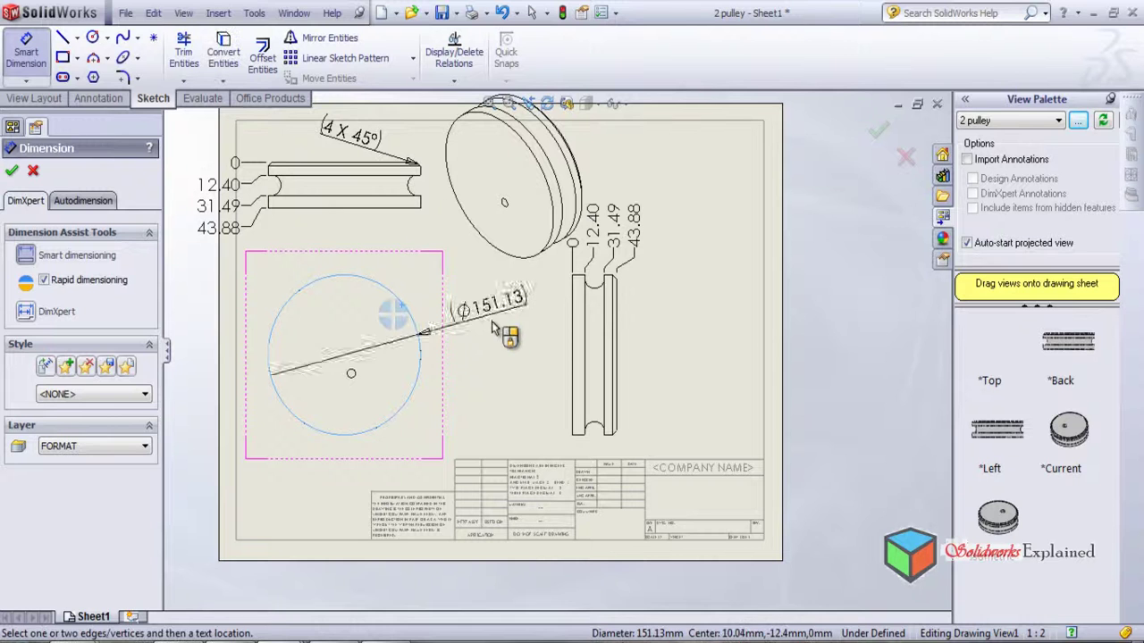
click(490, 346)
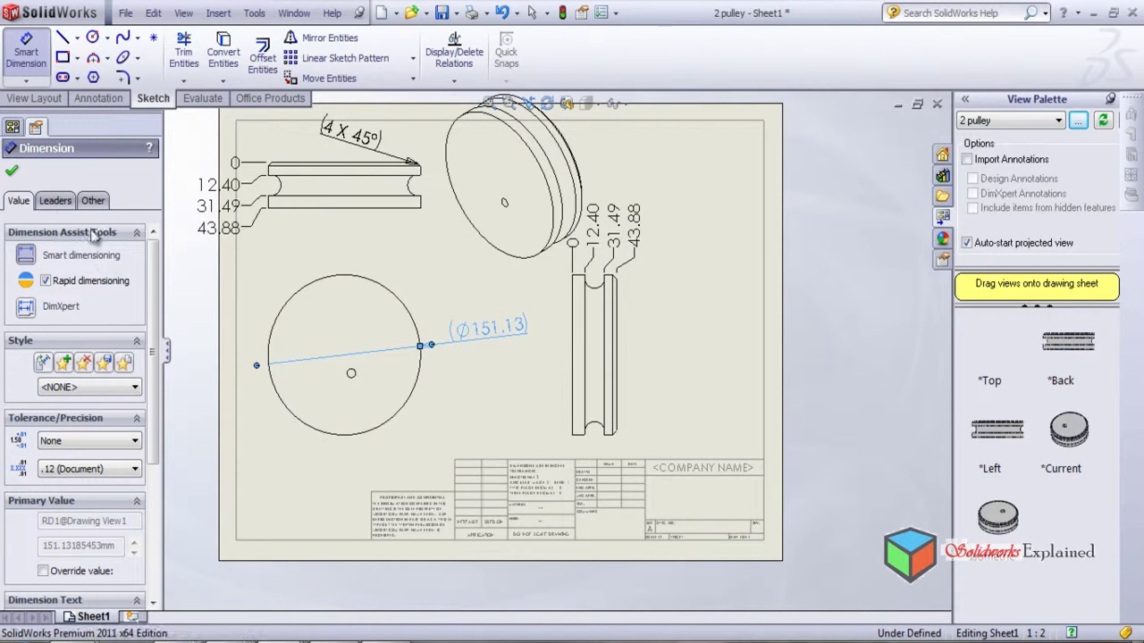
click(13, 174)
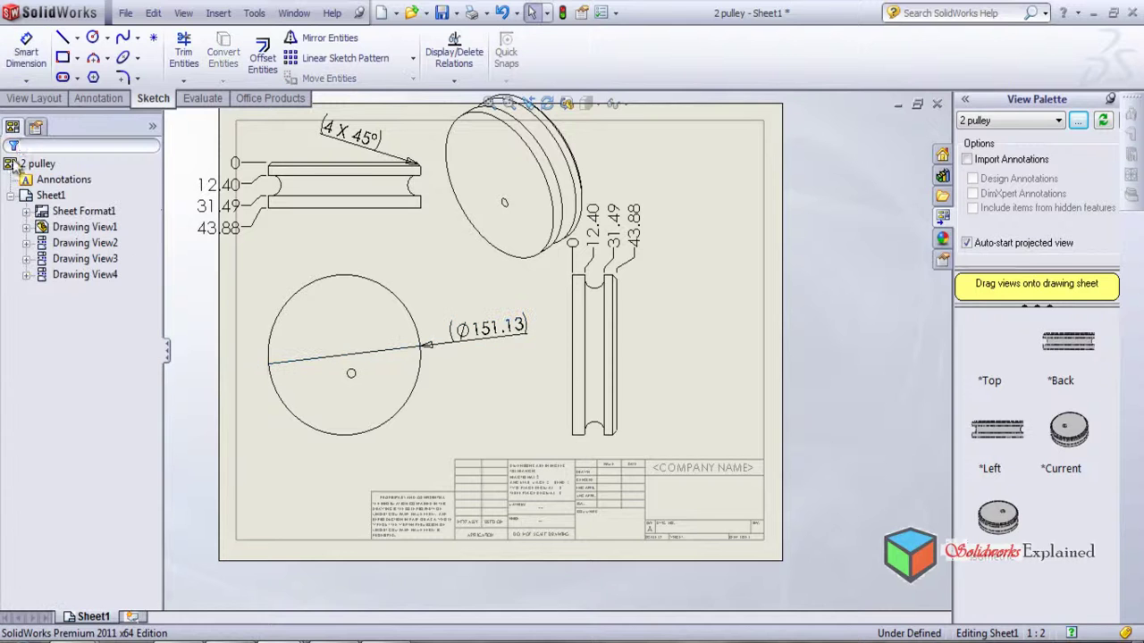
click(25, 79)
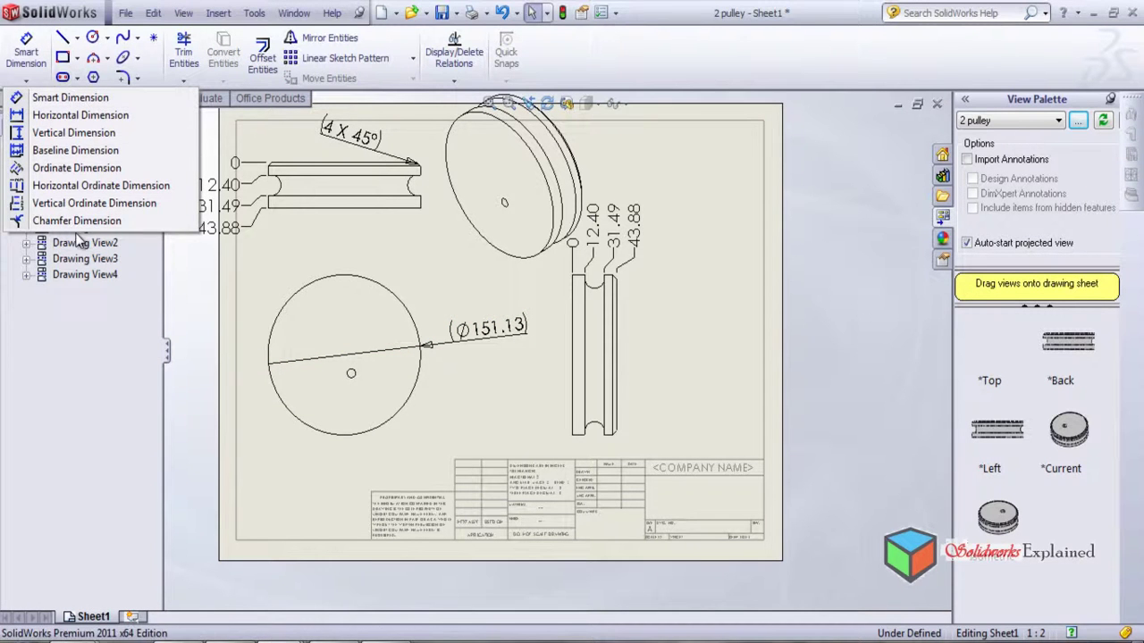
click(847, 356)
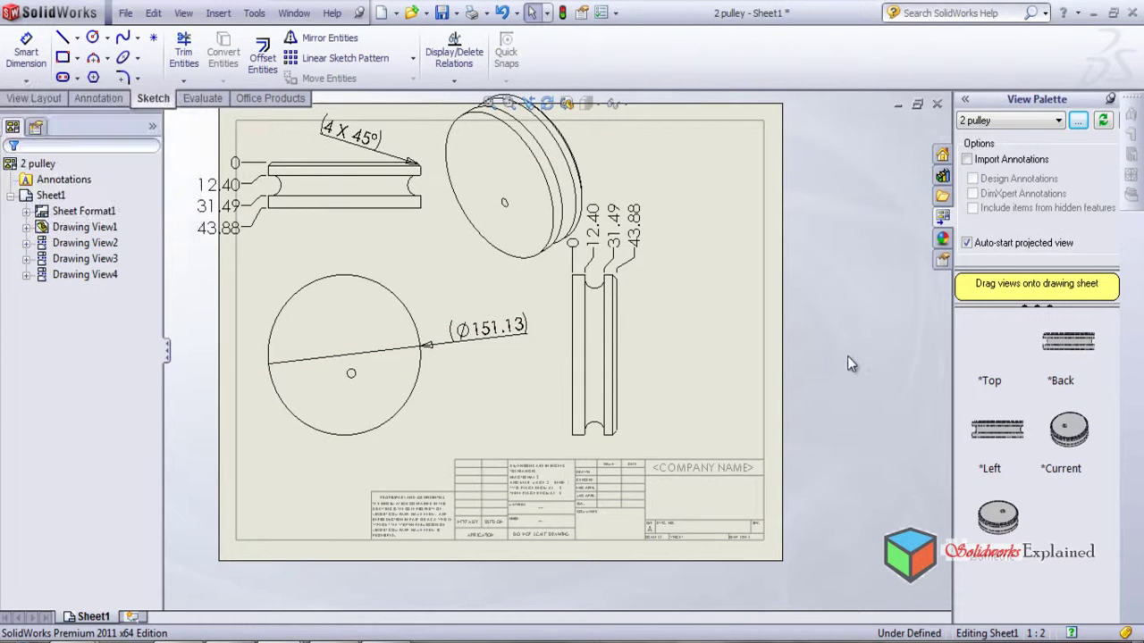